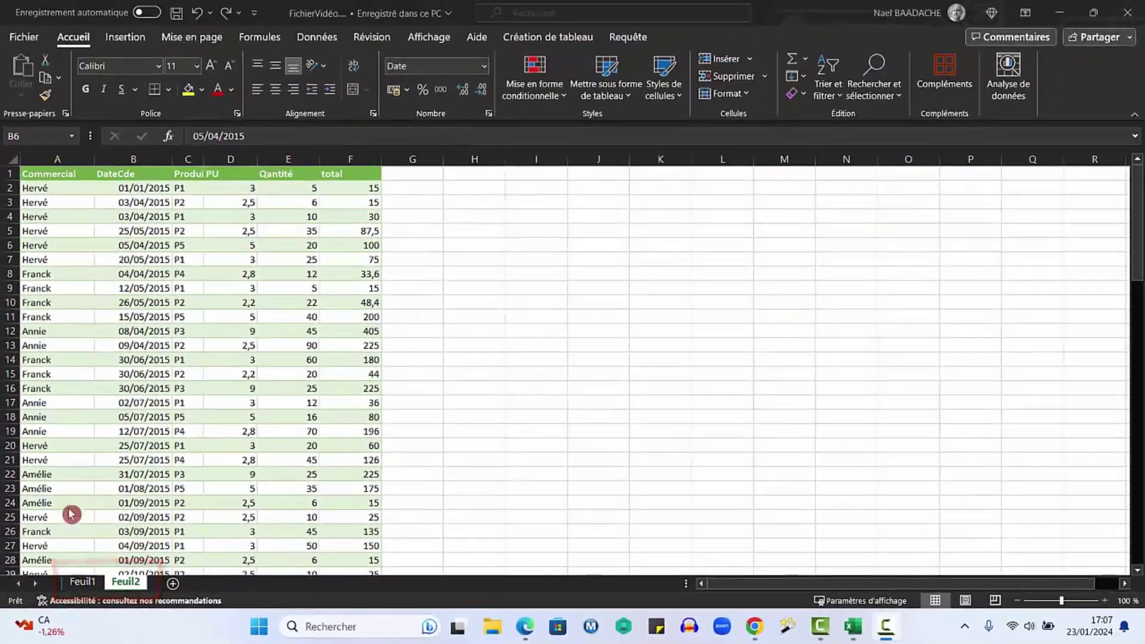
Insert a new blank sheet, Feuil3, after the Feuil1 and Feuil2 tabs.
click(81, 581)
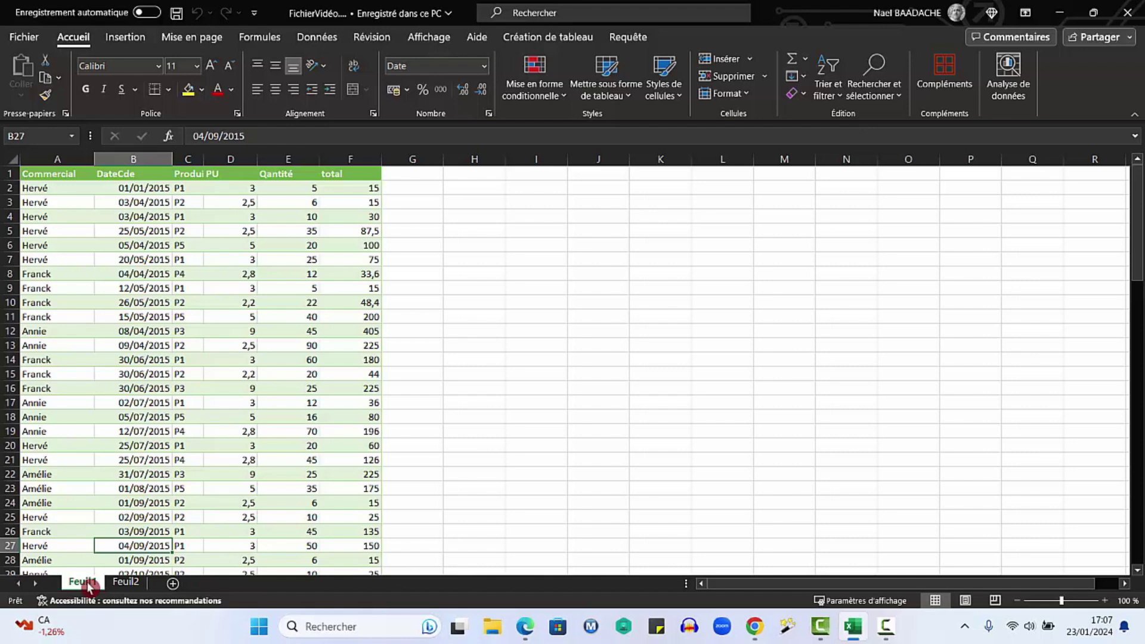
click(122, 583)
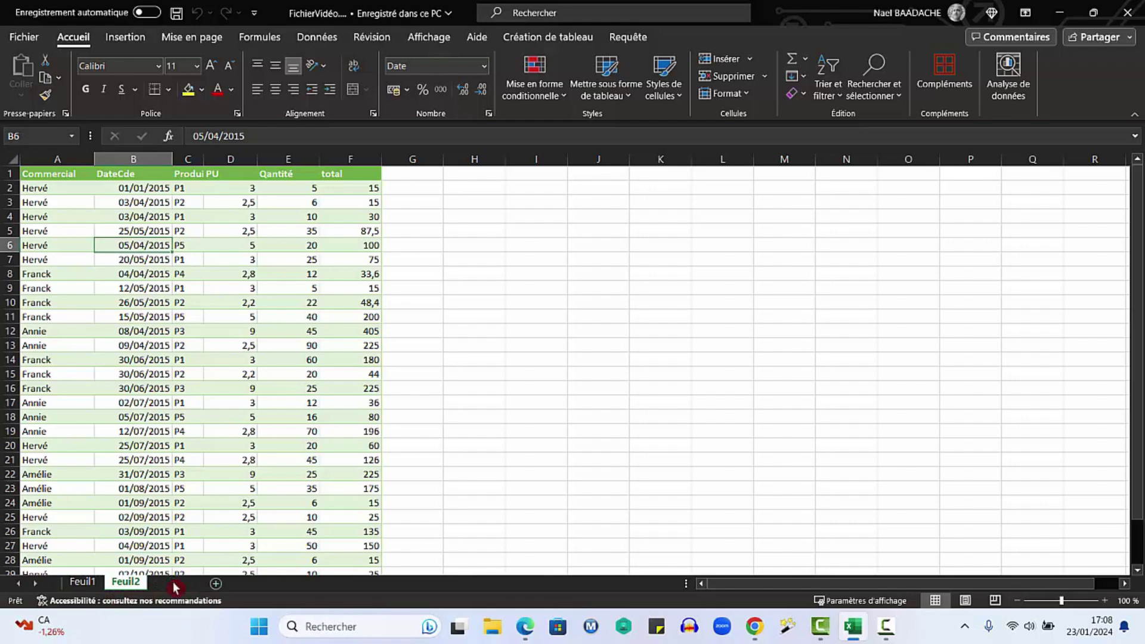
click(173, 585)
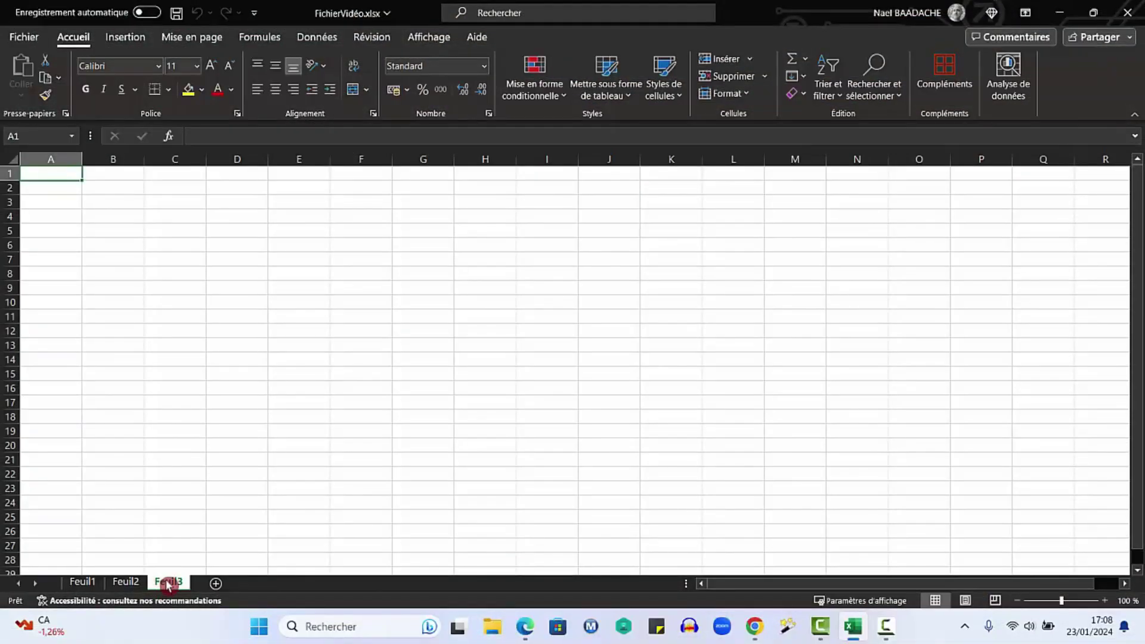
Remove the blank Feuil3 sheet using Supprimer from its tab menu.
right_click(168, 586)
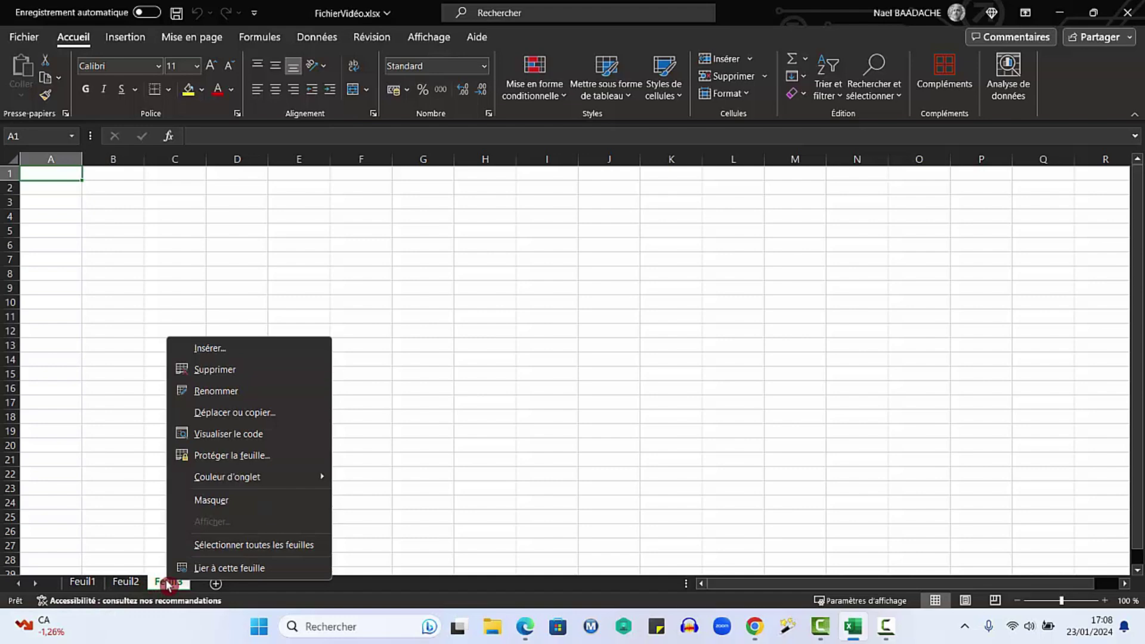
click(128, 465)
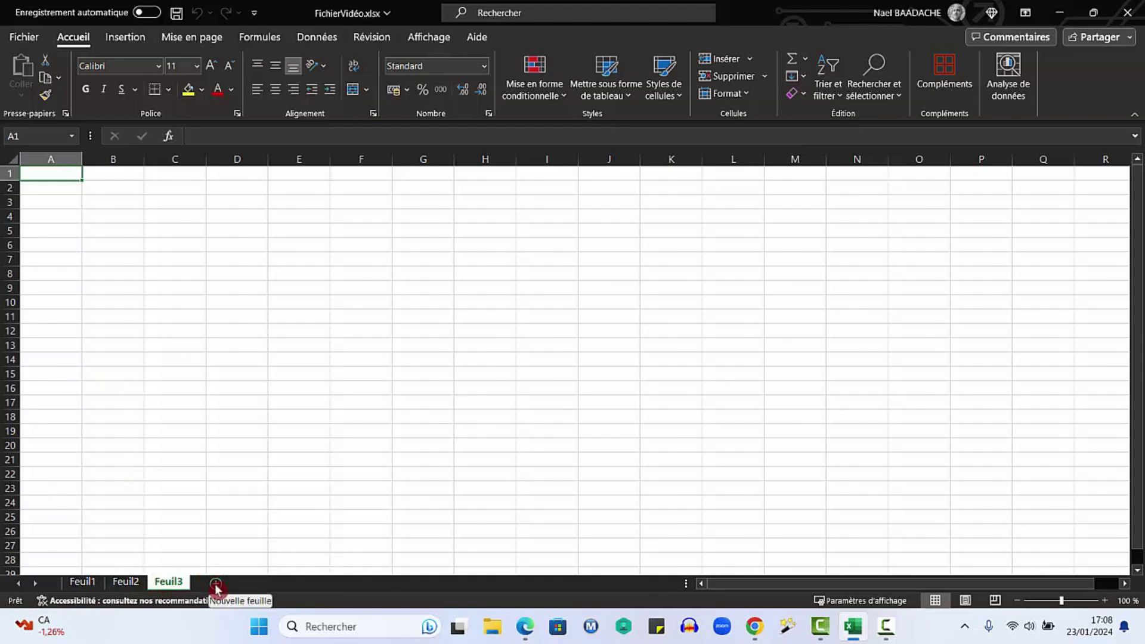
right_click(179, 587)
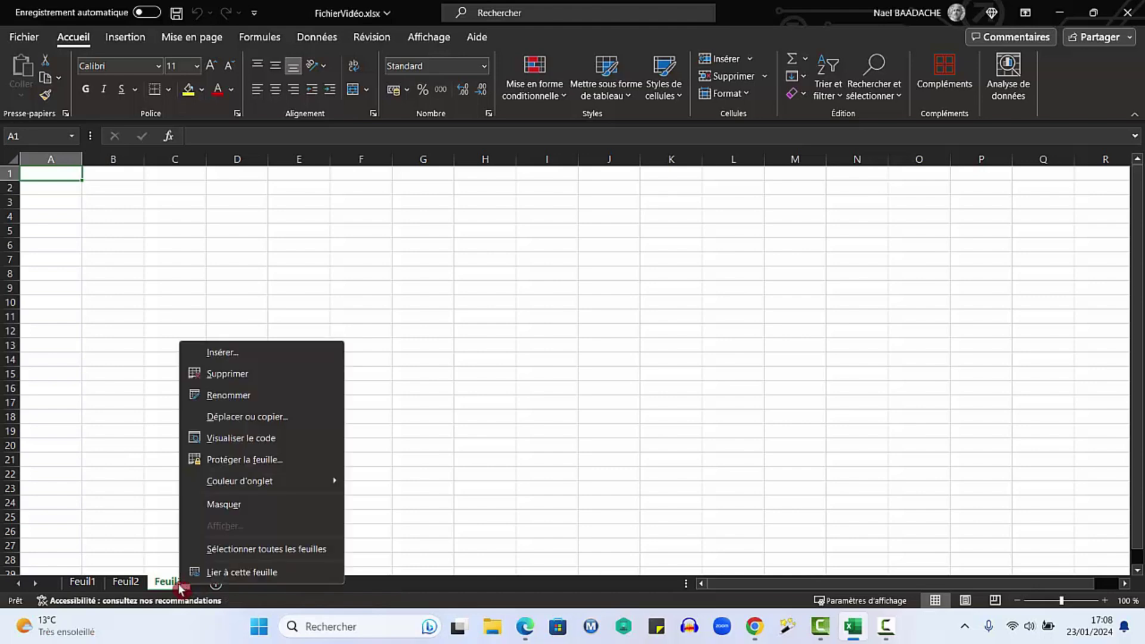
click(218, 376)
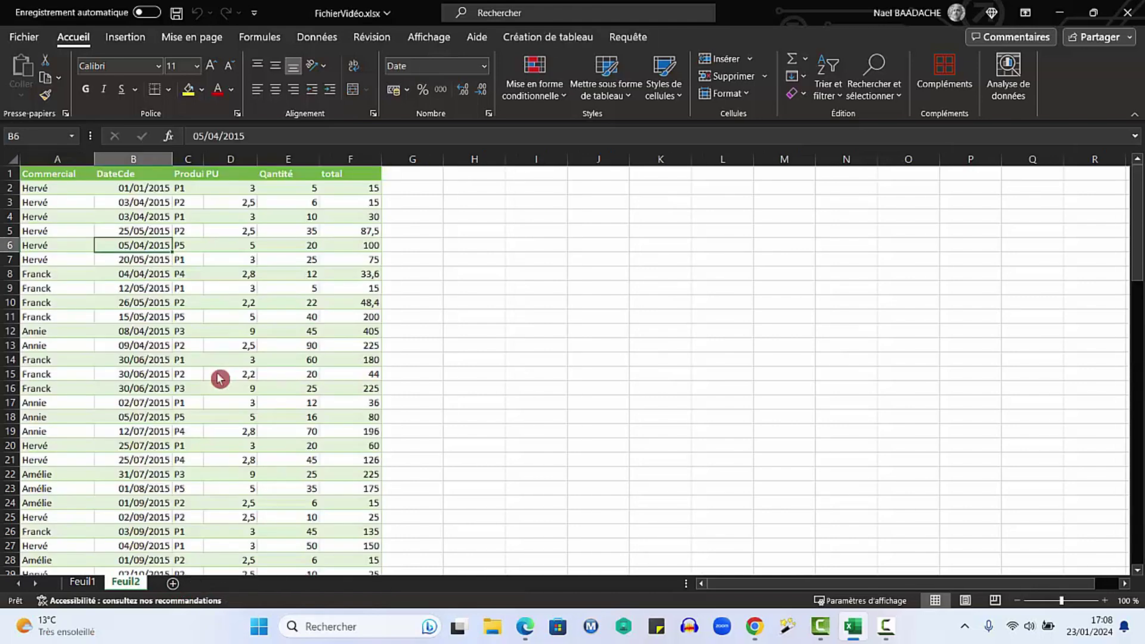
Rename the Feuil1 sheet to Janvier.
click(87, 588)
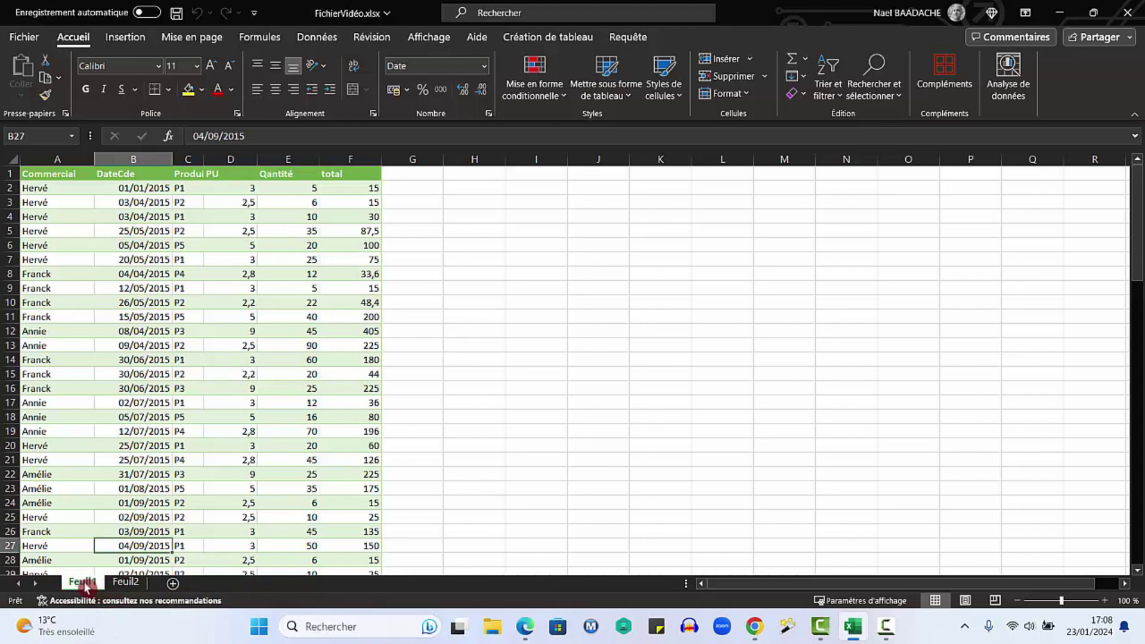
click(127, 583)
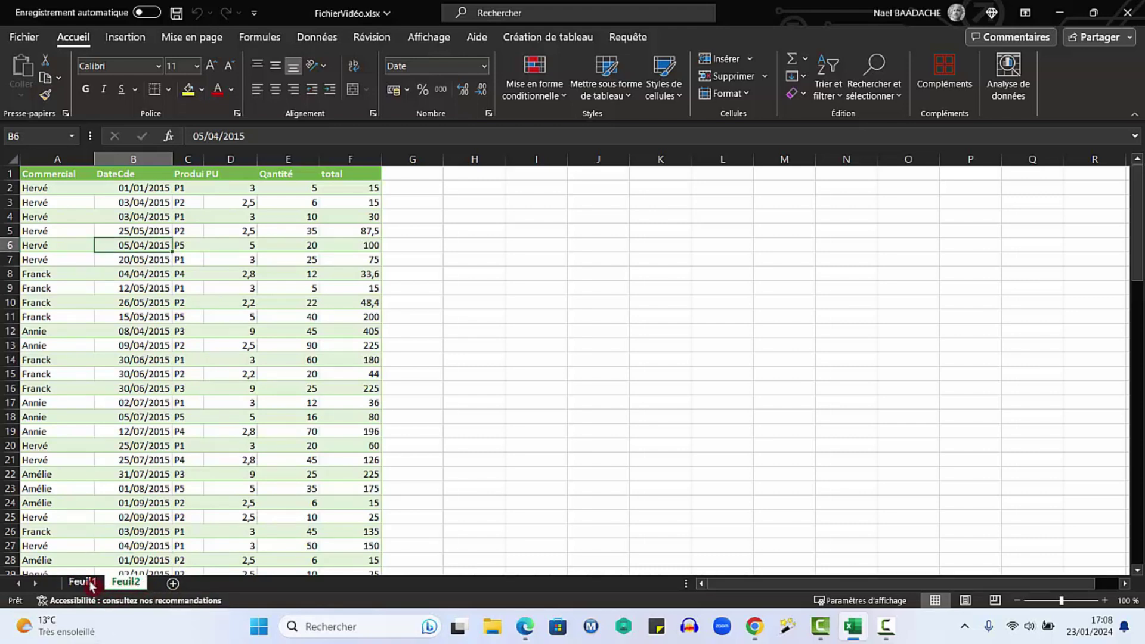
click(91, 587)
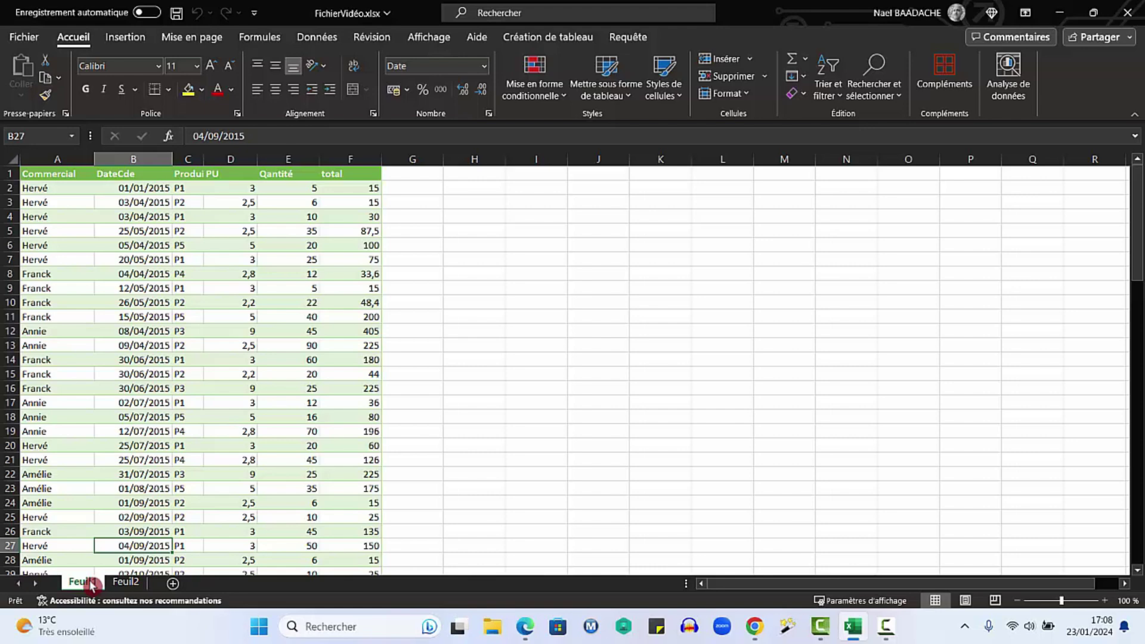
right_click(91, 587)
click(124, 392)
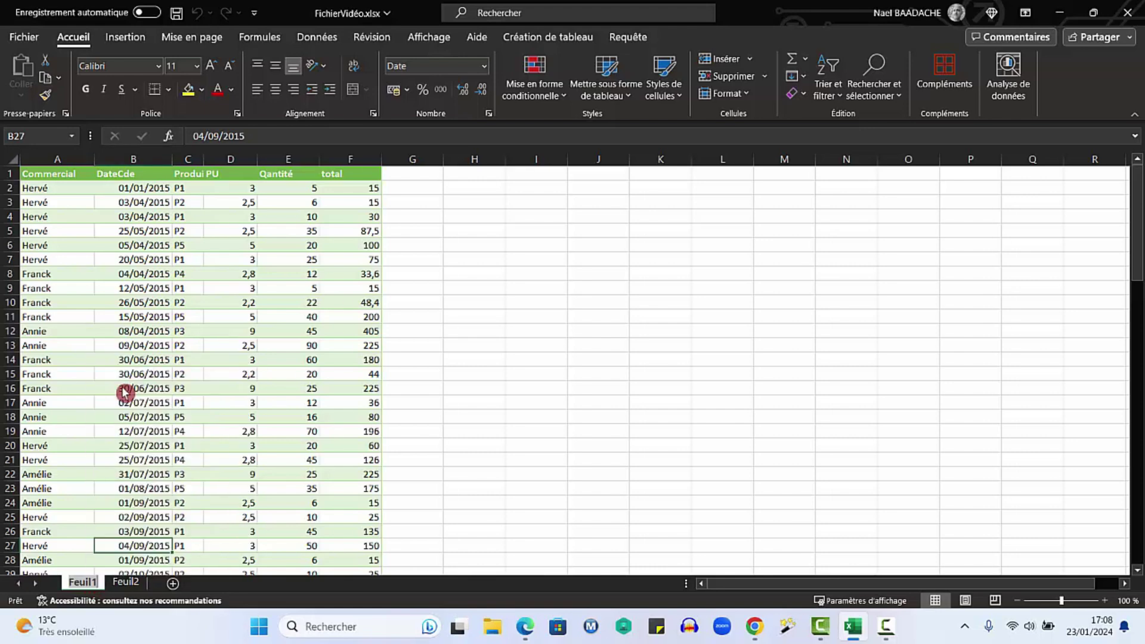
text(J)
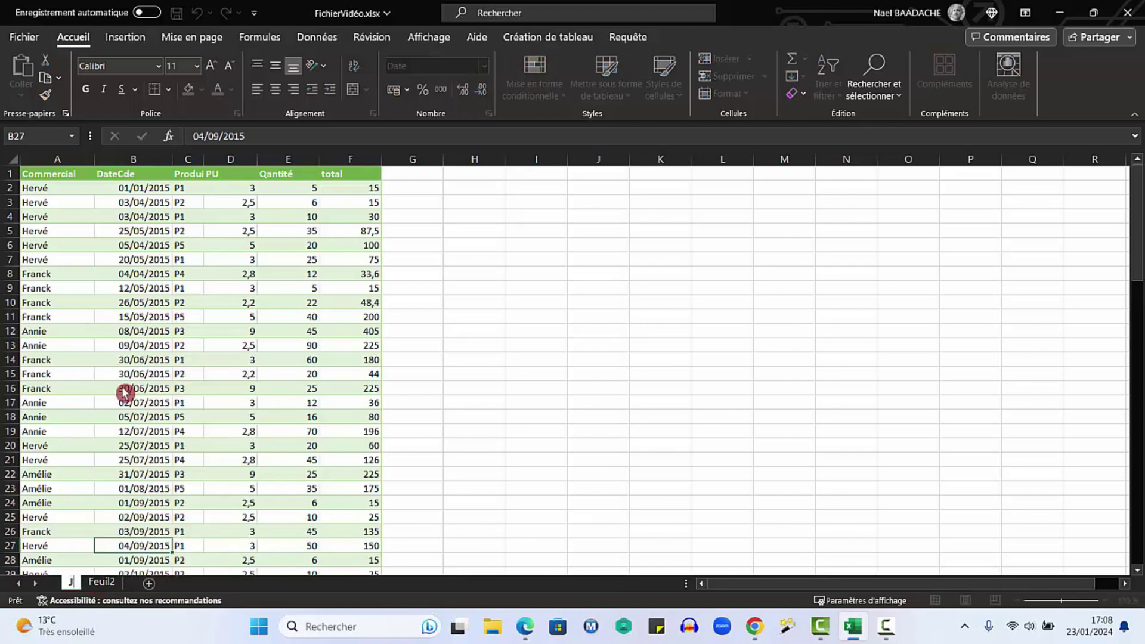
text(anvier)
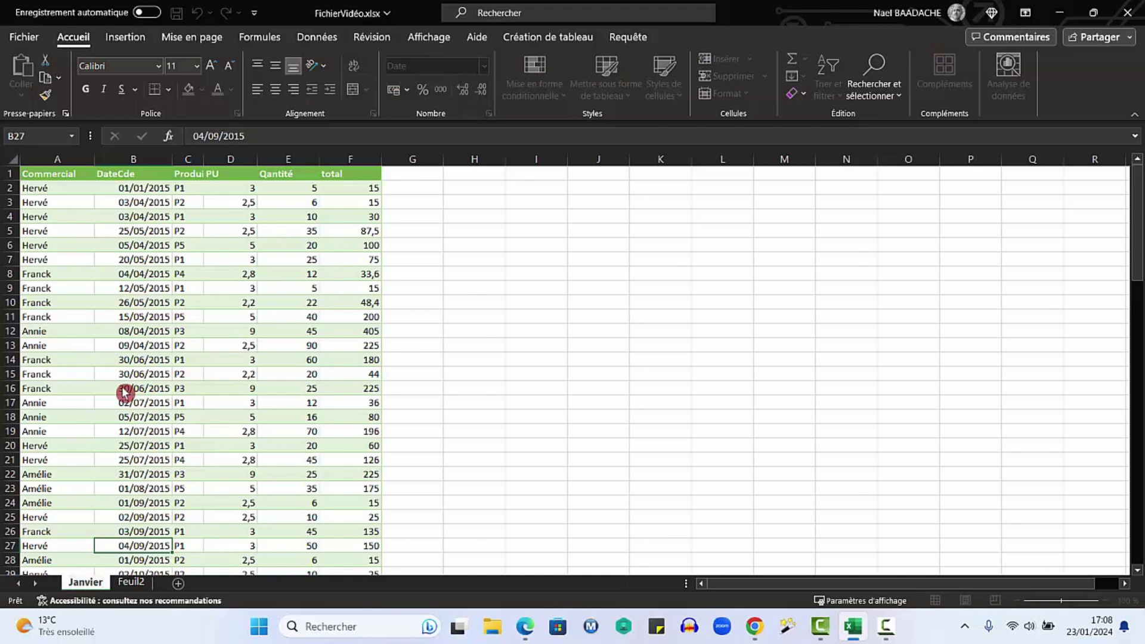
key(Return)
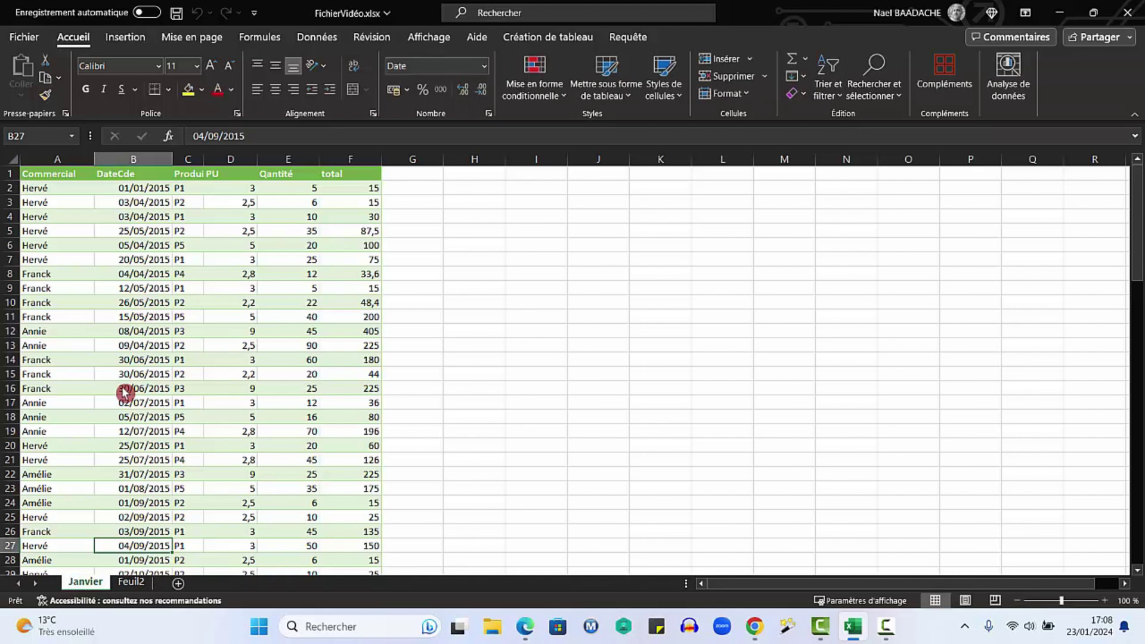
Rename the Feuil2 sheet to Fevrier.
click(136, 585)
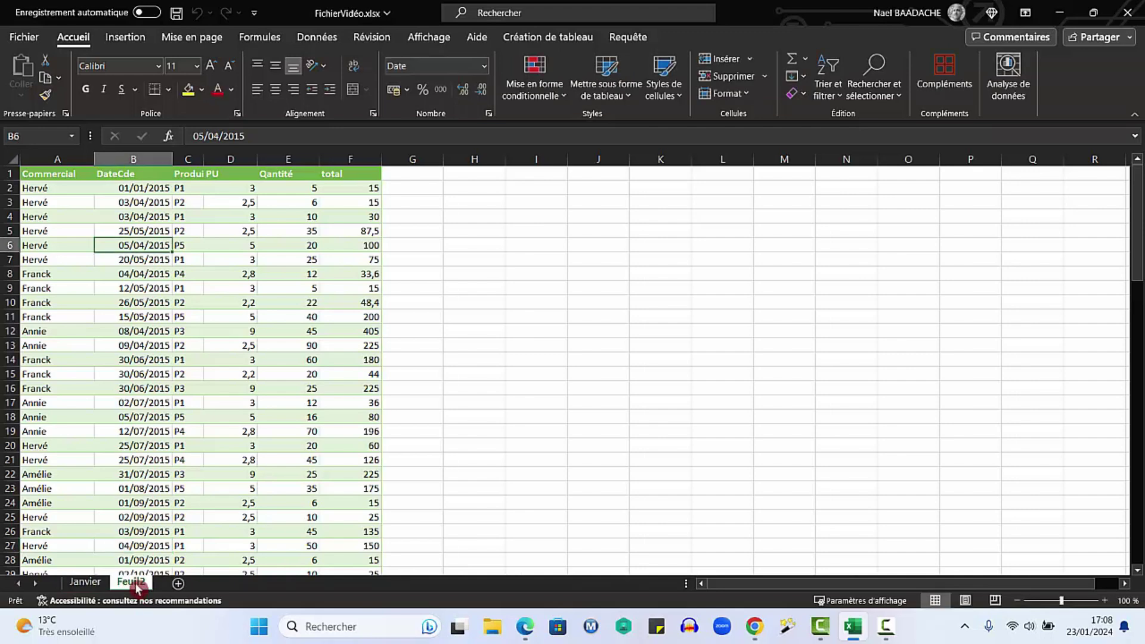
right_click(136, 585)
key(Escape)
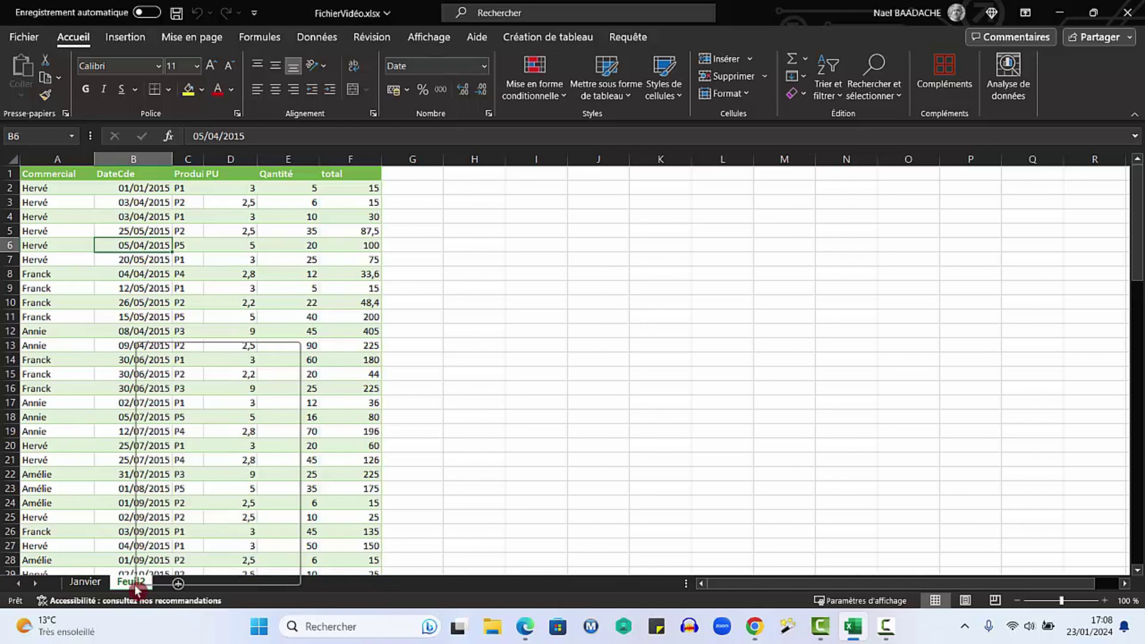
right_click(136, 589)
click(97, 472)
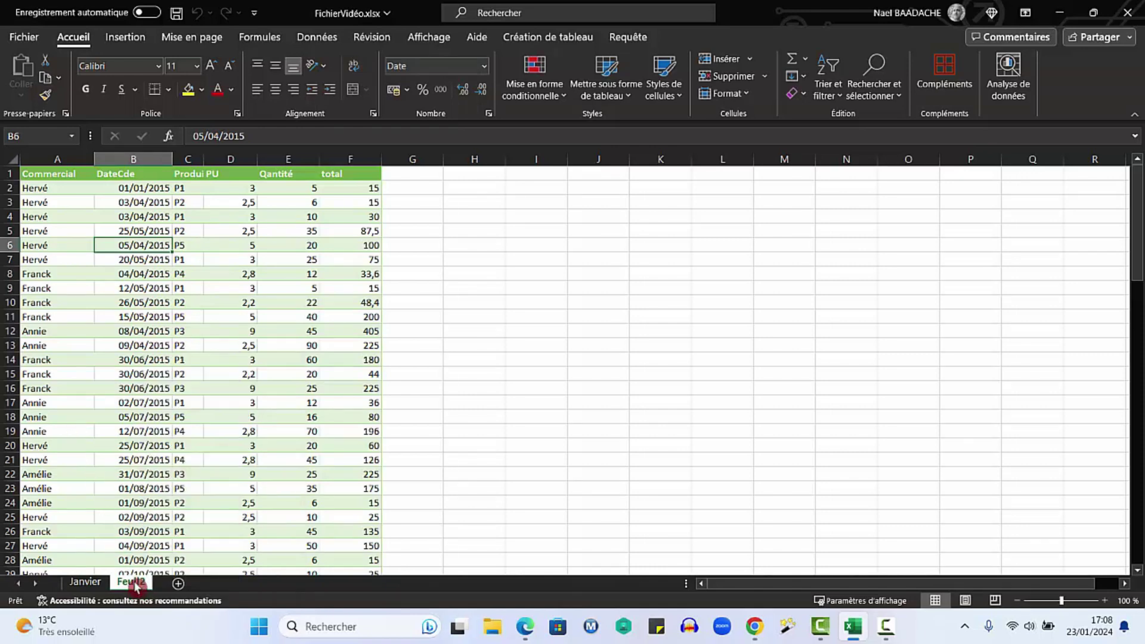
double_click(136, 583)
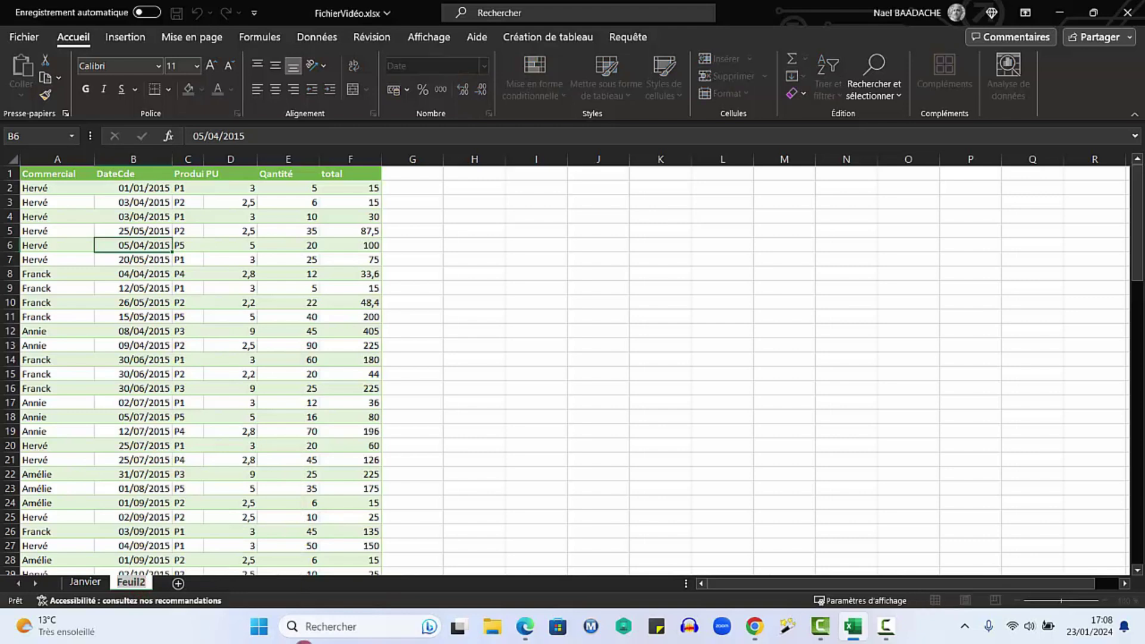
text(Fevrier)
key(Return)
click(177, 384)
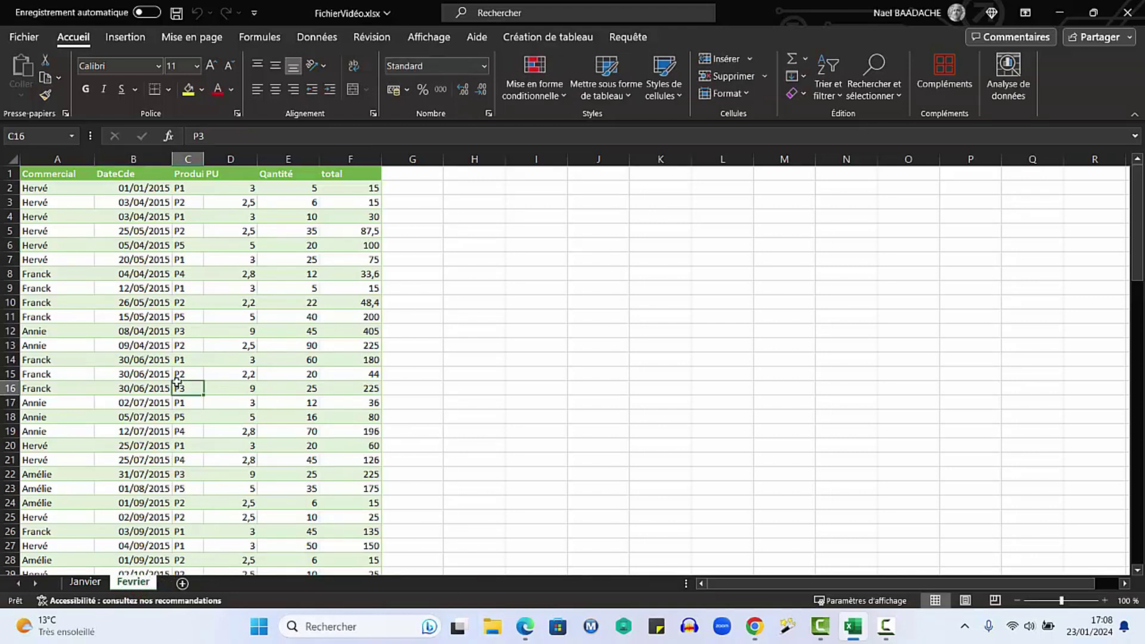
Set the Janvier sheet tab colour to red.
click(95, 583)
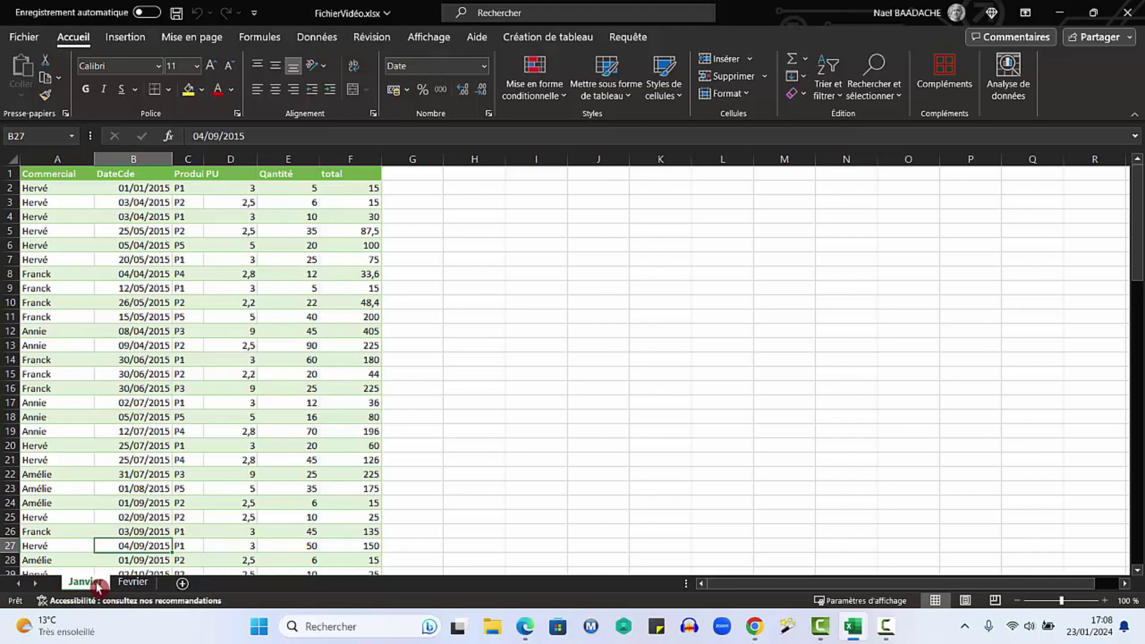
right_click(99, 588)
mouse_move(157, 480)
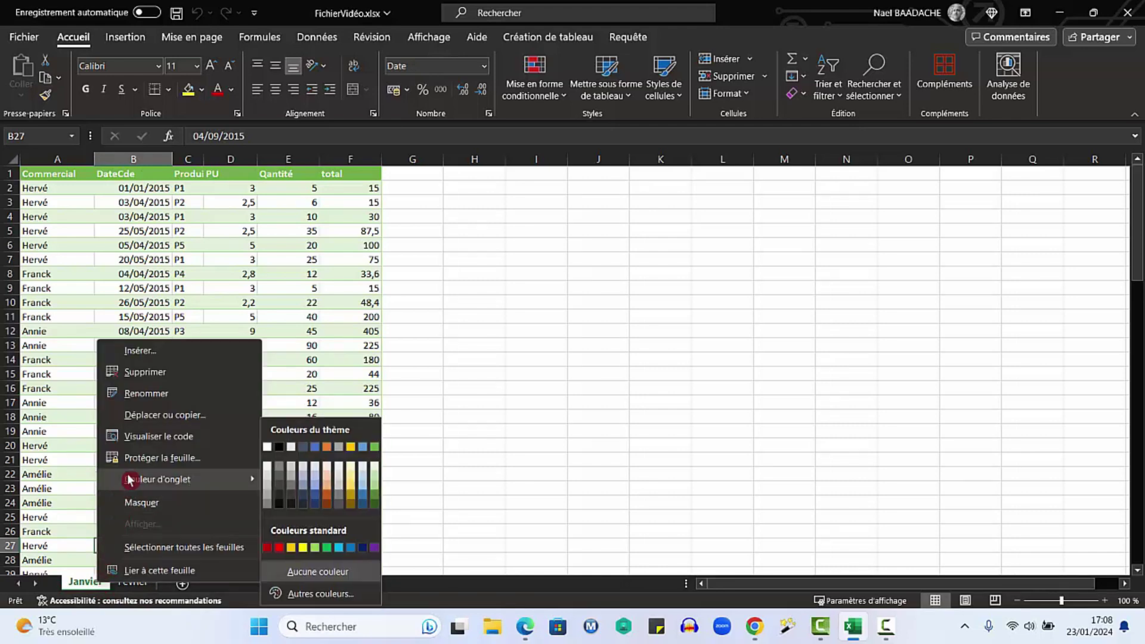
click(269, 548)
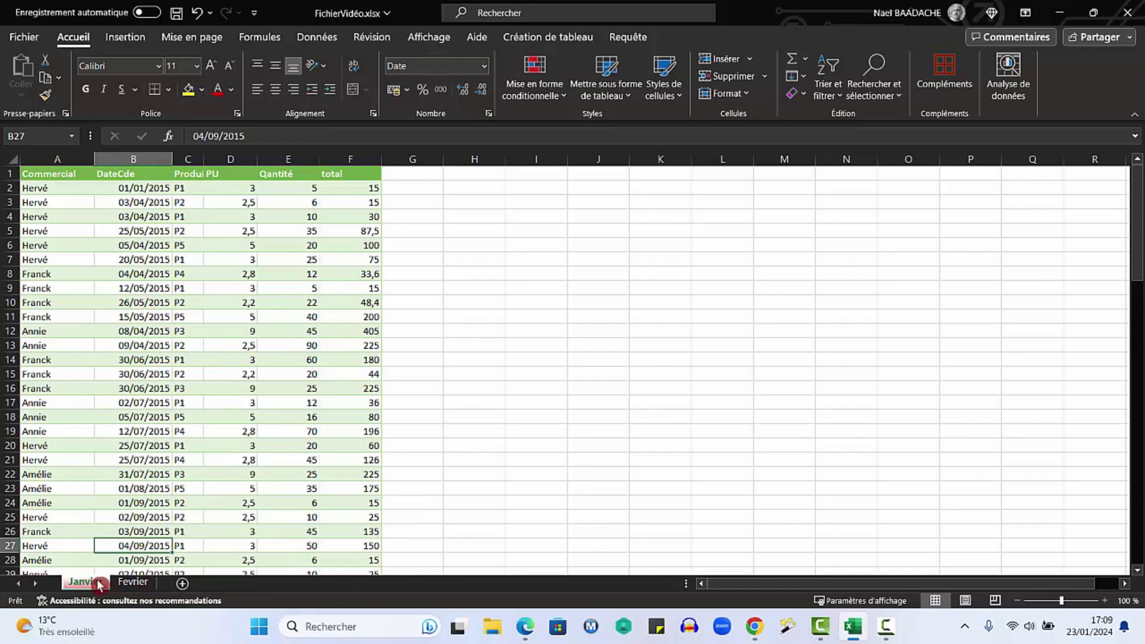
Set the Fevrier sheet tab colour to dark blue and compare it with Janvier.
click(135, 583)
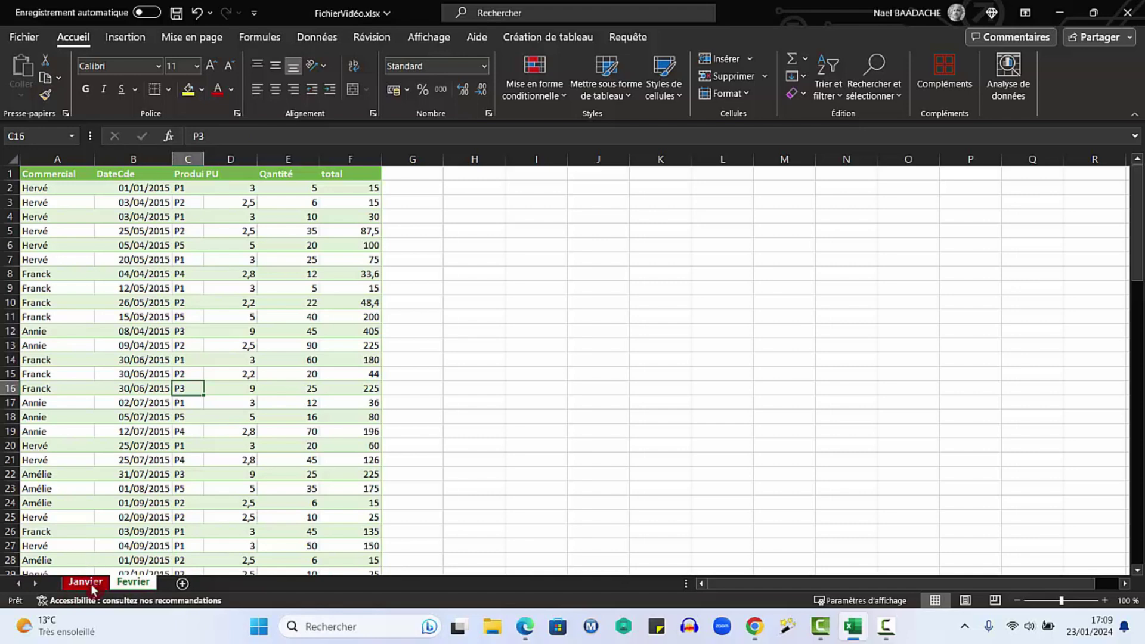
right_click(135, 587)
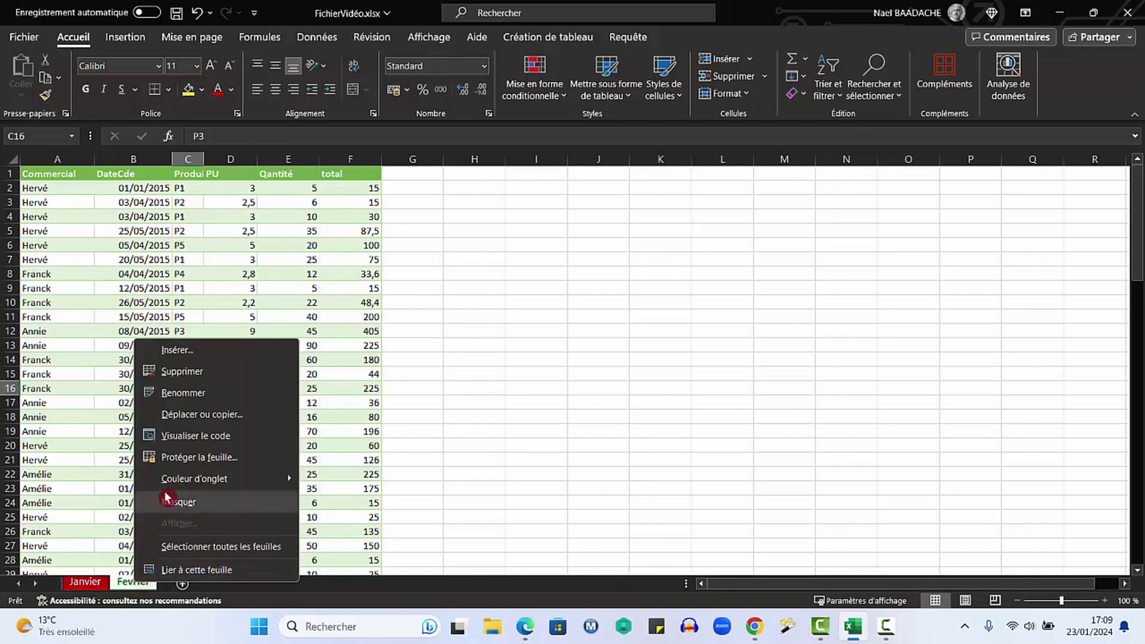
mouse_move(194, 478)
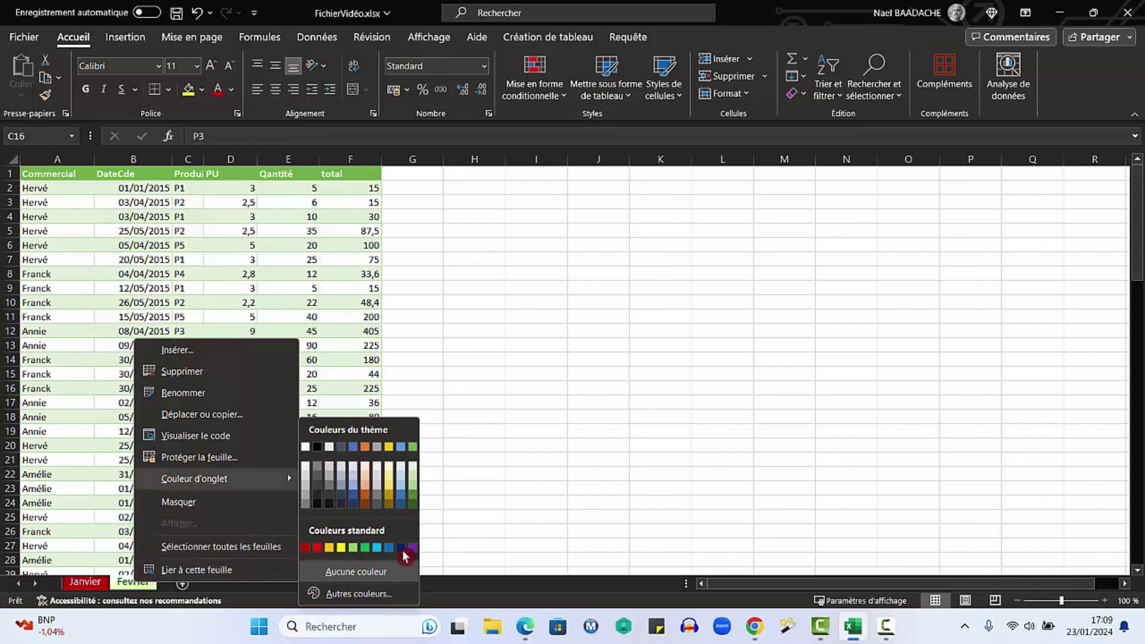
click(399, 547)
click(85, 582)
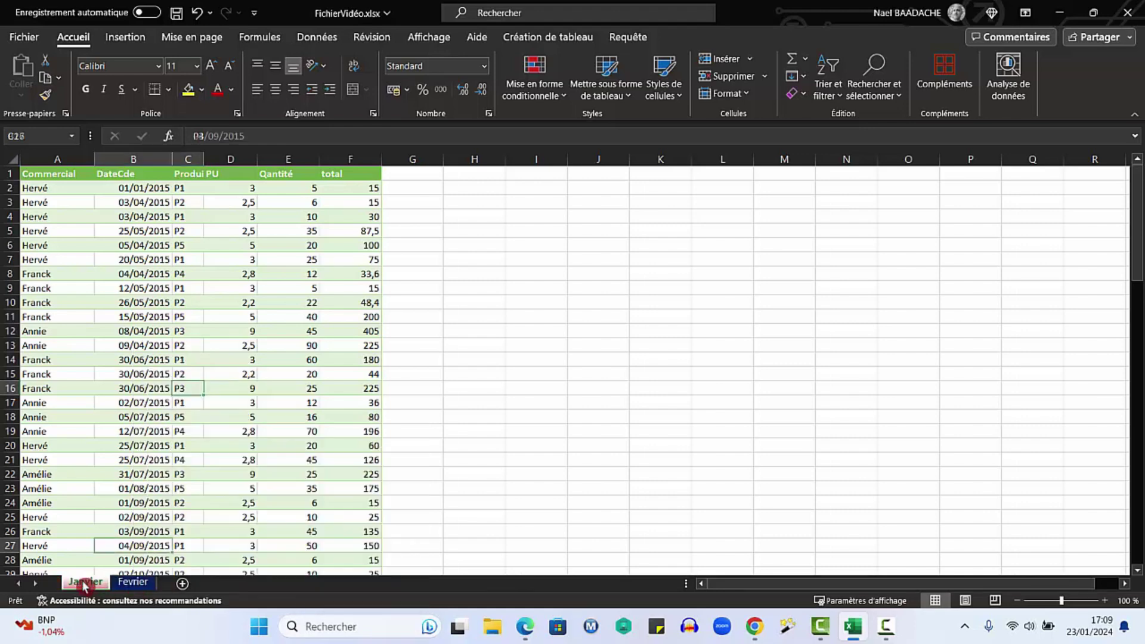
click(146, 583)
click(85, 582)
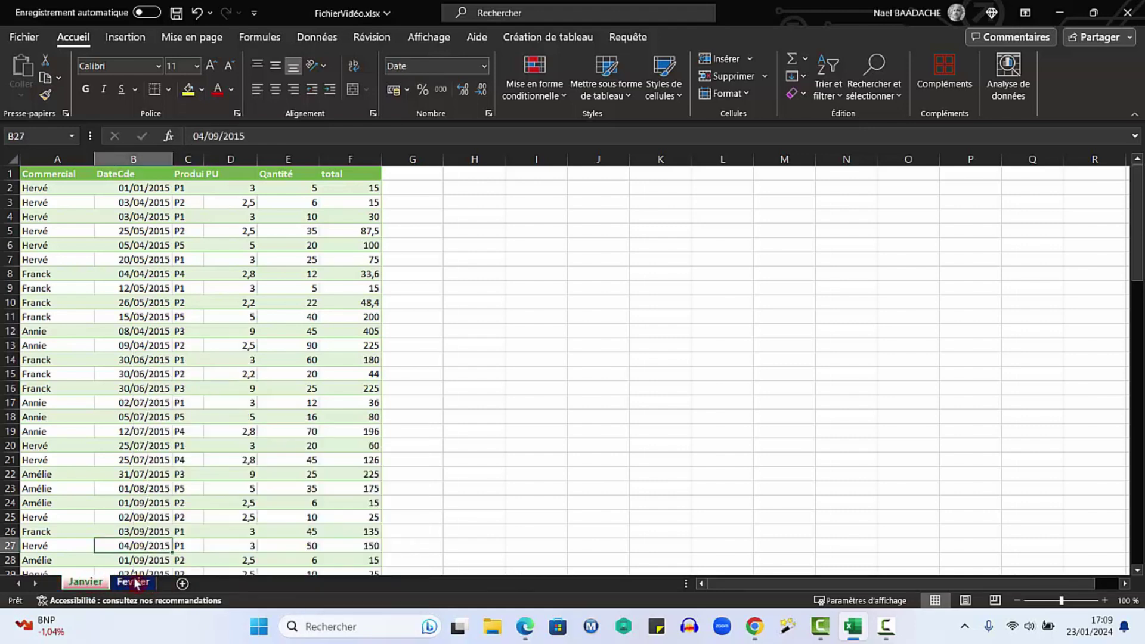
click(135, 582)
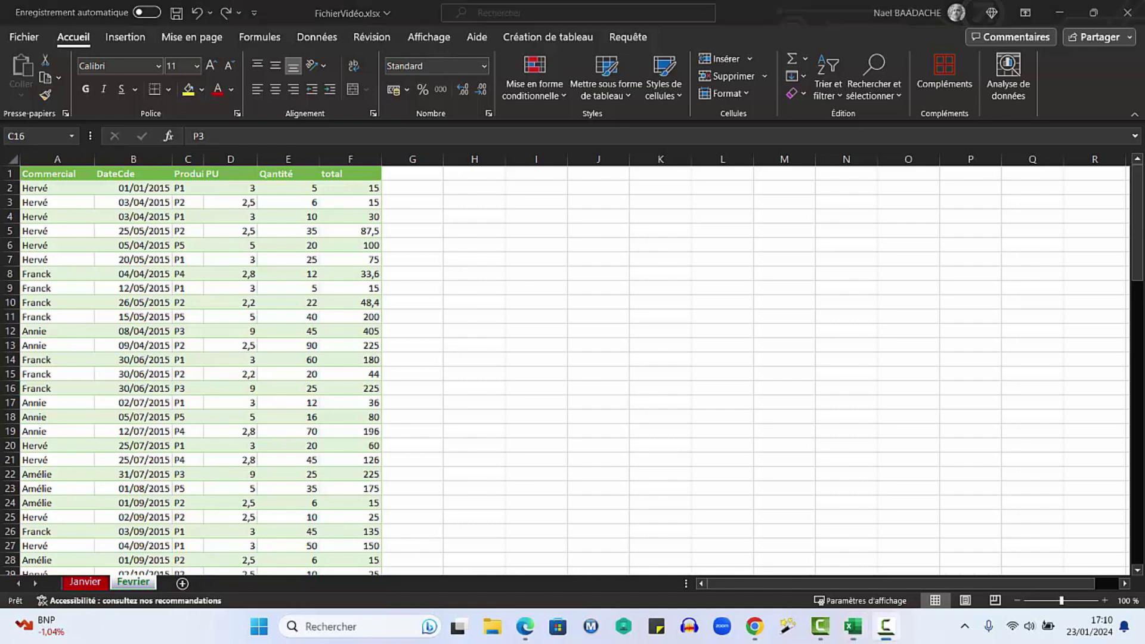
click(86, 583)
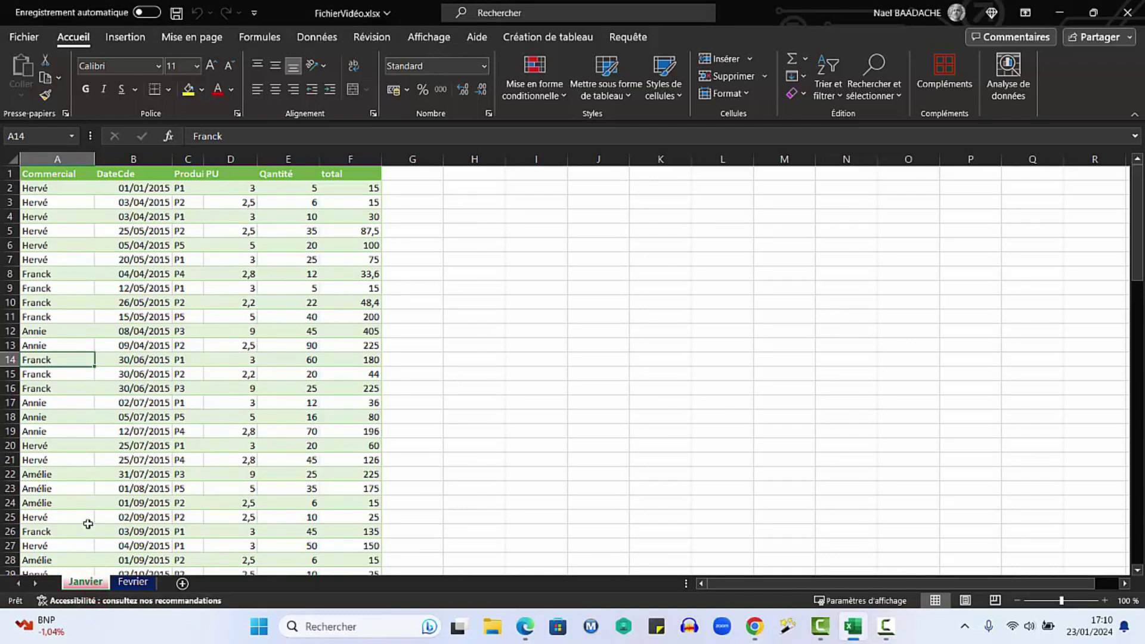
Copy Janvier with Créer une copie ticked, placing Janvier (2) before Janvier.
right_click(88, 588)
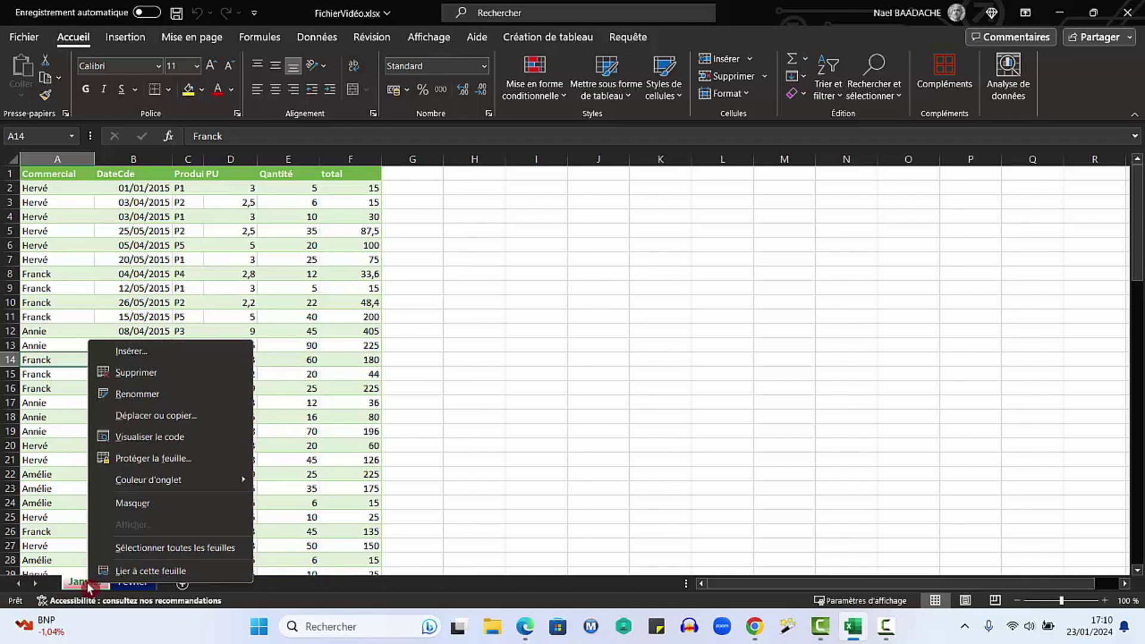
click(163, 417)
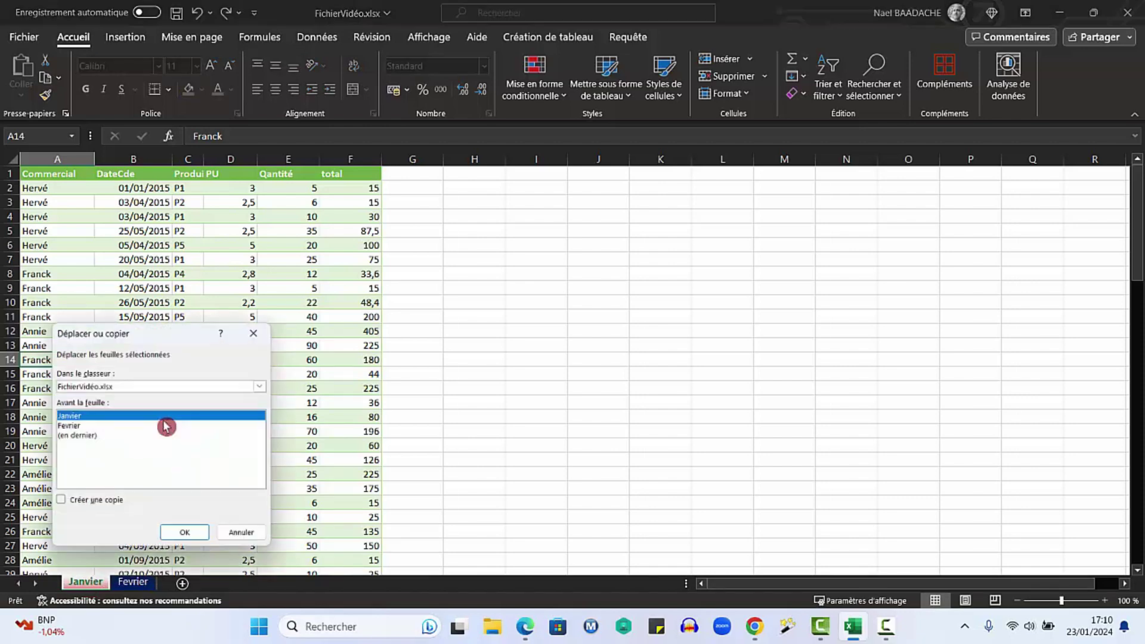
click(59, 504)
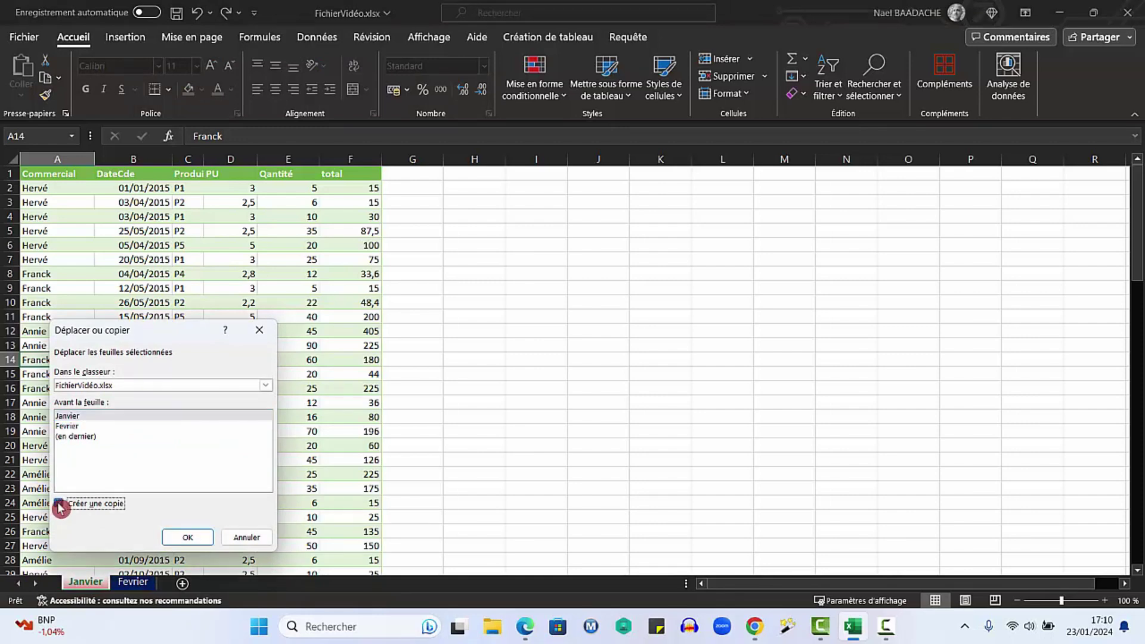
click(81, 418)
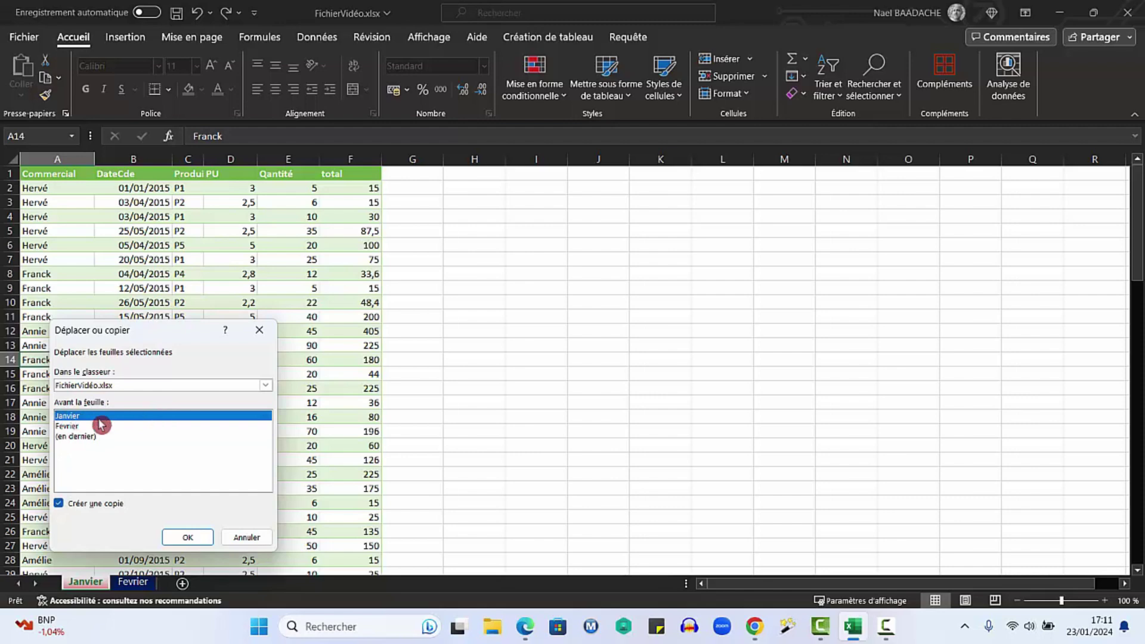
click(189, 539)
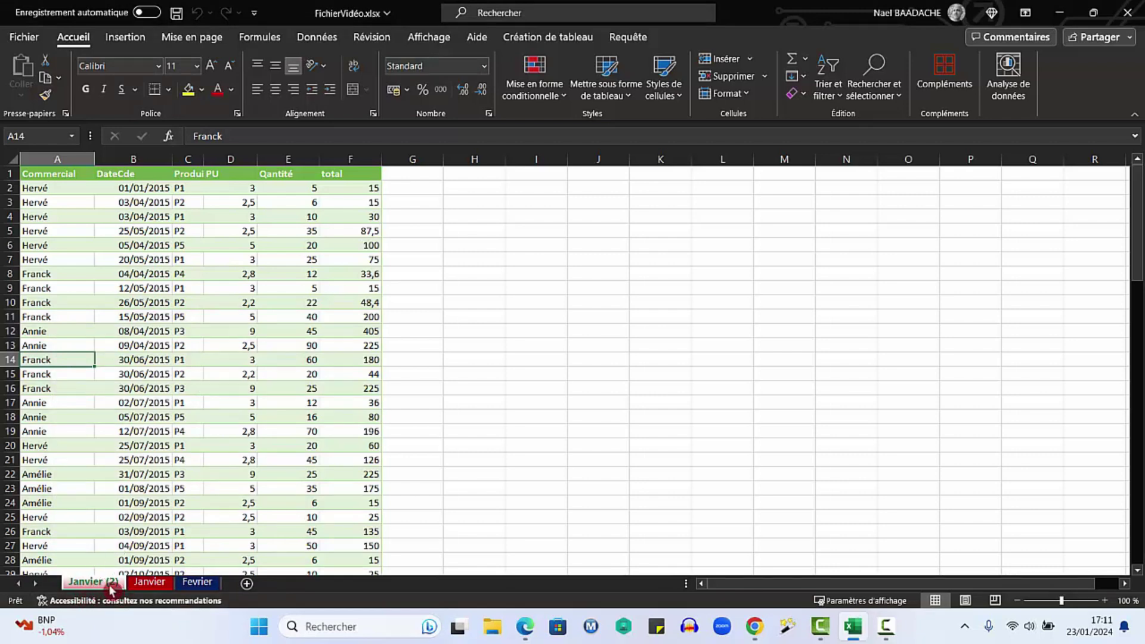
Permanently delete the Janvier (2) sheet, then start Ctrl-dragging Janvier toward Fevrier.
right_click(111, 591)
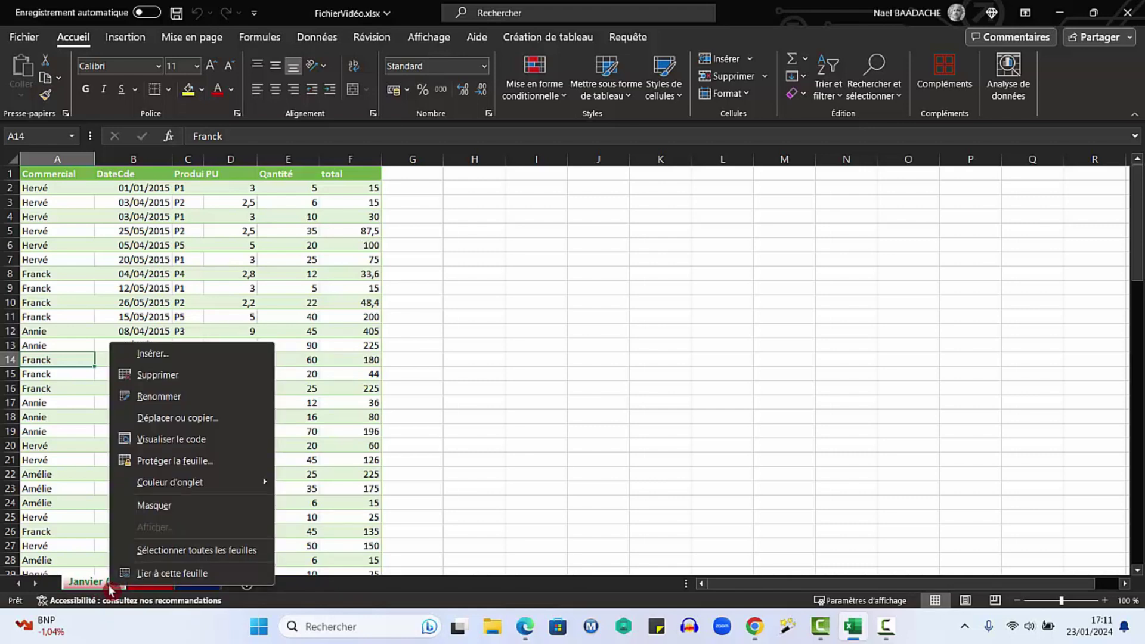
click(152, 376)
click(529, 354)
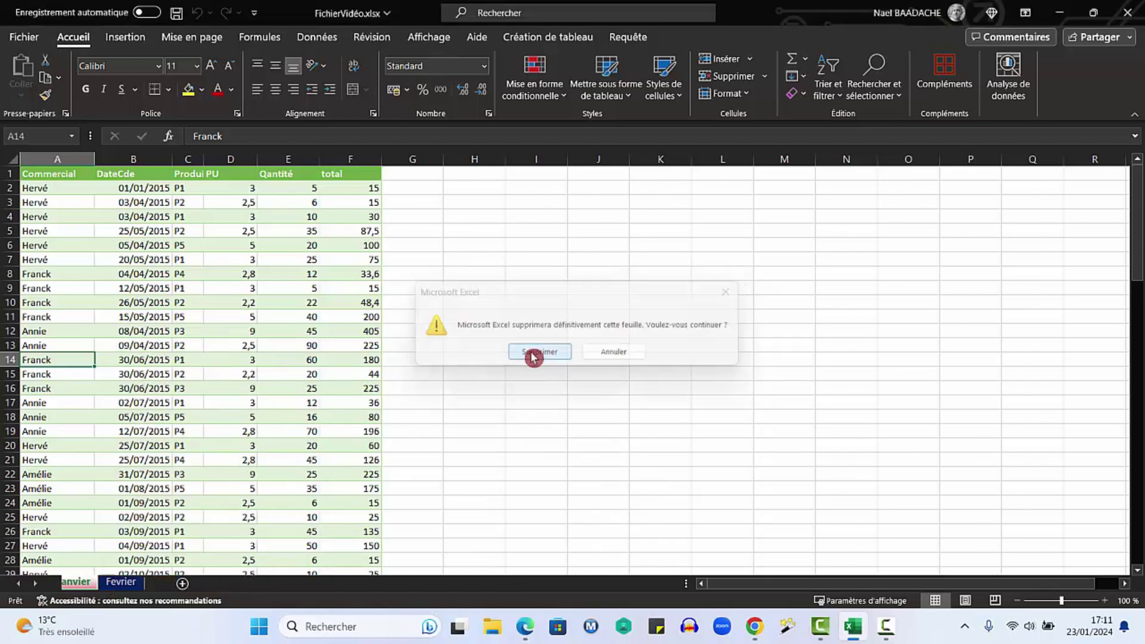
key(ctrl)
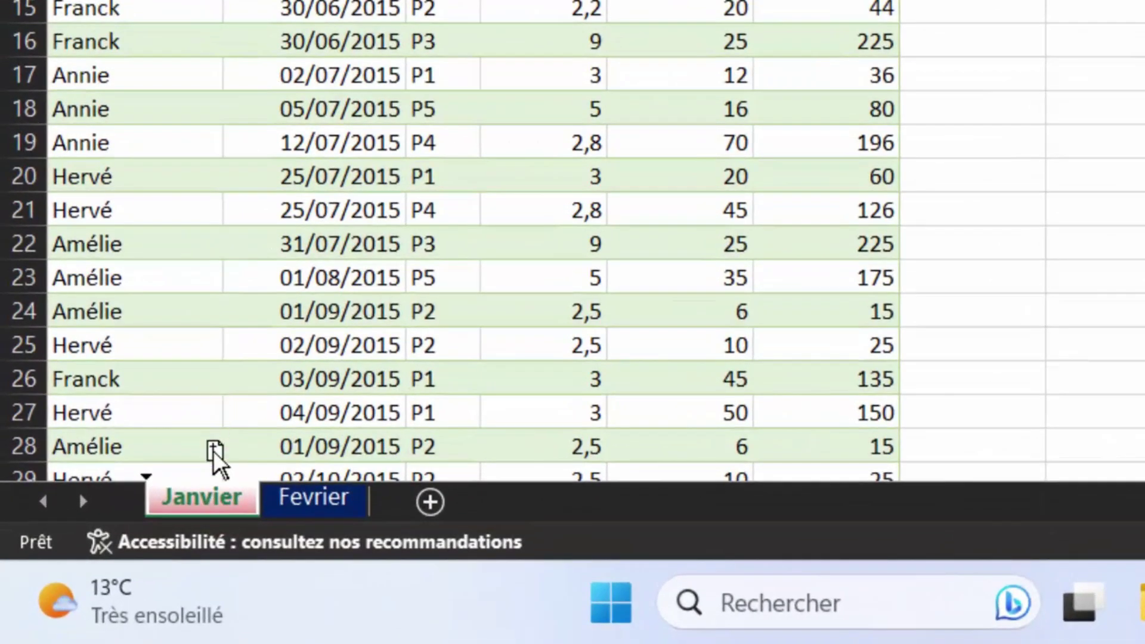
drag(215, 459, 337, 498)
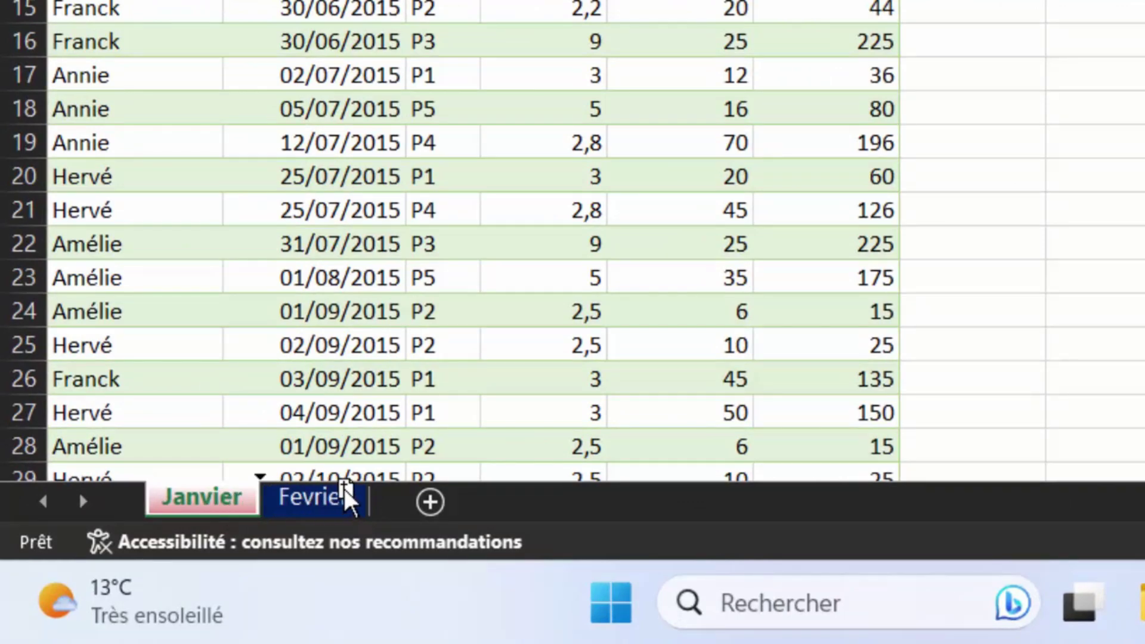
Drop a Janvier copy after Fevrier, then delete that Janvier (2) sheet and confirm.
drag(335, 498, 399, 495)
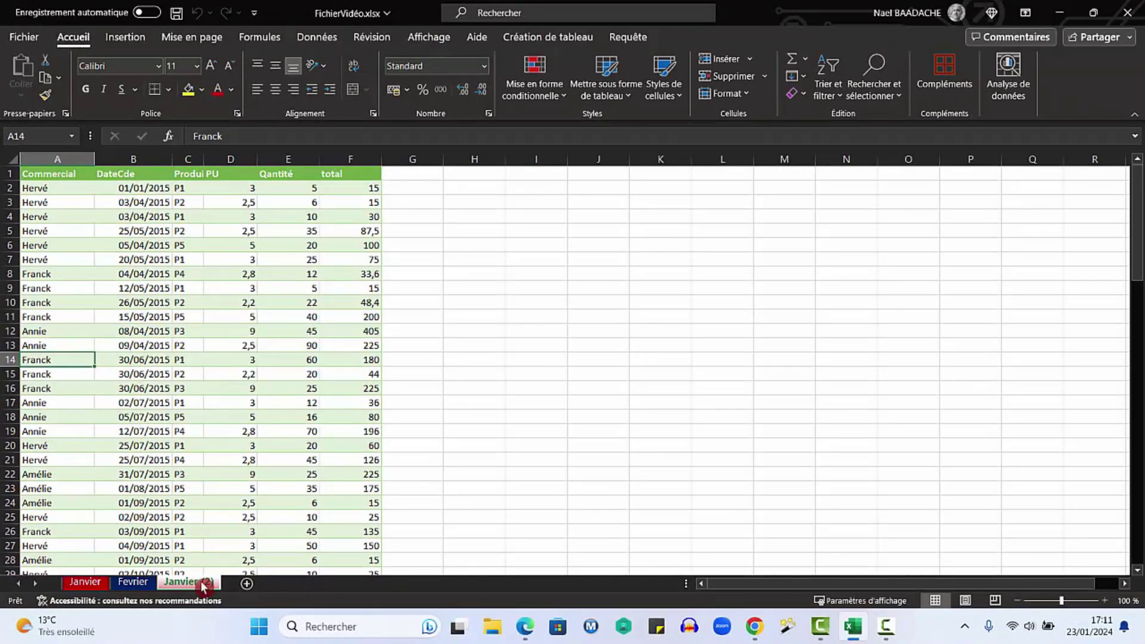
right_click(204, 586)
click(231, 375)
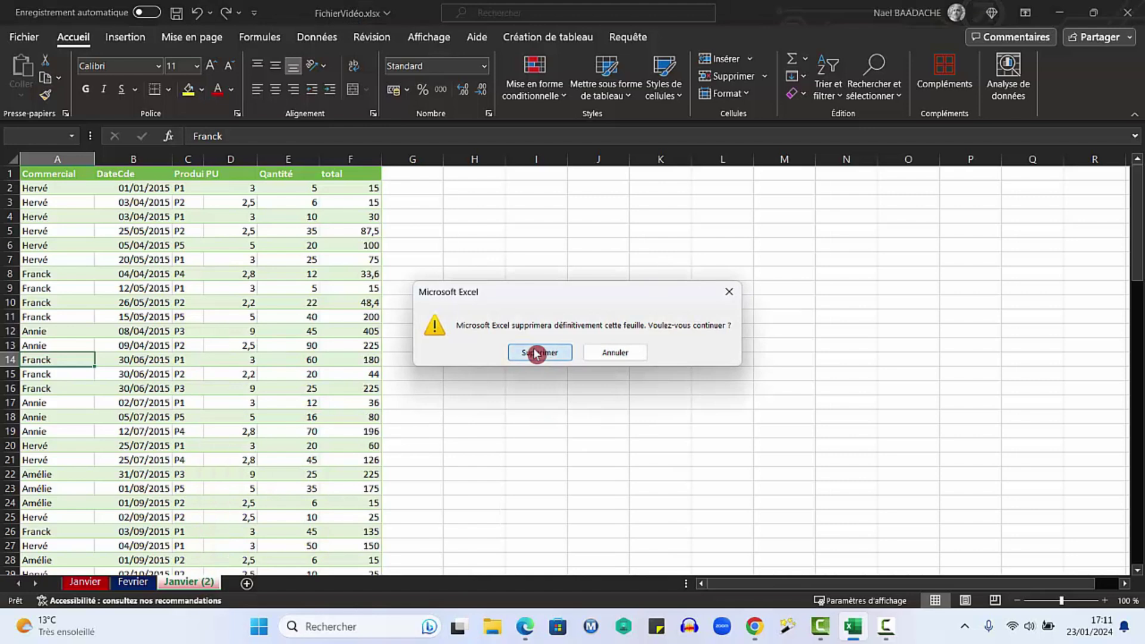
click(539, 352)
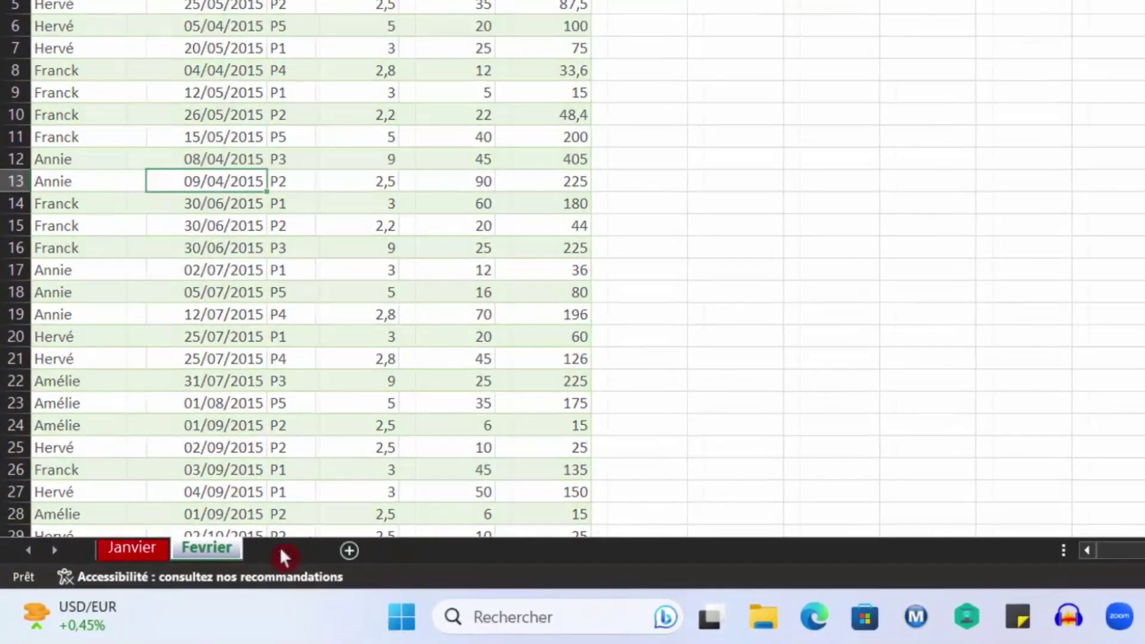
Insert three blank sheets, Feuil7, Feuil8 and Feuil9, after Fevrier, then show Janvier.
click(280, 546)
click(346, 548)
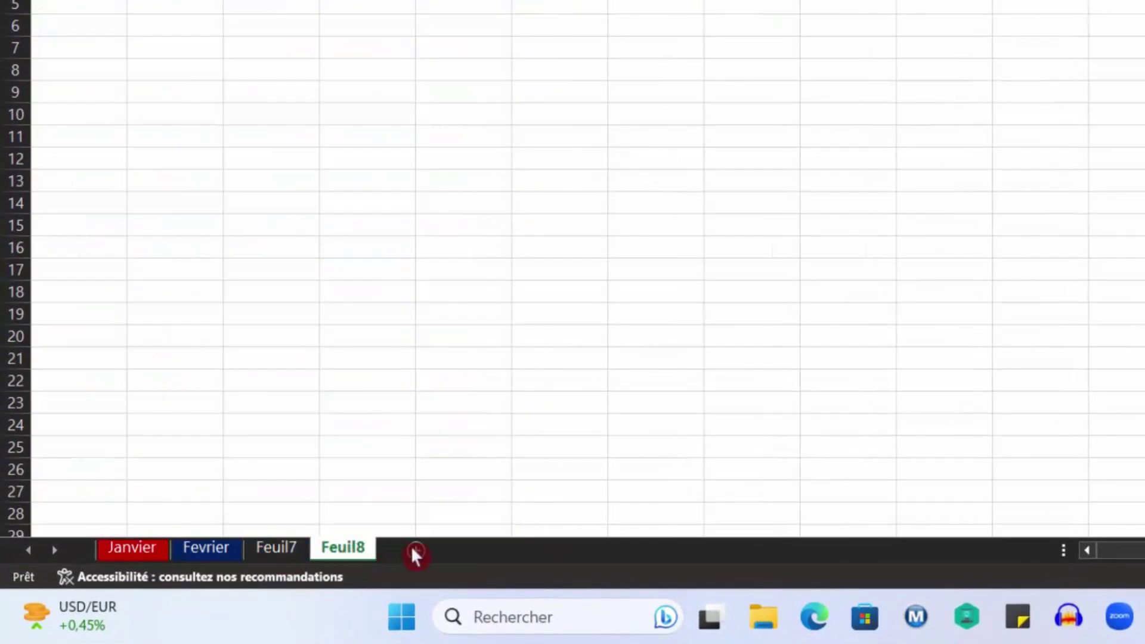
click(416, 550)
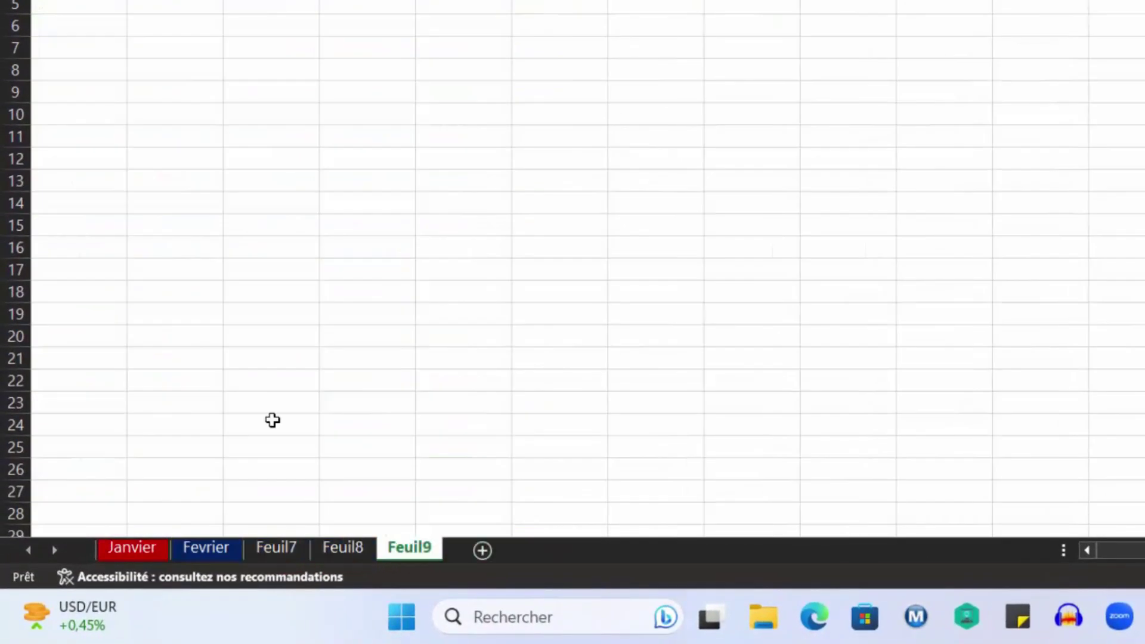
click(136, 545)
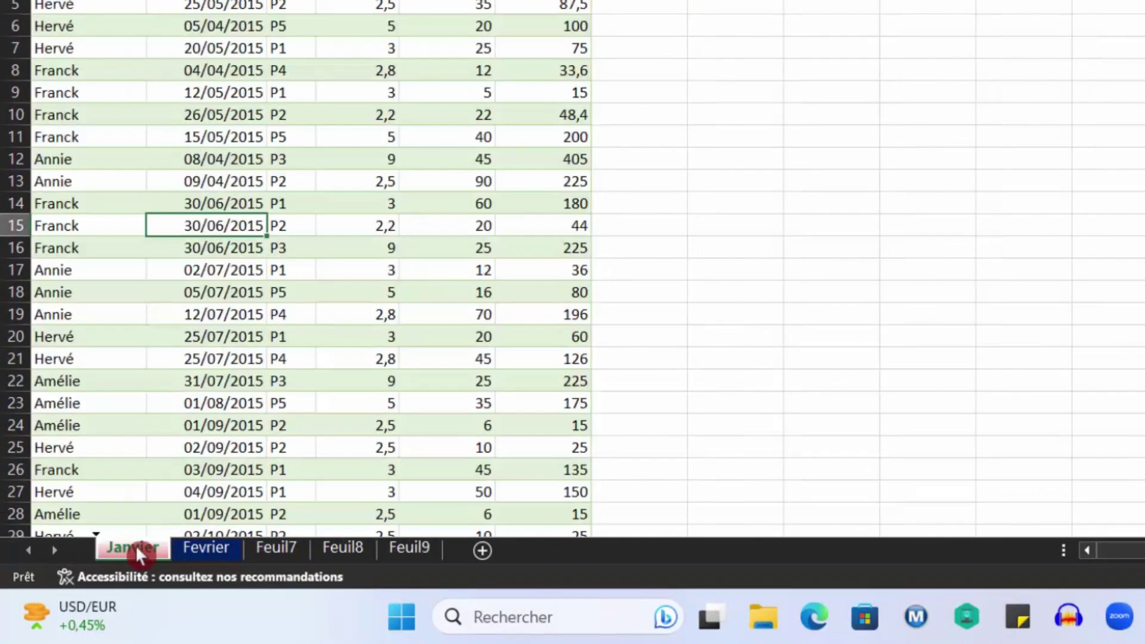
drag(136, 554, 253, 553)
mouse_move(253, 554)
mouse_down()
mouse_move(457, 526)
mouse_move(442, 555)
mouse_up()
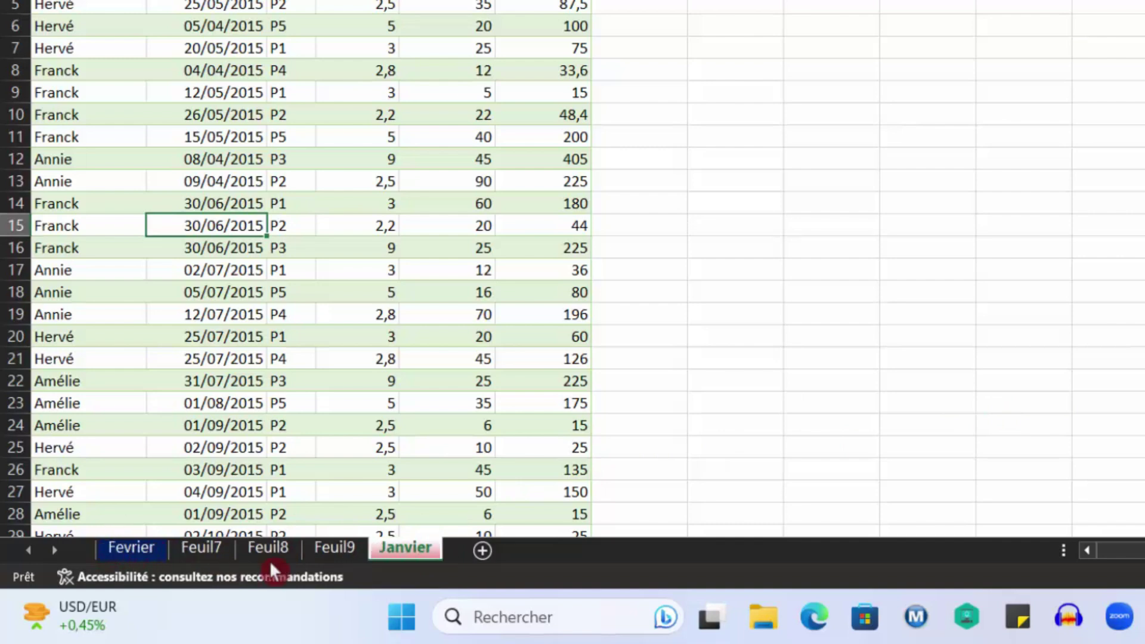
drag(392, 546, 119, 531)
drag(105, 537, 104, 540)
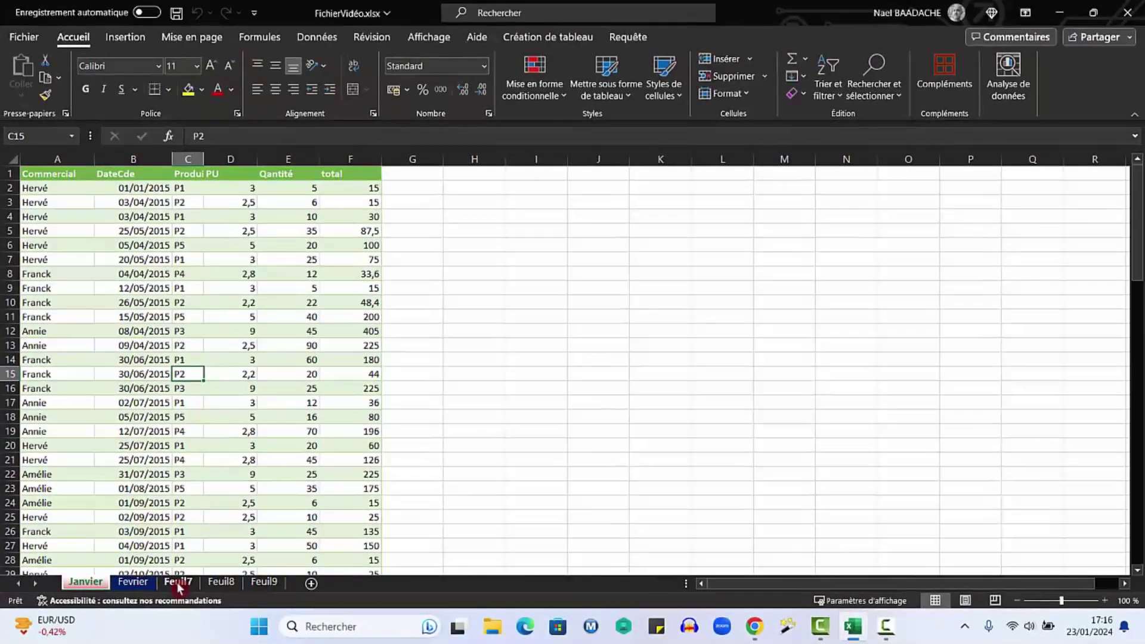
Hide the empty Feuil7 sheet with Masquer from its tab menu.
click(178, 583)
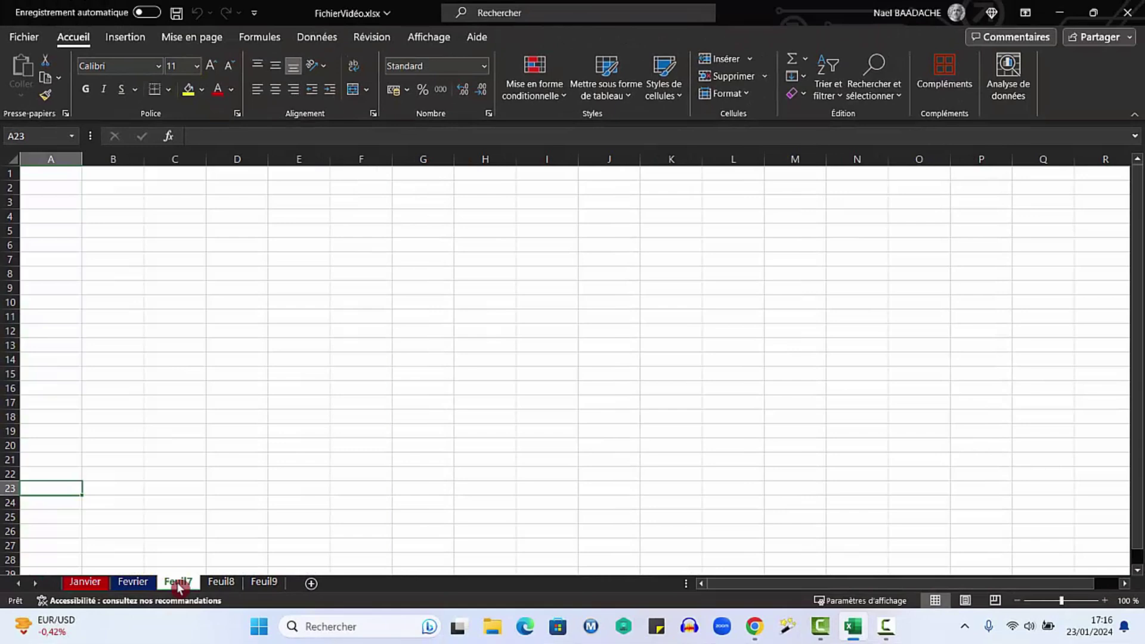
right_click(178, 587)
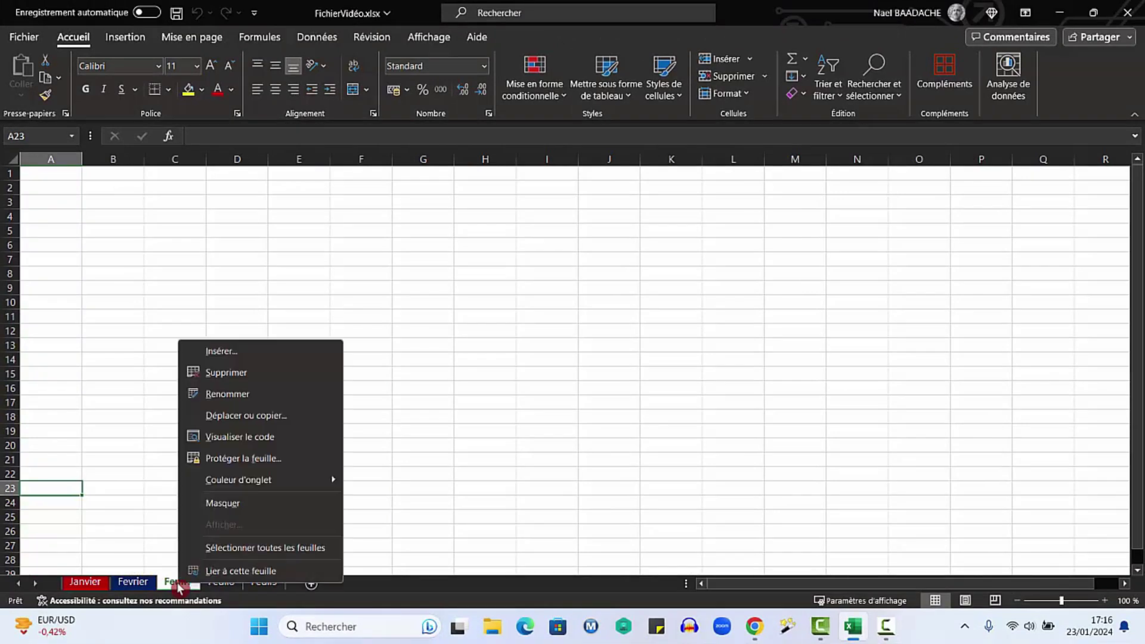
click(236, 506)
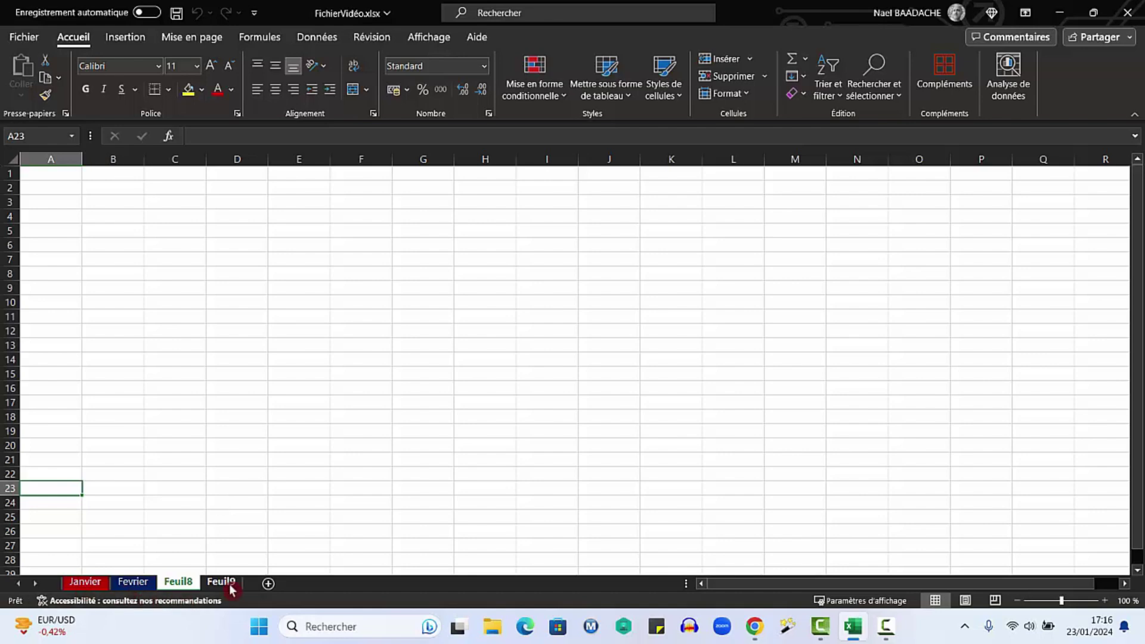
Unhide Feuil7 via Afficher so it reappears between Fevrier and Feuil8.
click(97, 582)
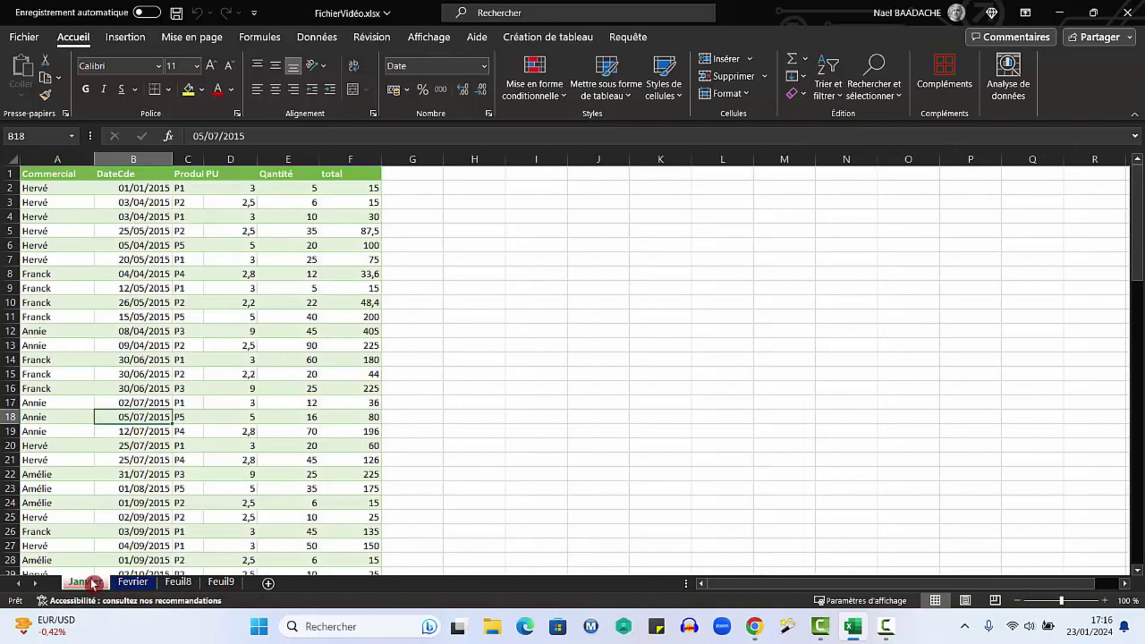
right_click(92, 583)
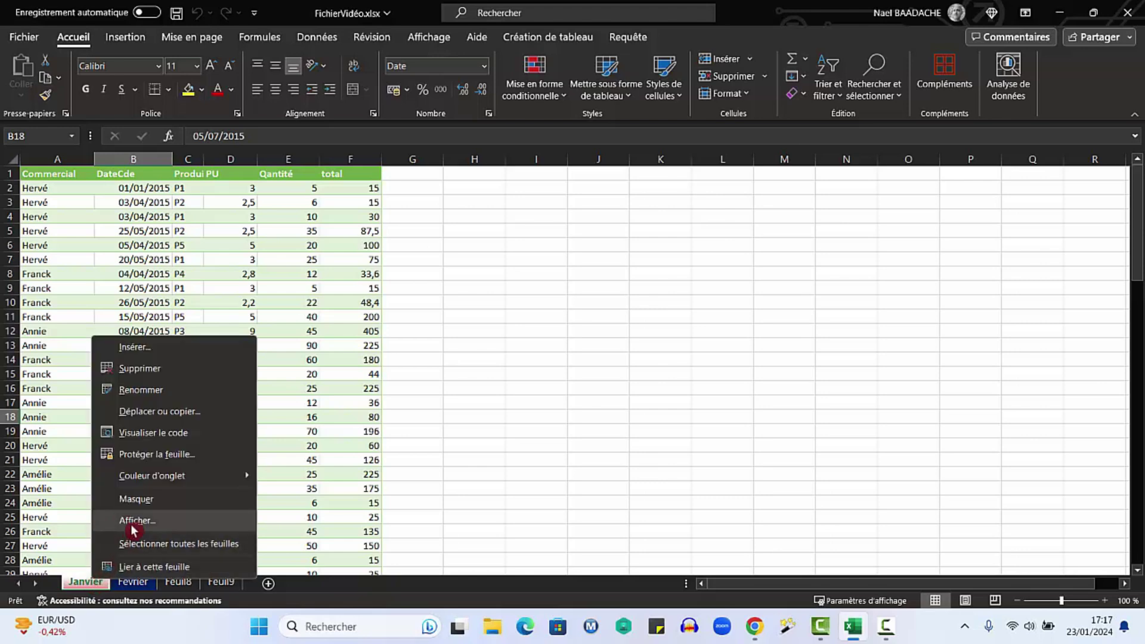
click(134, 524)
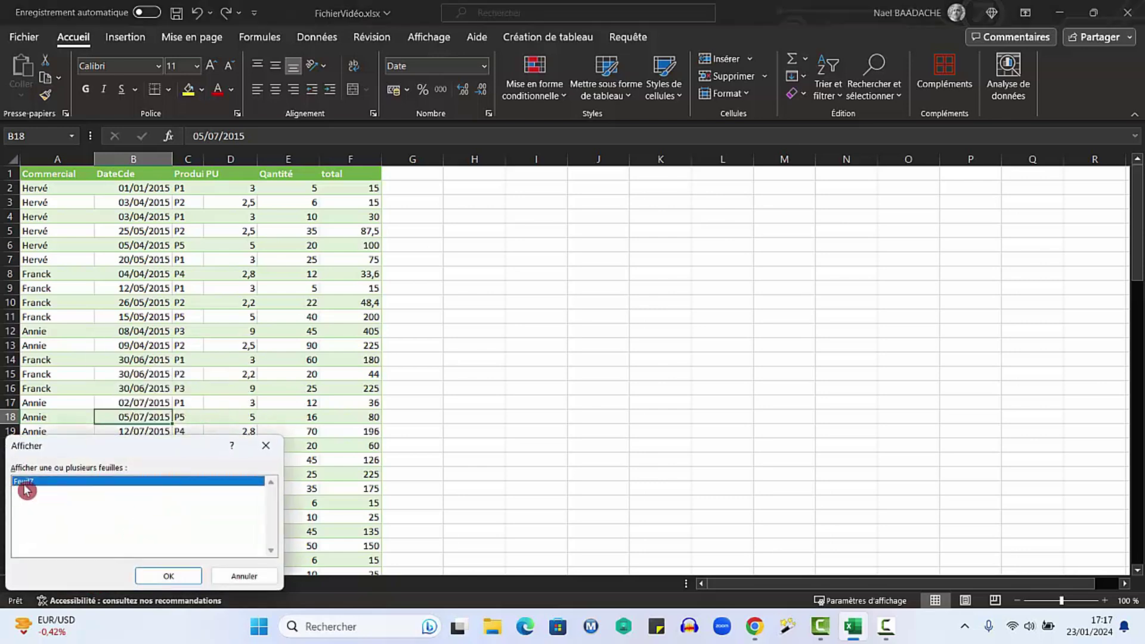
click(173, 576)
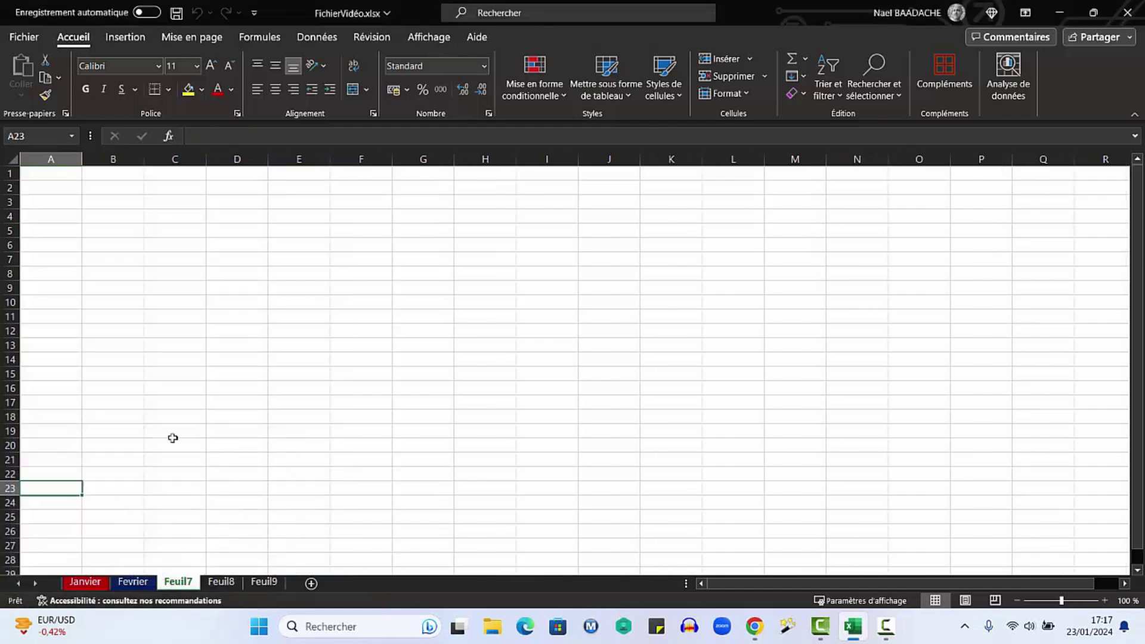
click(171, 424)
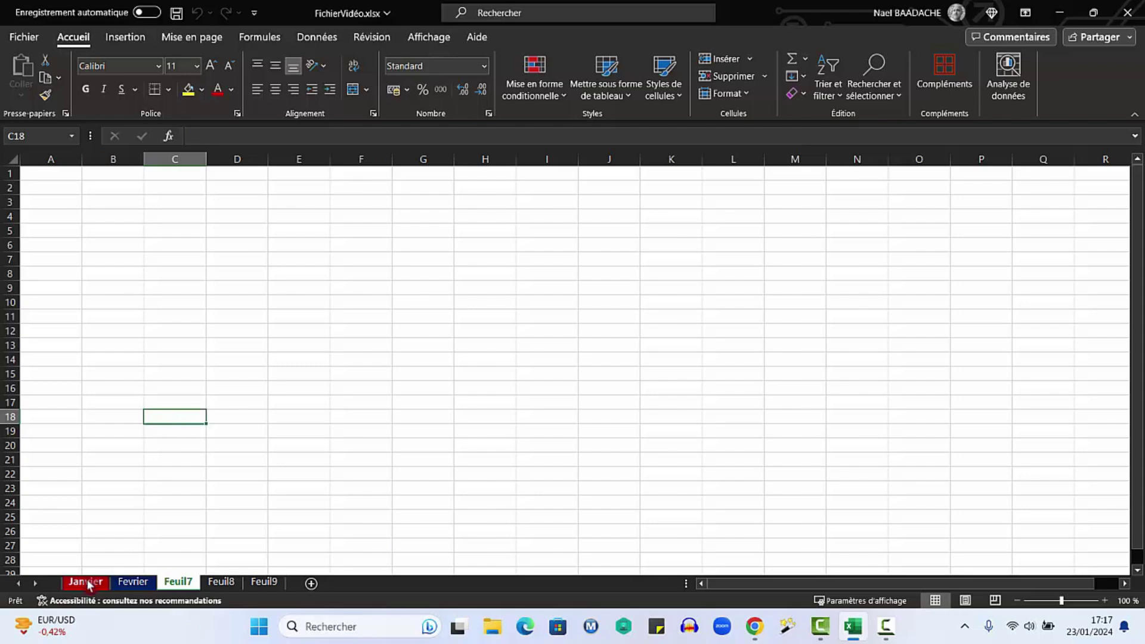
Group the five sheets from Janvier through Feuil9, then ungroup them.
click(88, 585)
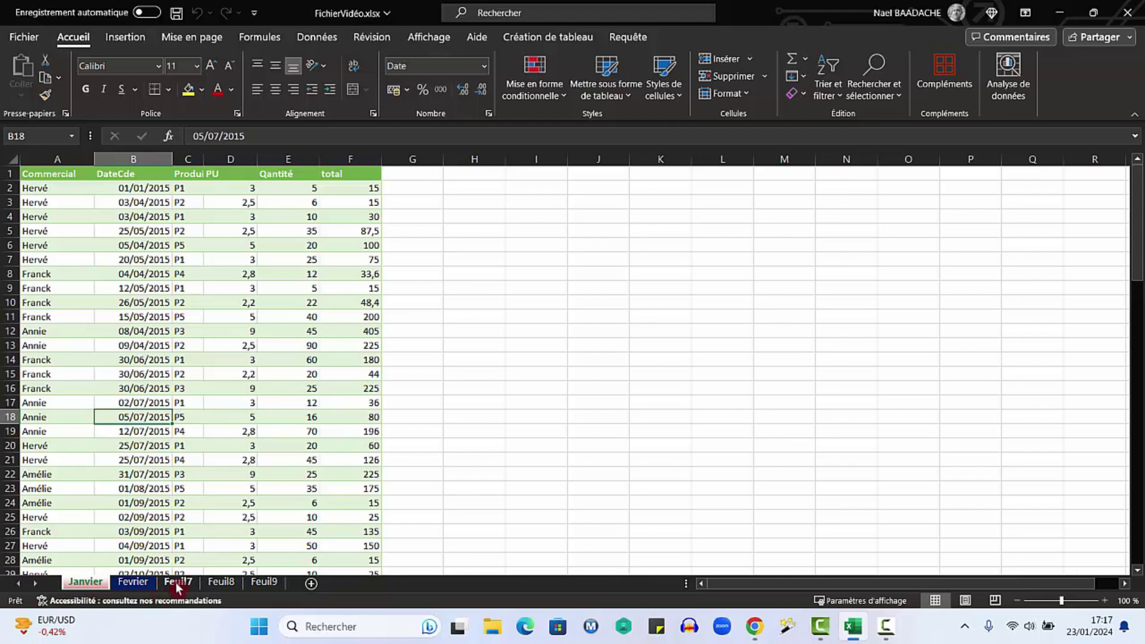
click(178, 584)
click(263, 583)
click(89, 583)
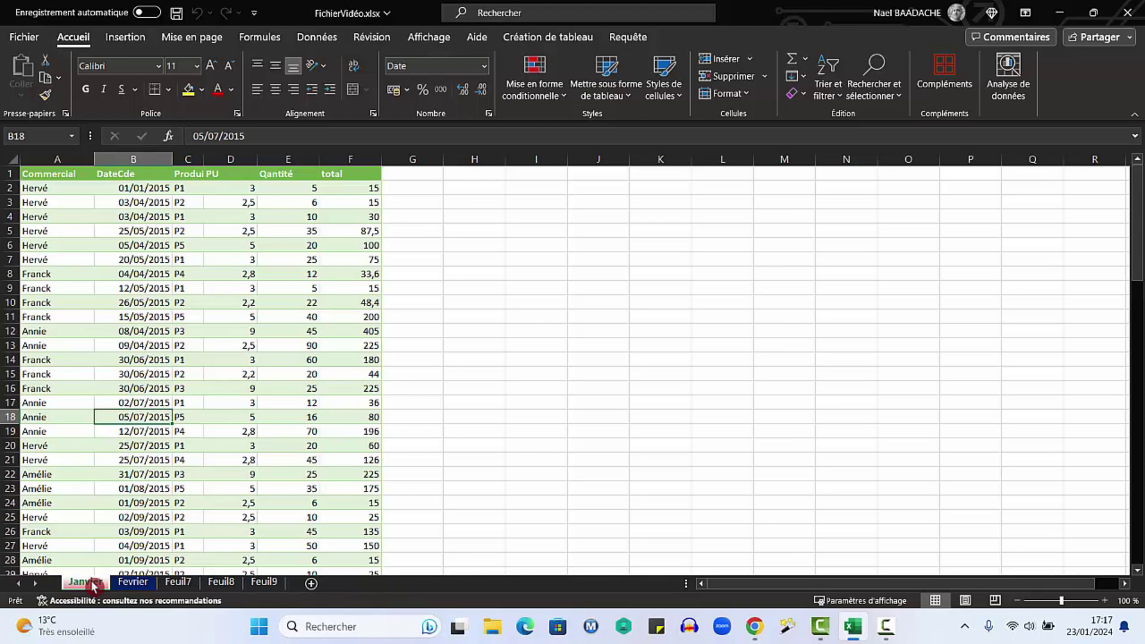
key(shift)
shift+click(270, 584)
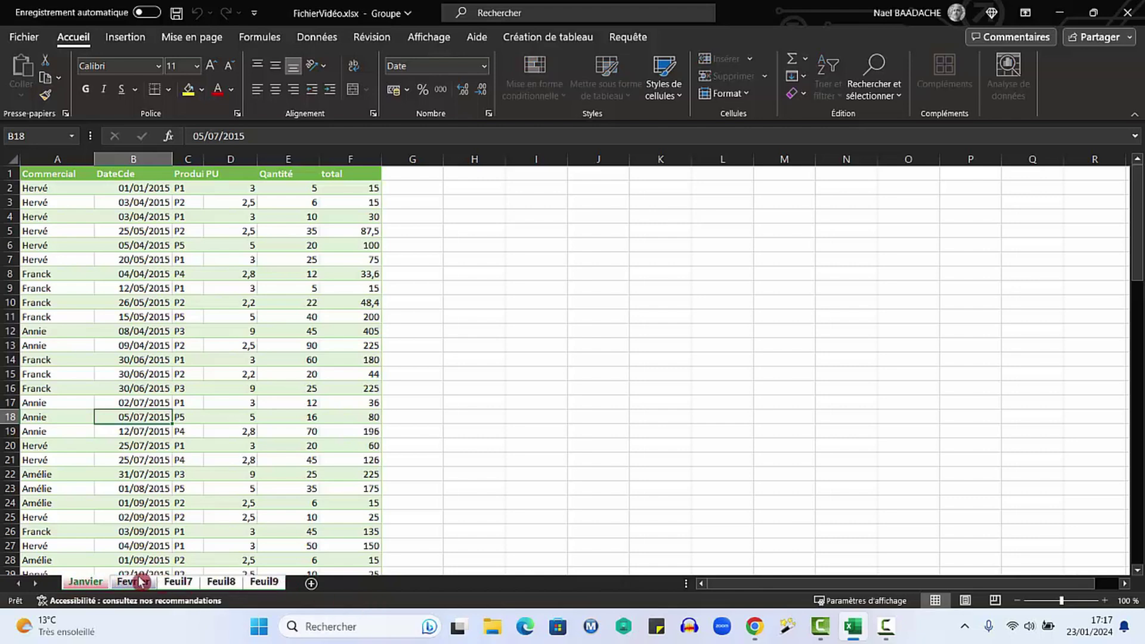
right_click(179, 586)
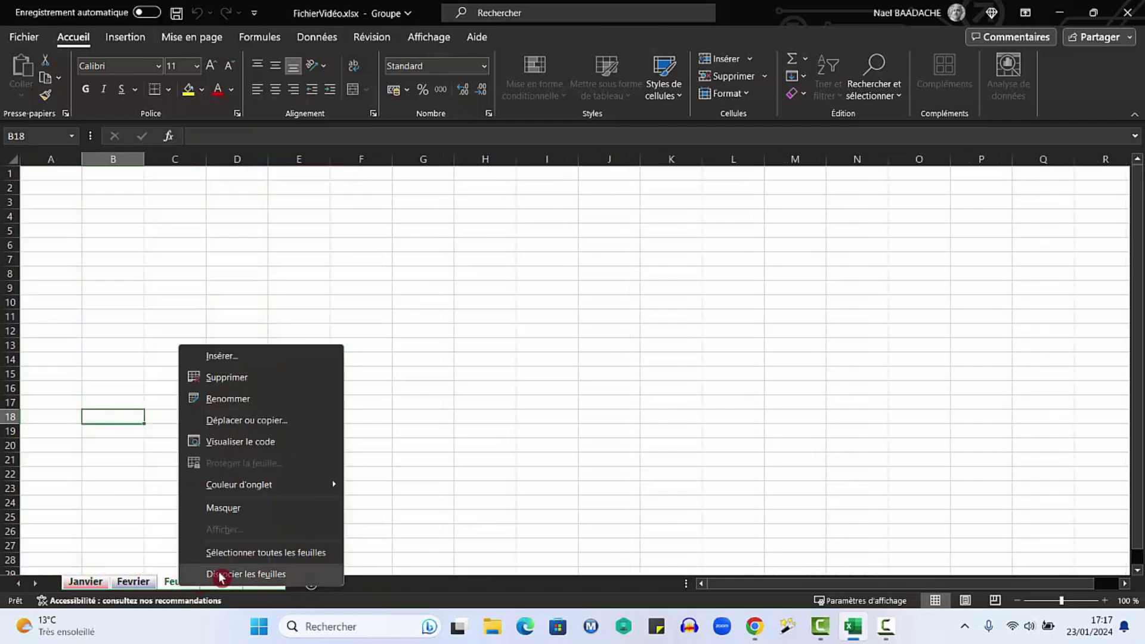
click(225, 574)
Move through Janvier and Feuil7 to show the blank Feuil9 sheet.
click(89, 583)
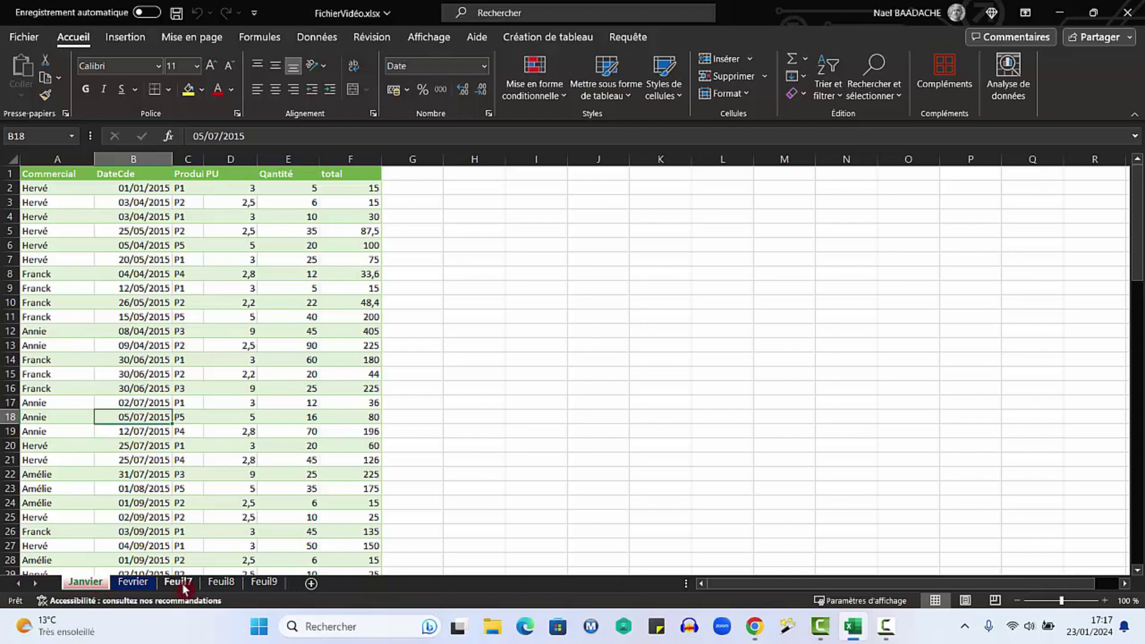
click(185, 587)
click(264, 583)
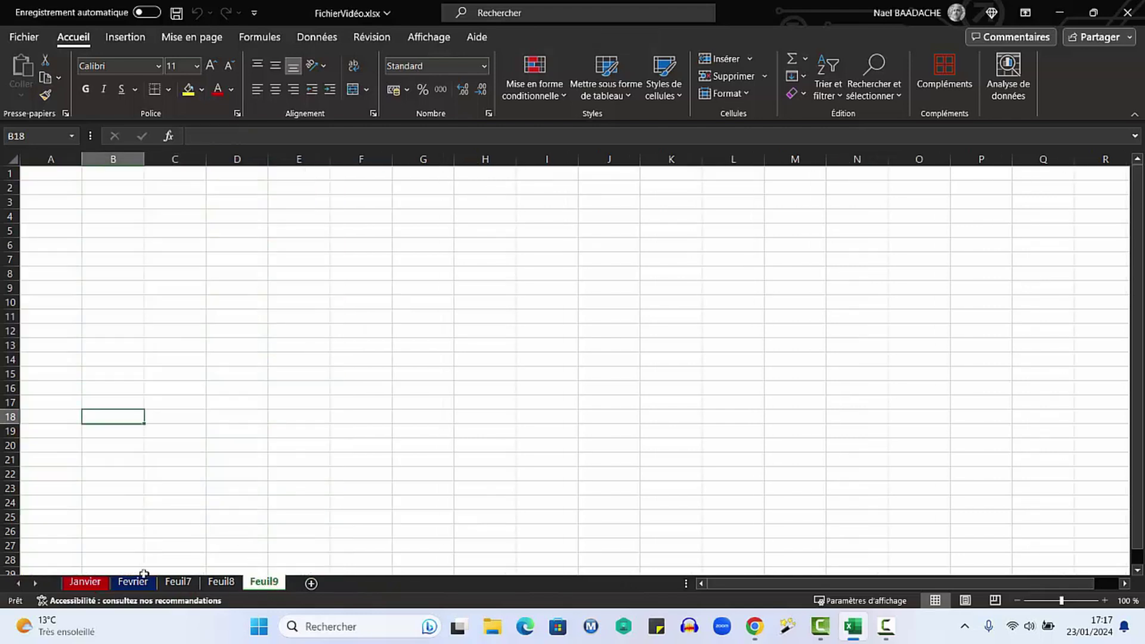
Group Janvier, Feuil7 and Feuil9 and hide them with Masquer.
click(87, 588)
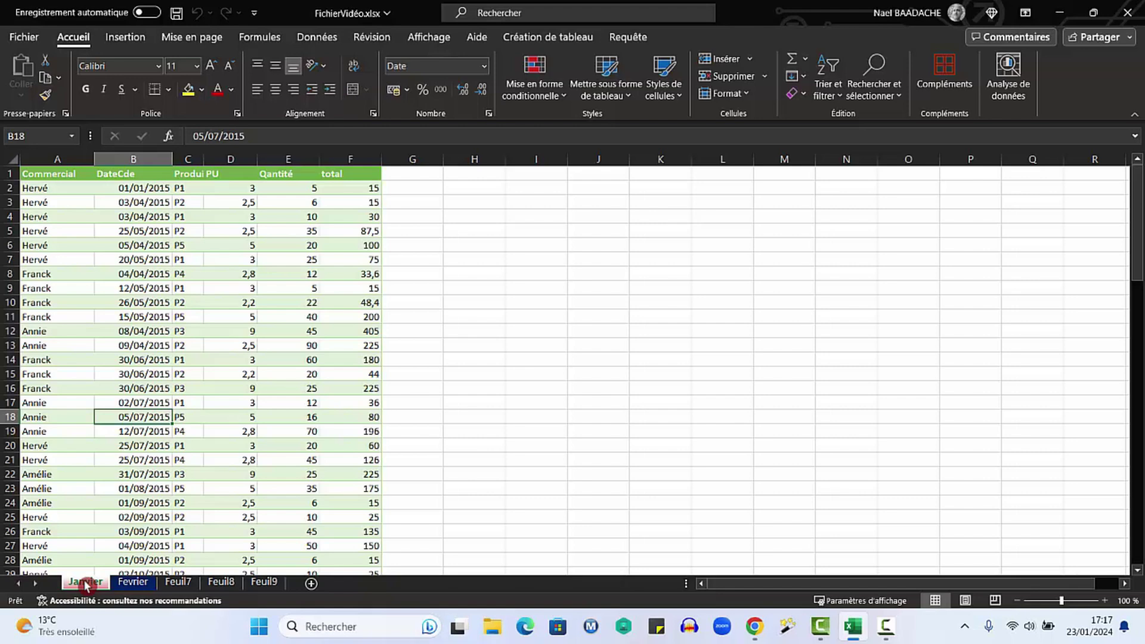
key(ctrl)
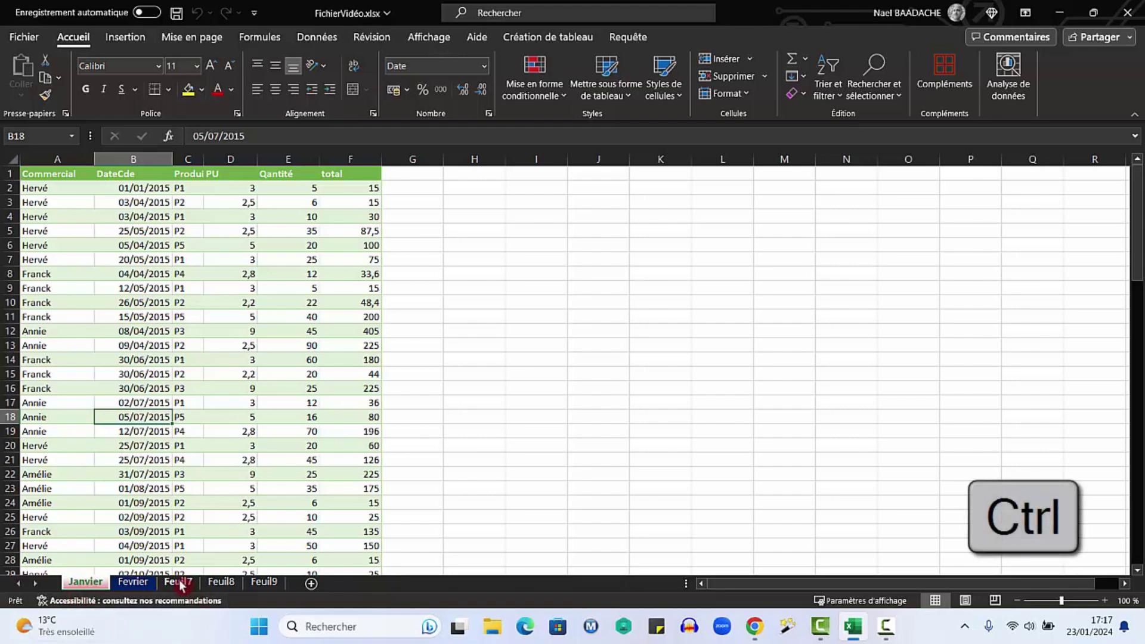
ctrl+click(179, 583)
ctrl+click(265, 583)
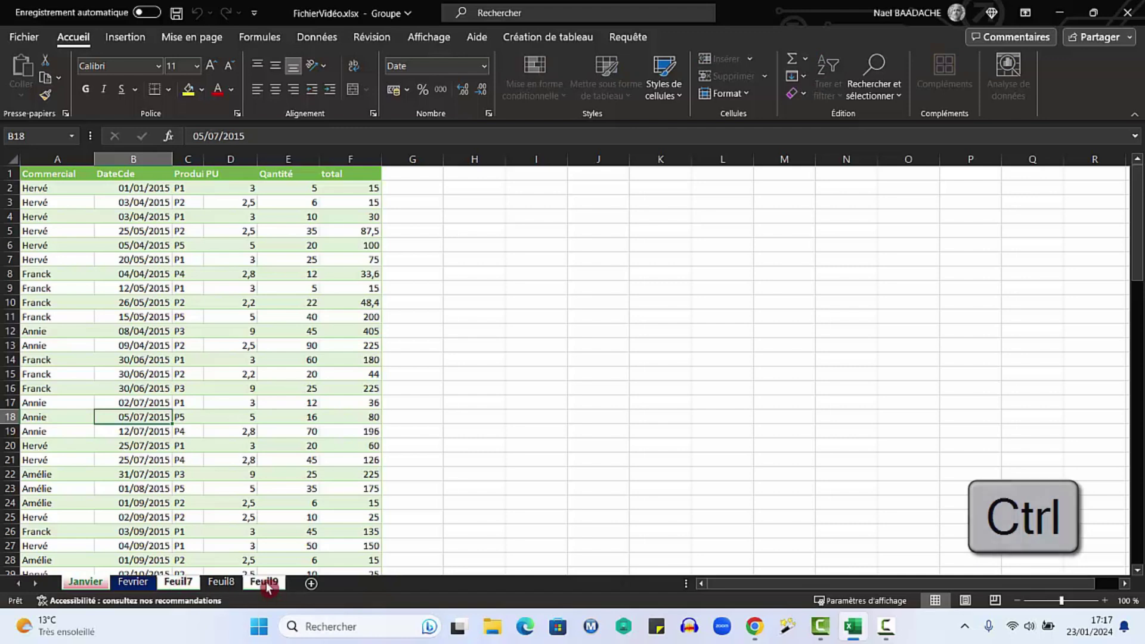
right_click(266, 585)
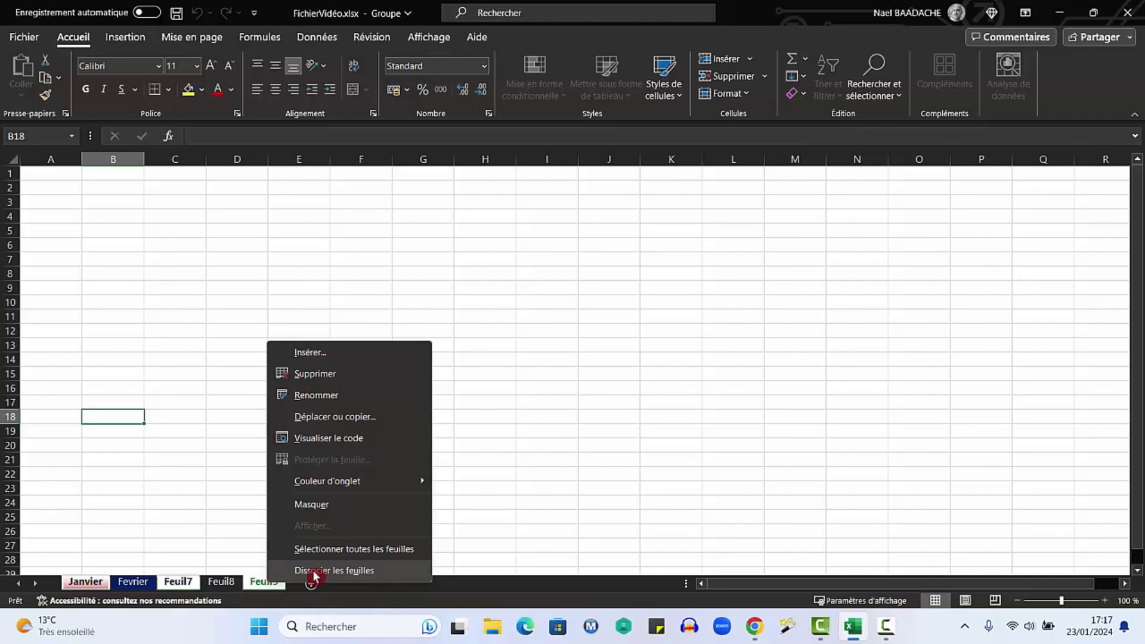
click(167, 472)
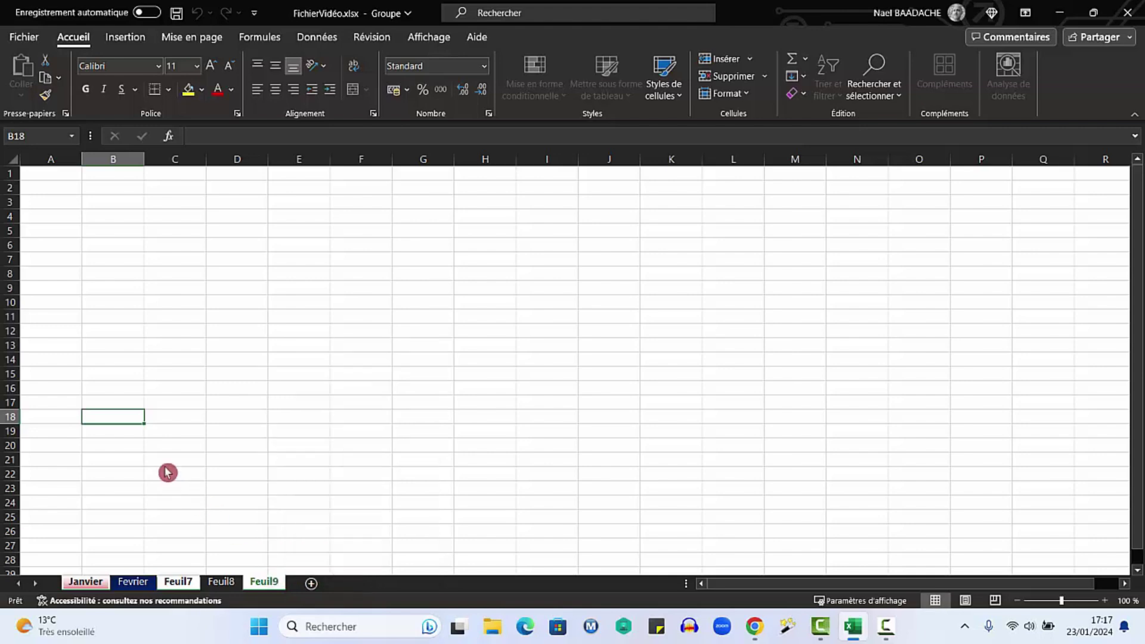
right_click(174, 588)
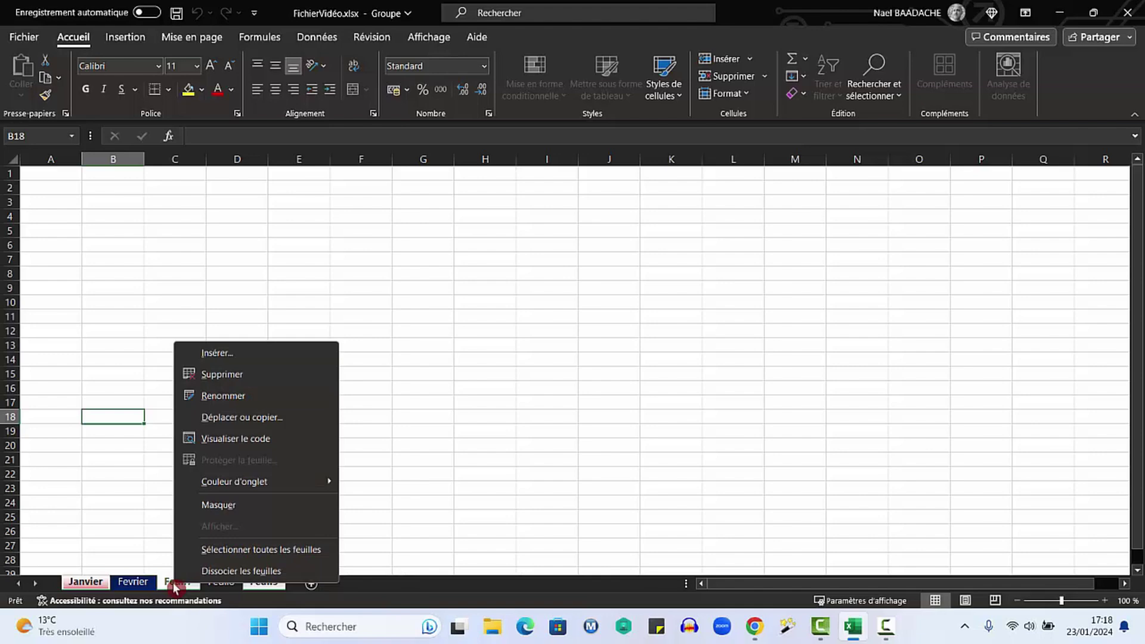
click(209, 507)
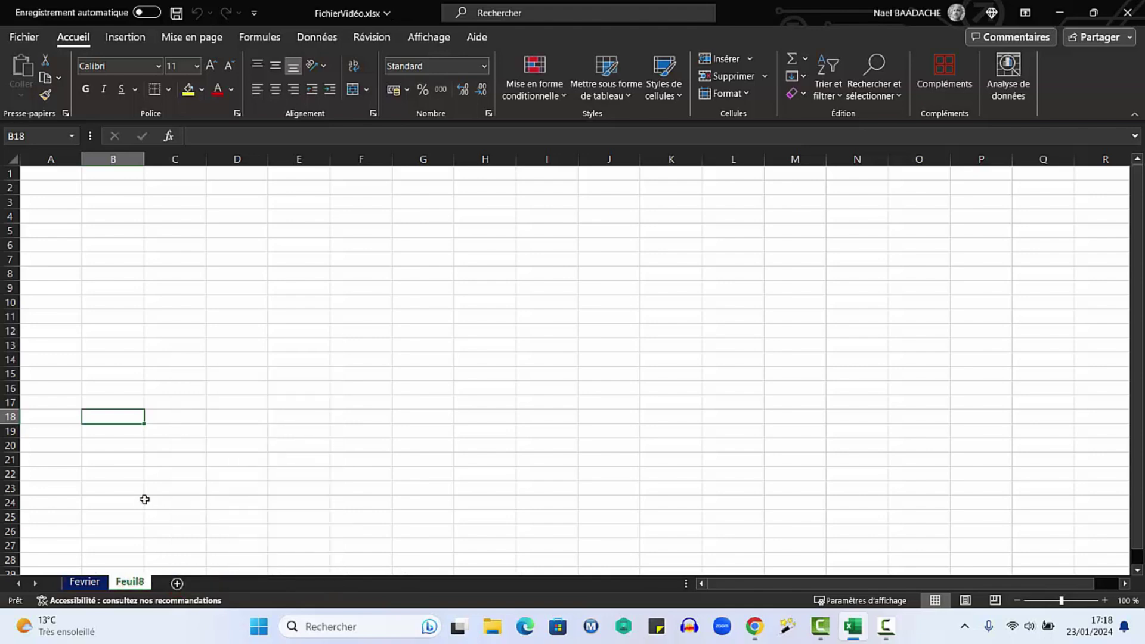
right_click(136, 585)
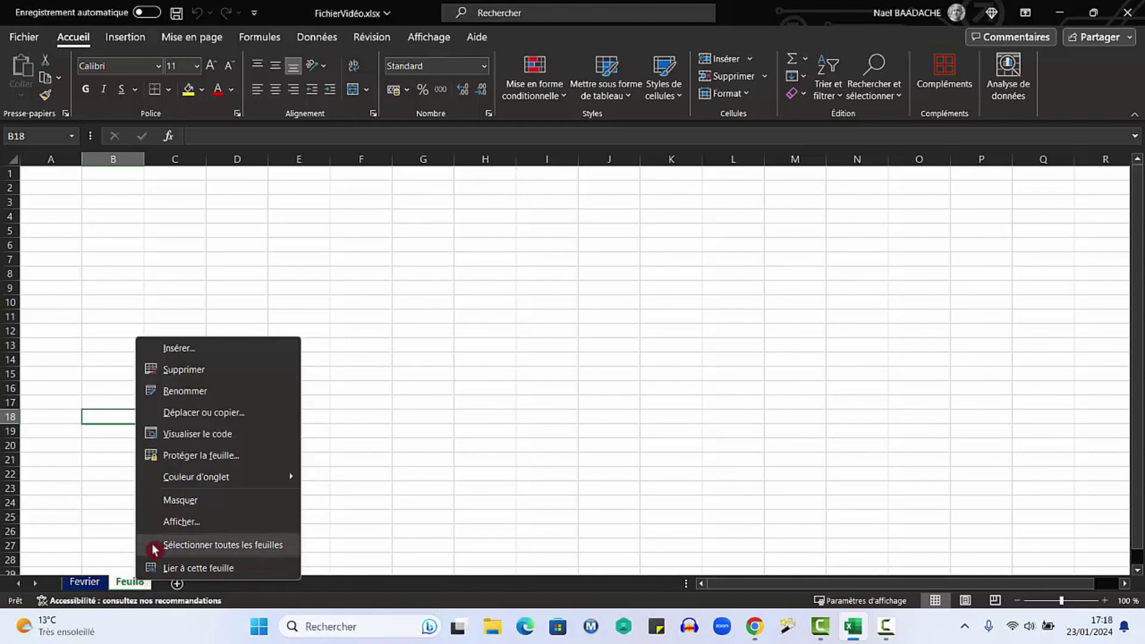
click(170, 522)
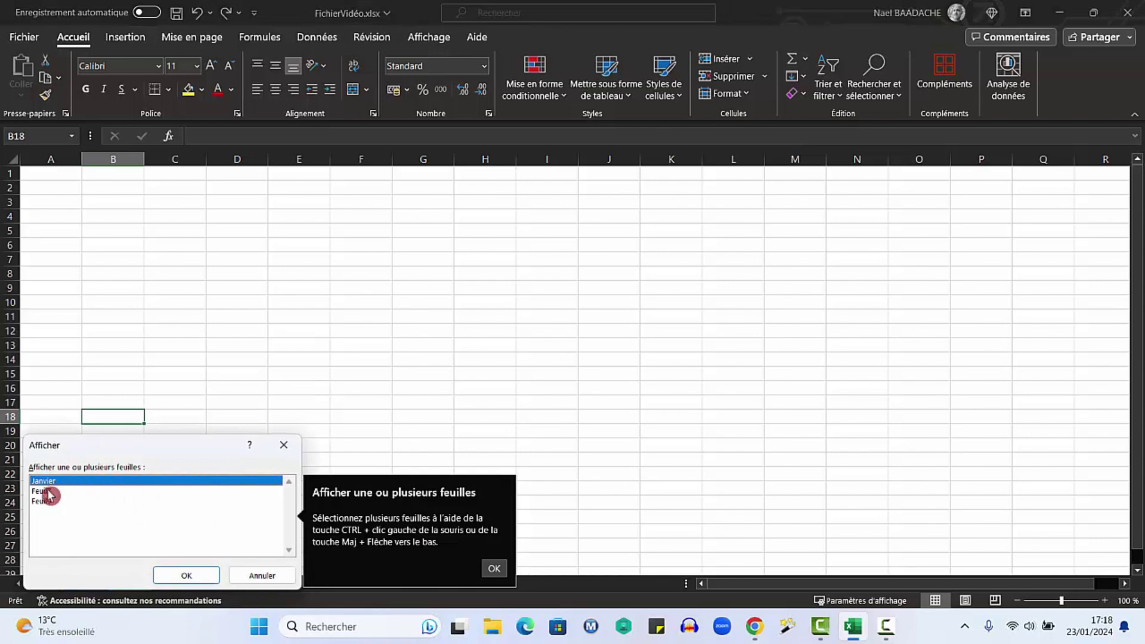
click(494, 568)
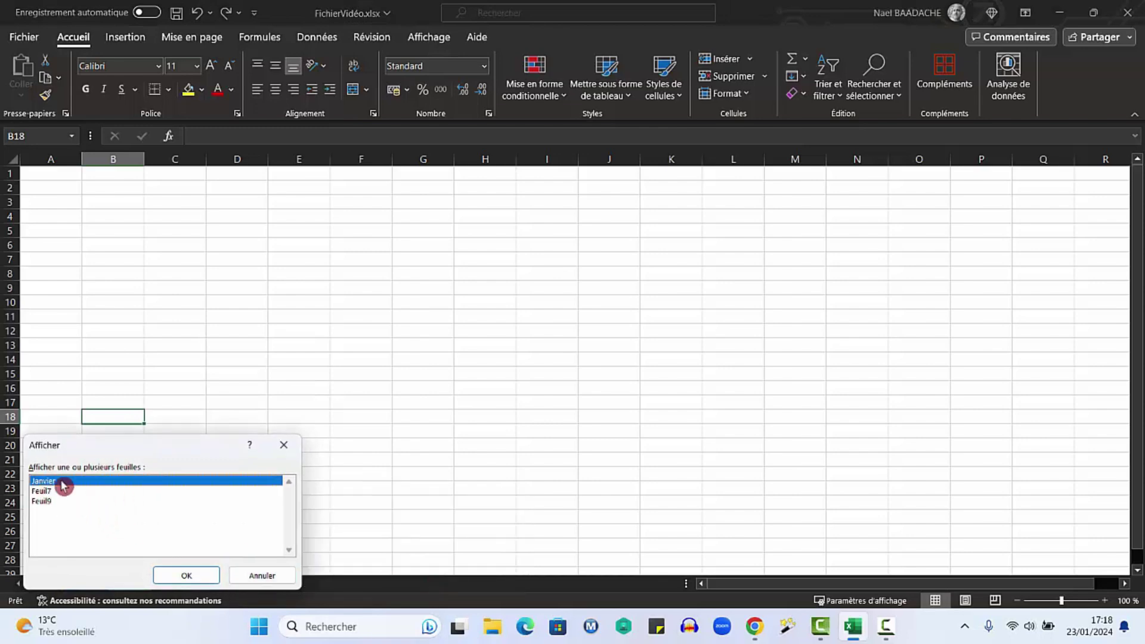
click(268, 576)
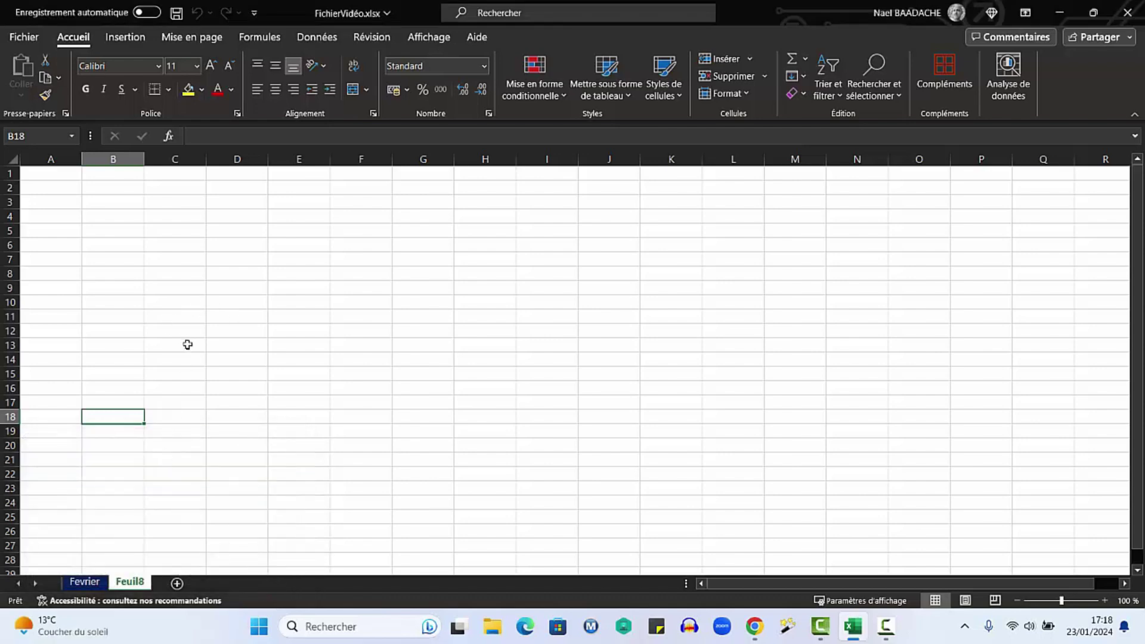
Lock the workbook structure via Révision > Protéger le classeur with a confirmed password.
click(382, 37)
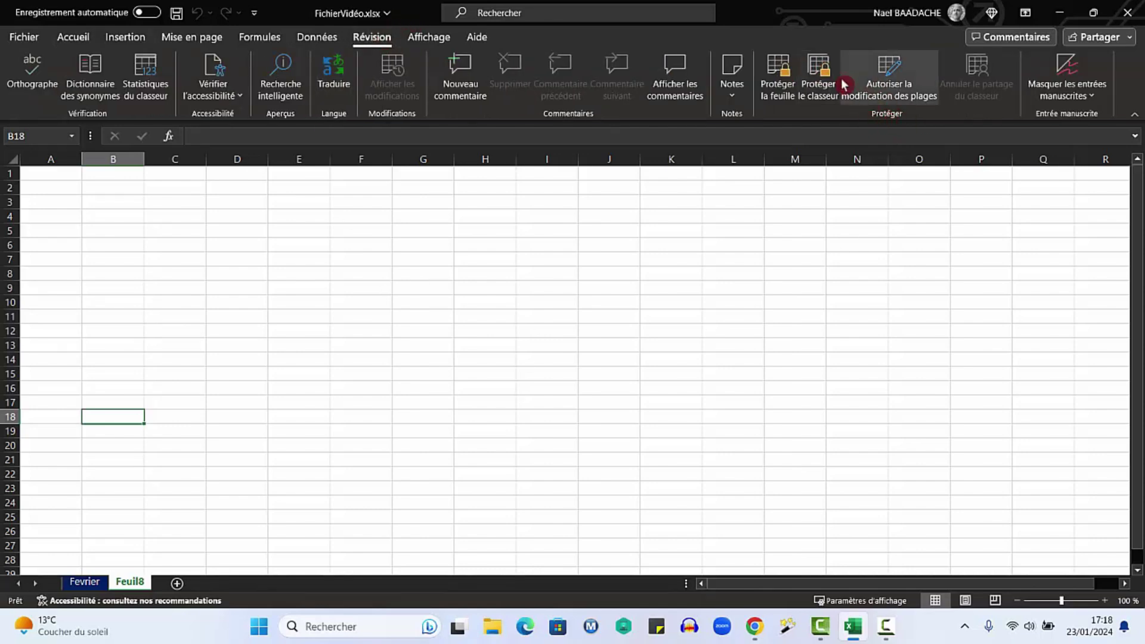
click(822, 71)
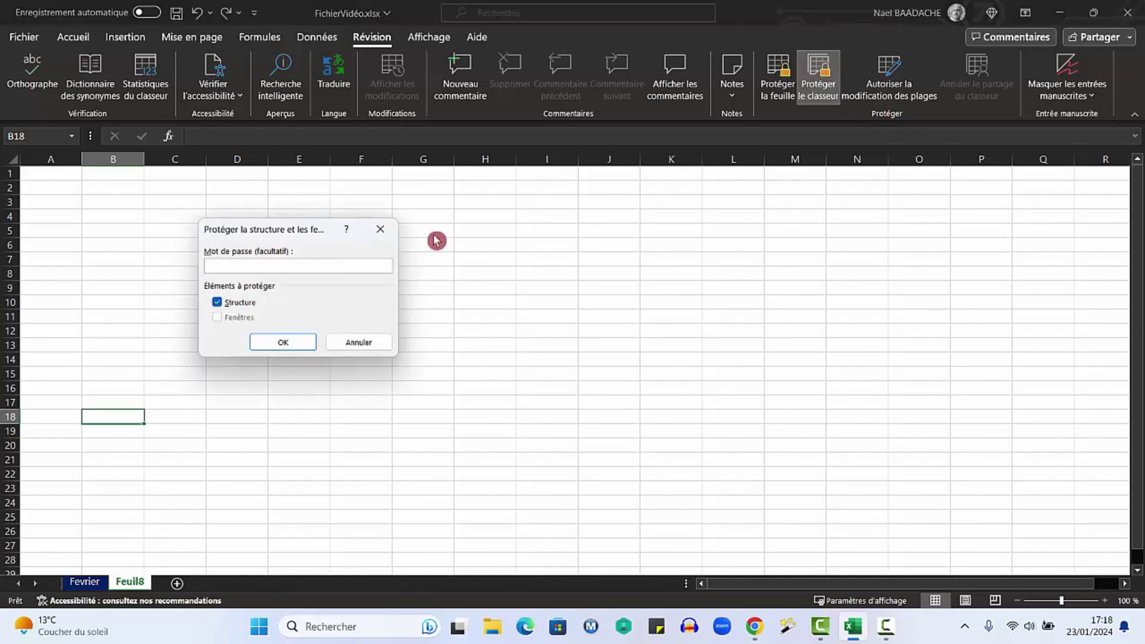
click(302, 350)
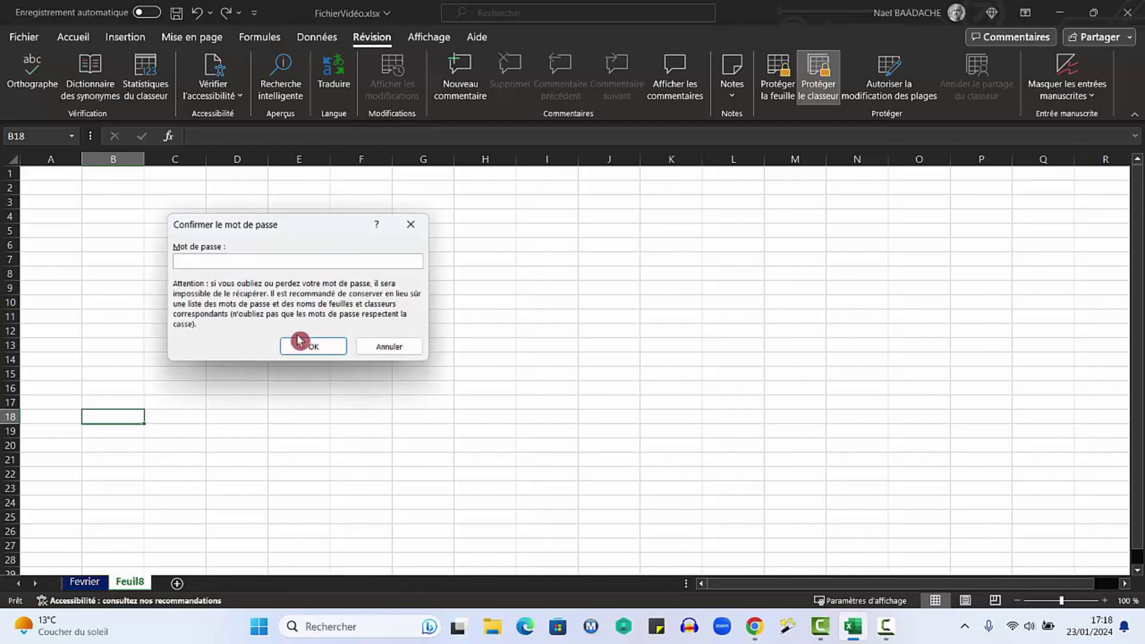
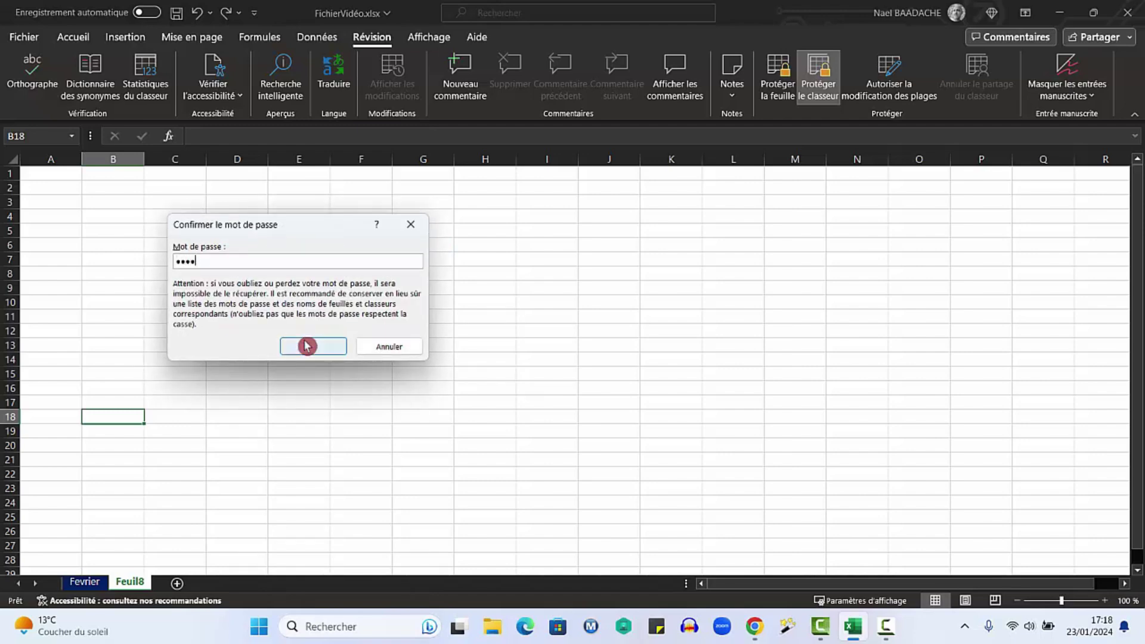
click(310, 348)
click(321, 354)
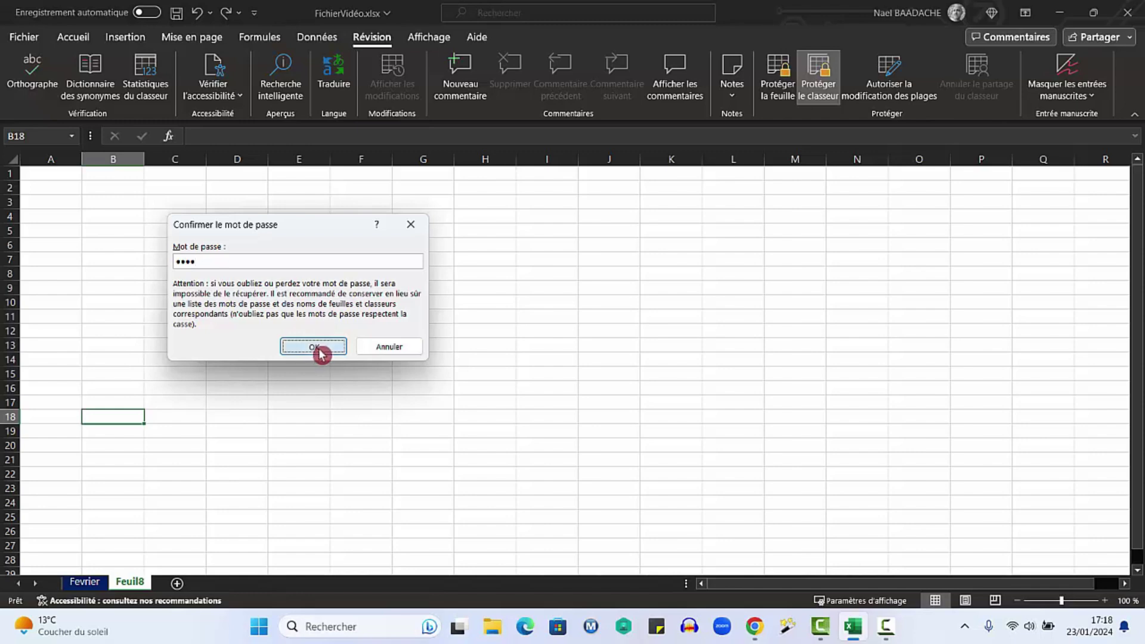
Check that Masquer/Afficher are greyed out on the Feuil8 tab, then unprotect the workbook with its password.
right_click(132, 583)
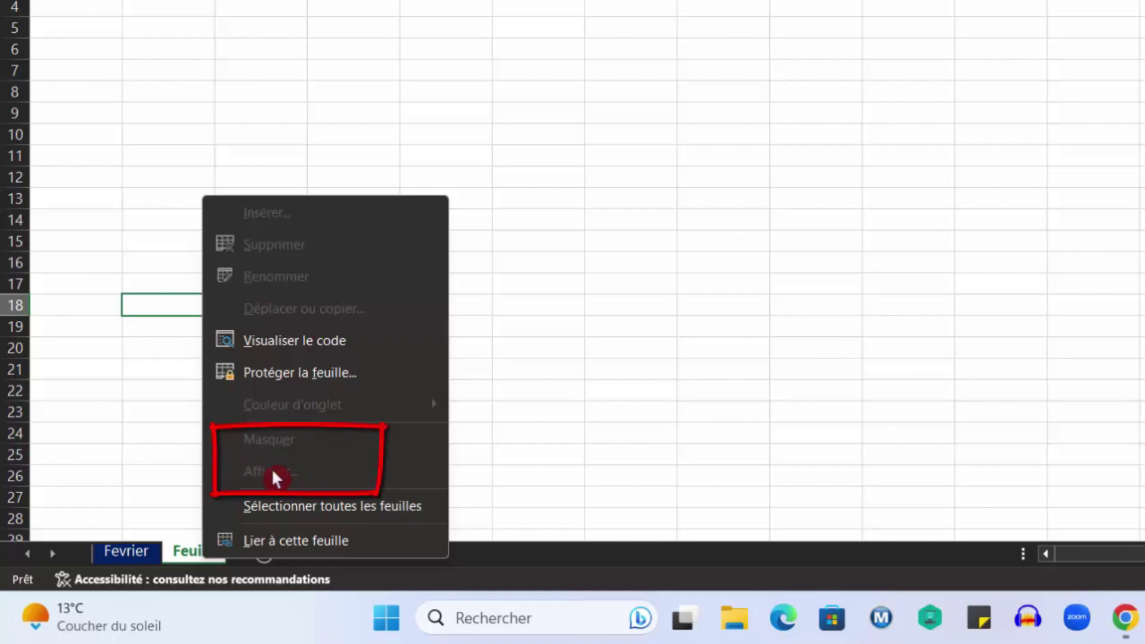
click(468, 102)
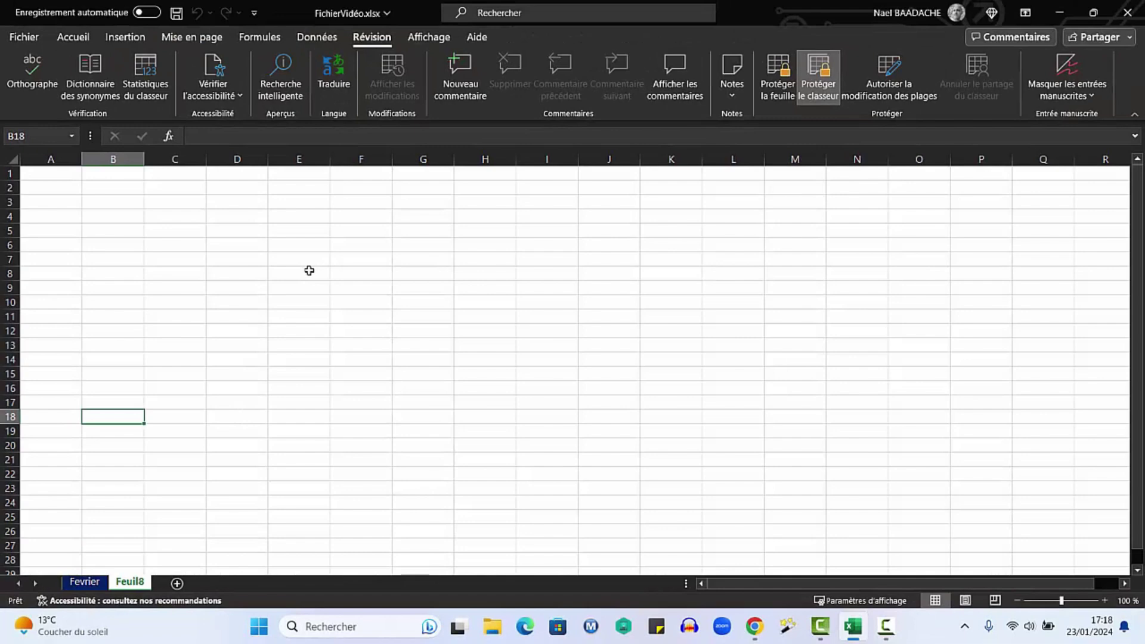
click(810, 88)
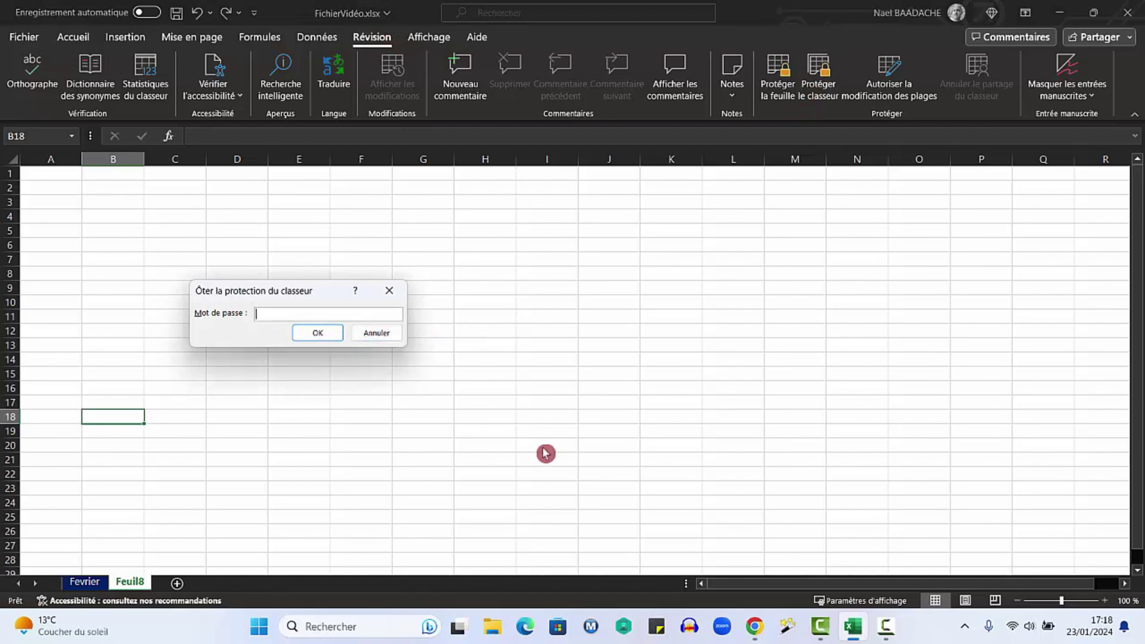
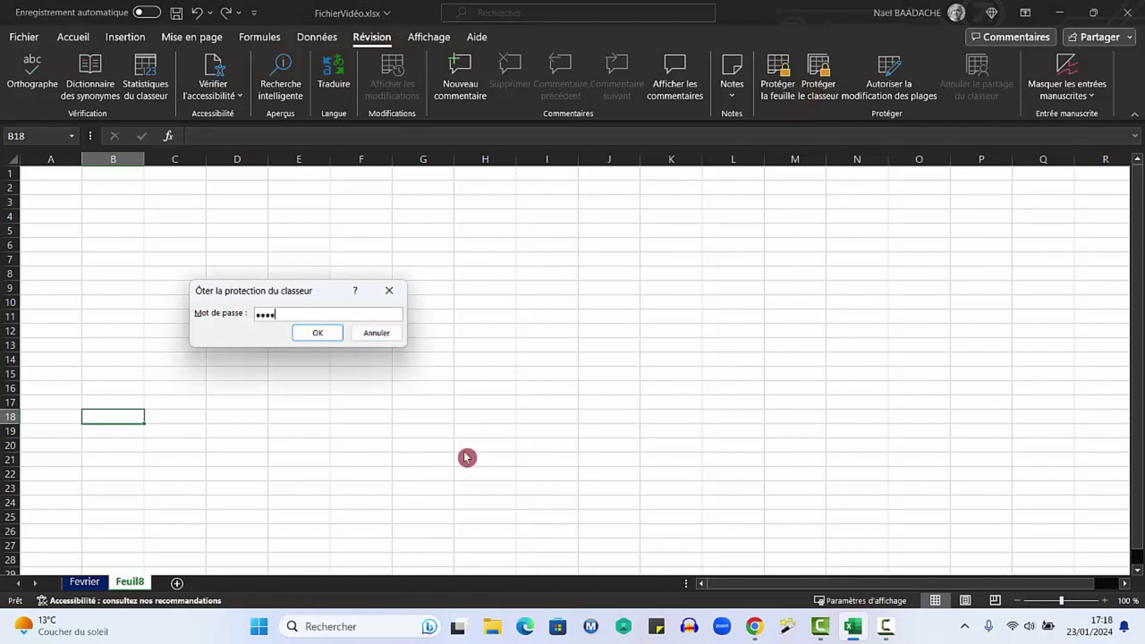
click(335, 340)
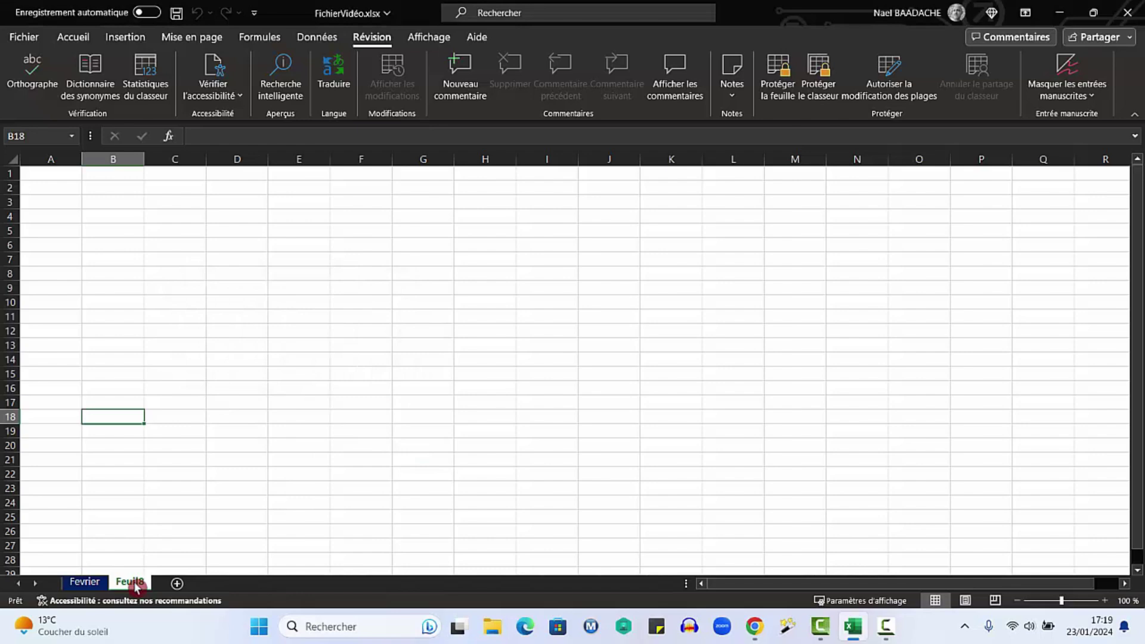
Use Afficher to unhide Janvier, Feuil7 and Feuil9 together.
right_click(136, 588)
click(182, 522)
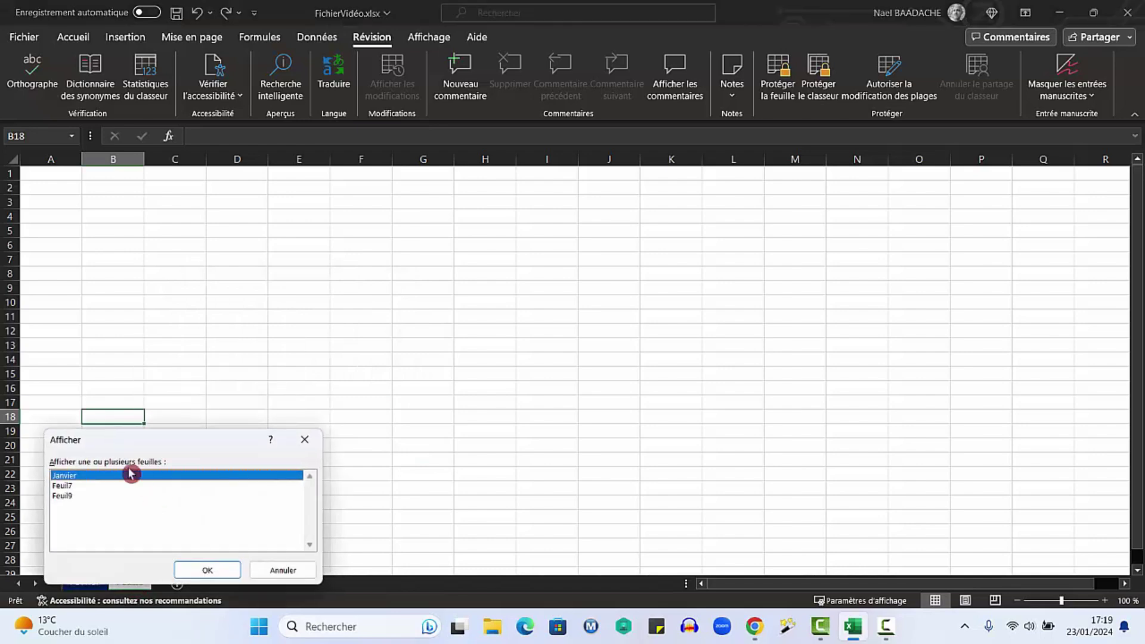
shift+click(81, 486)
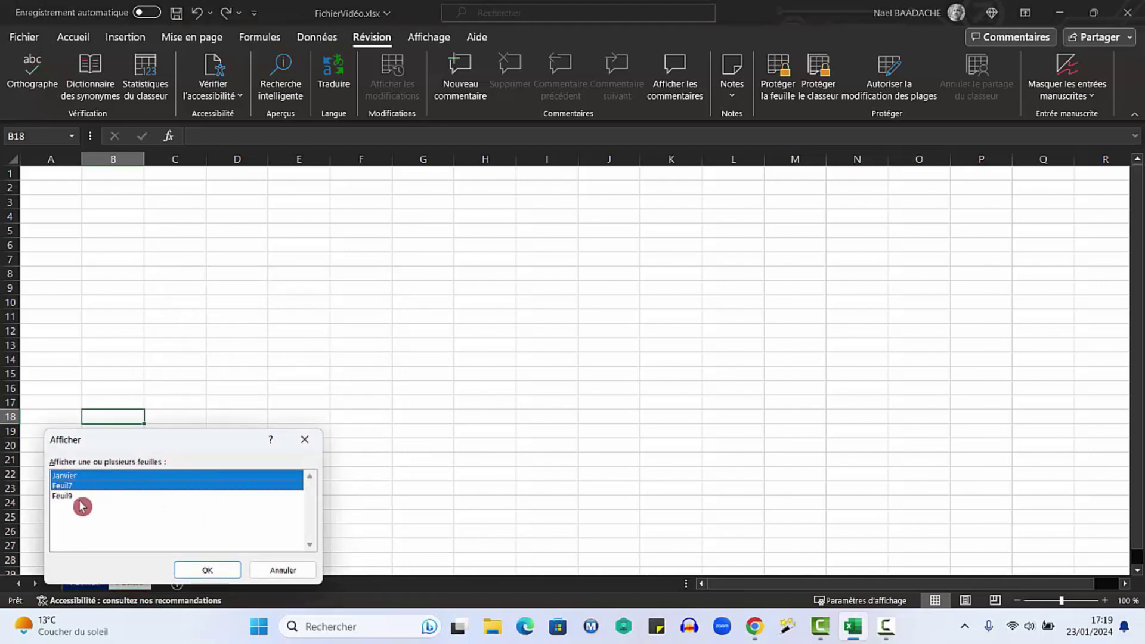
shift+click(78, 495)
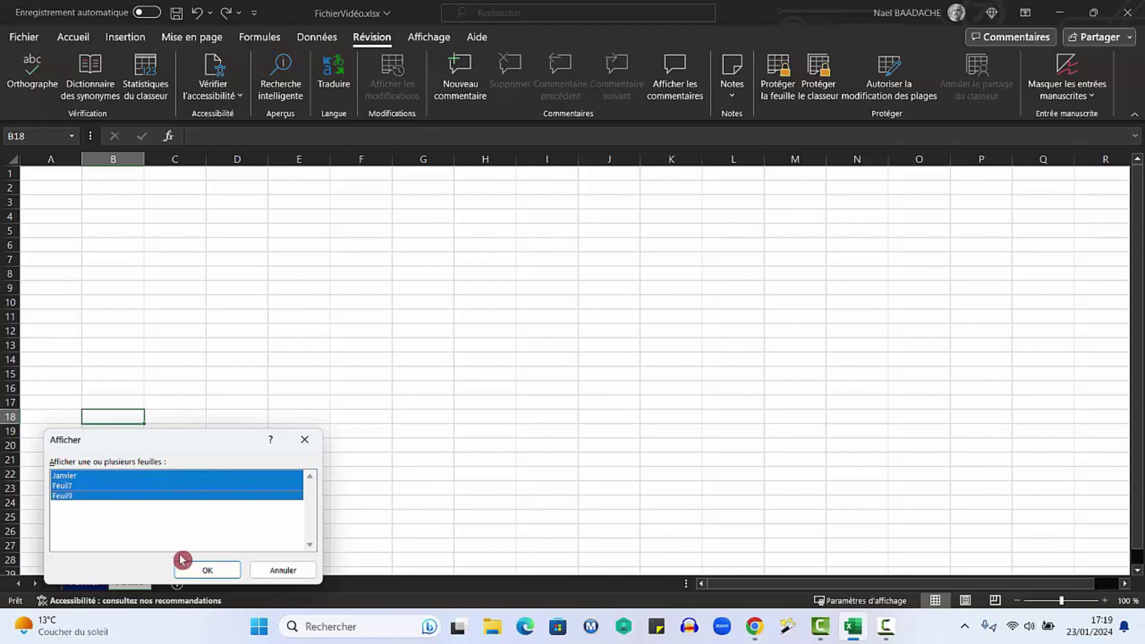
click(212, 575)
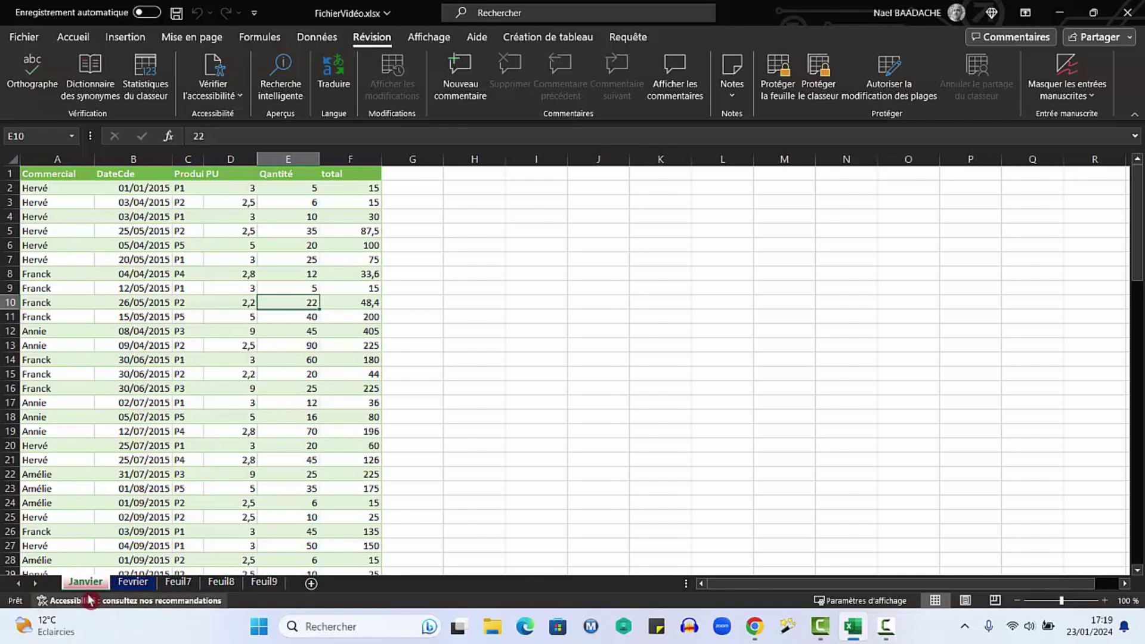
Rename the Feuil7 sheet to Mars.
click(134, 583)
click(179, 581)
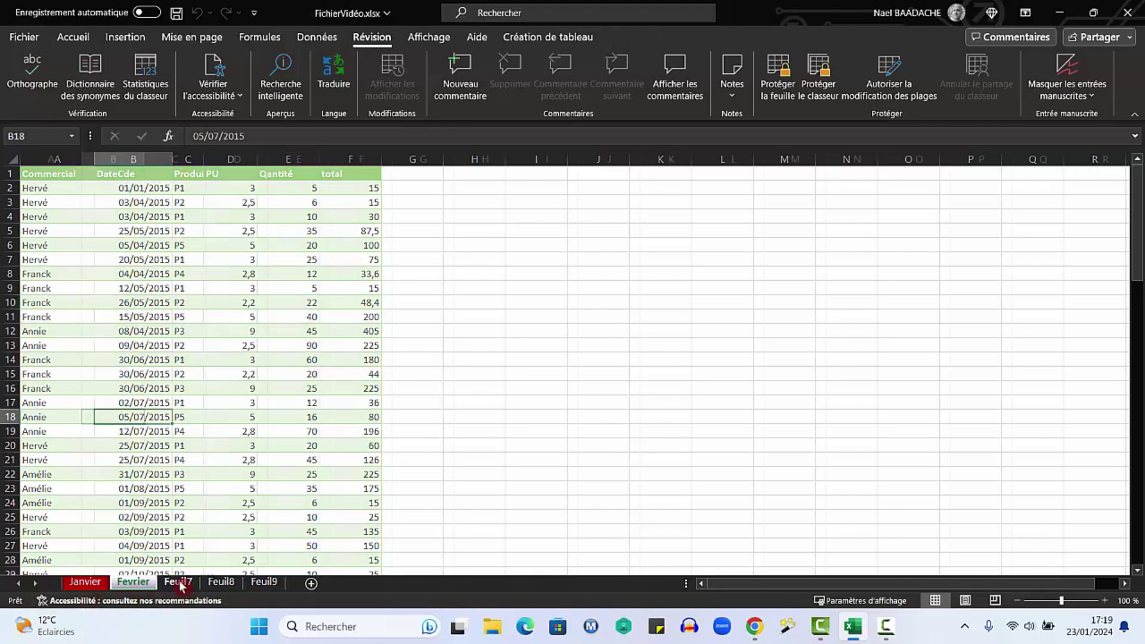
double_click(179, 582)
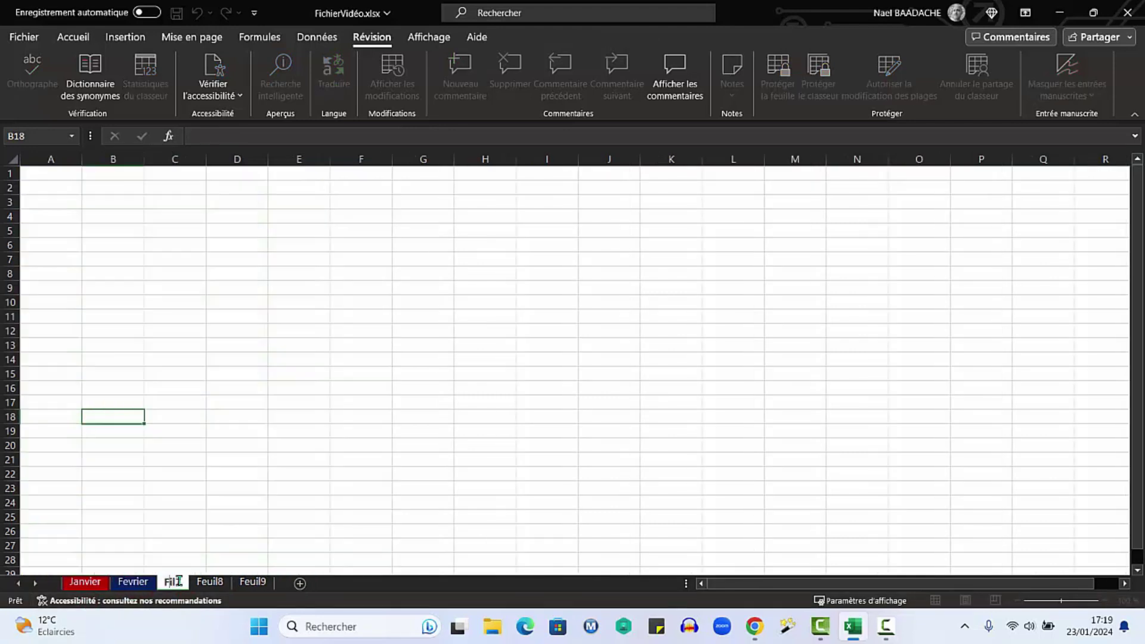
key(BackSpace)
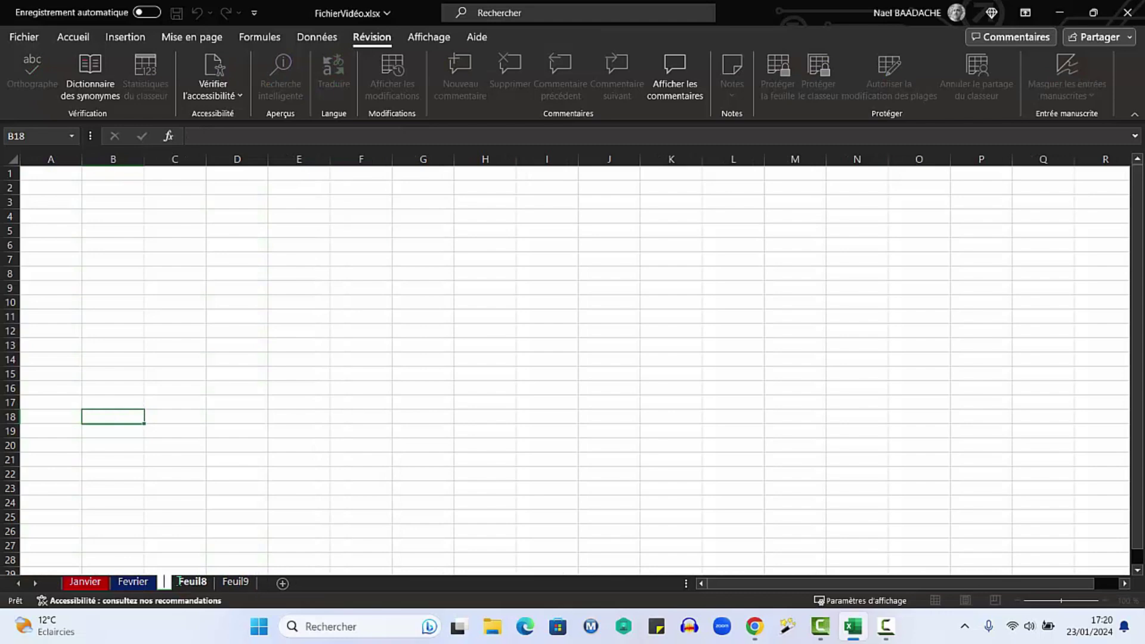
text(Mars)
key(Return)
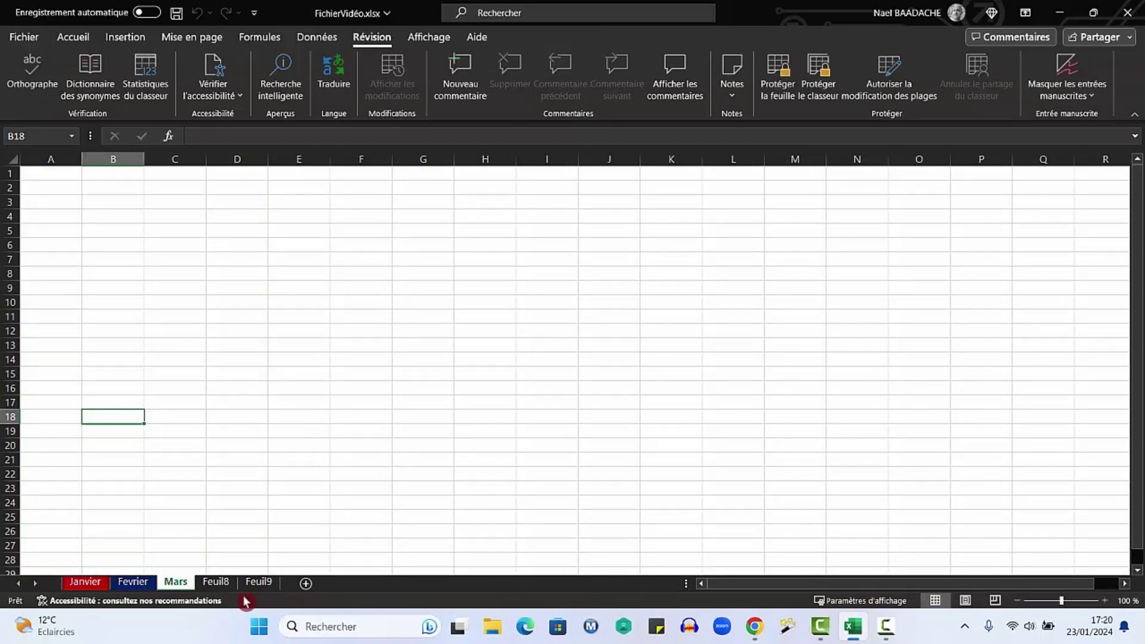
Delete the sheets Feuil8 and Feuil9 together.
click(220, 583)
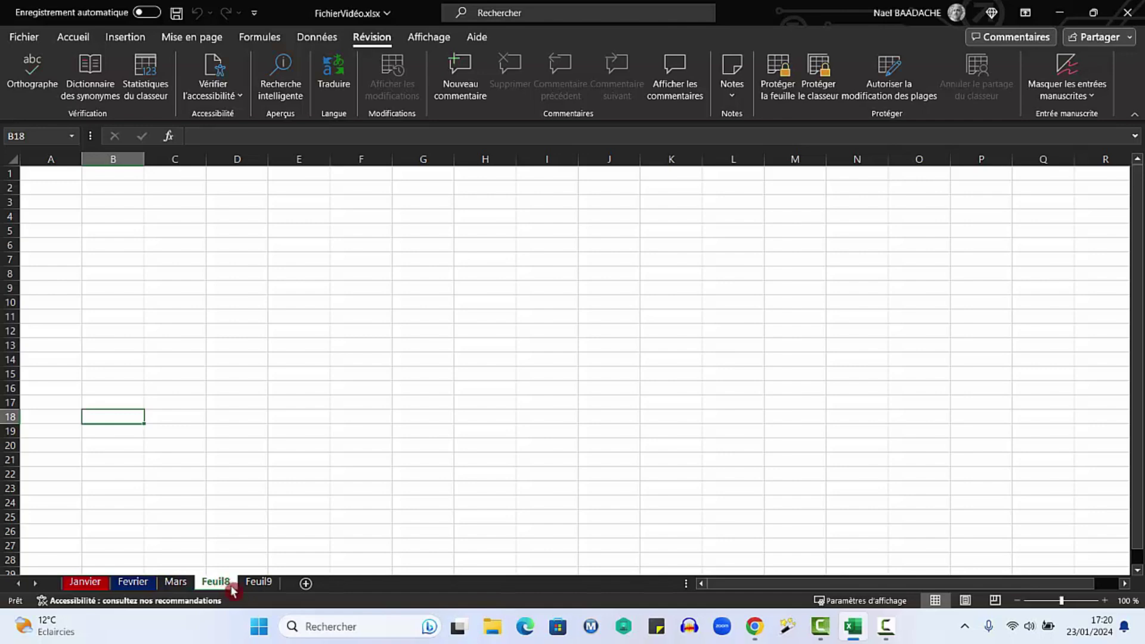
ctrl+click(260, 583)
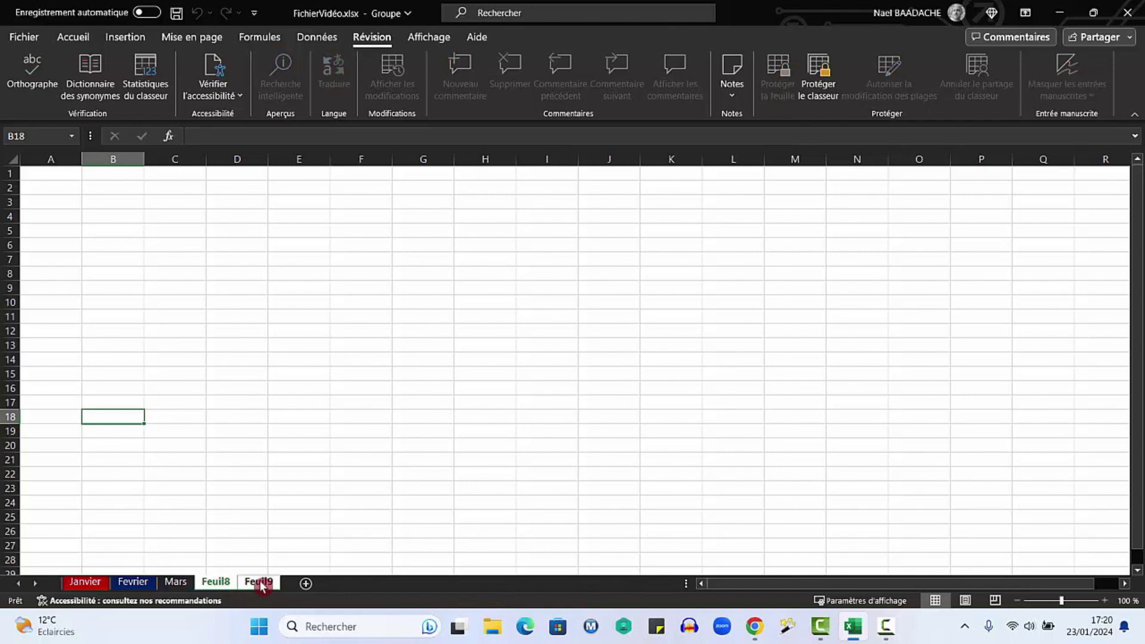
right_click(261, 585)
click(304, 368)
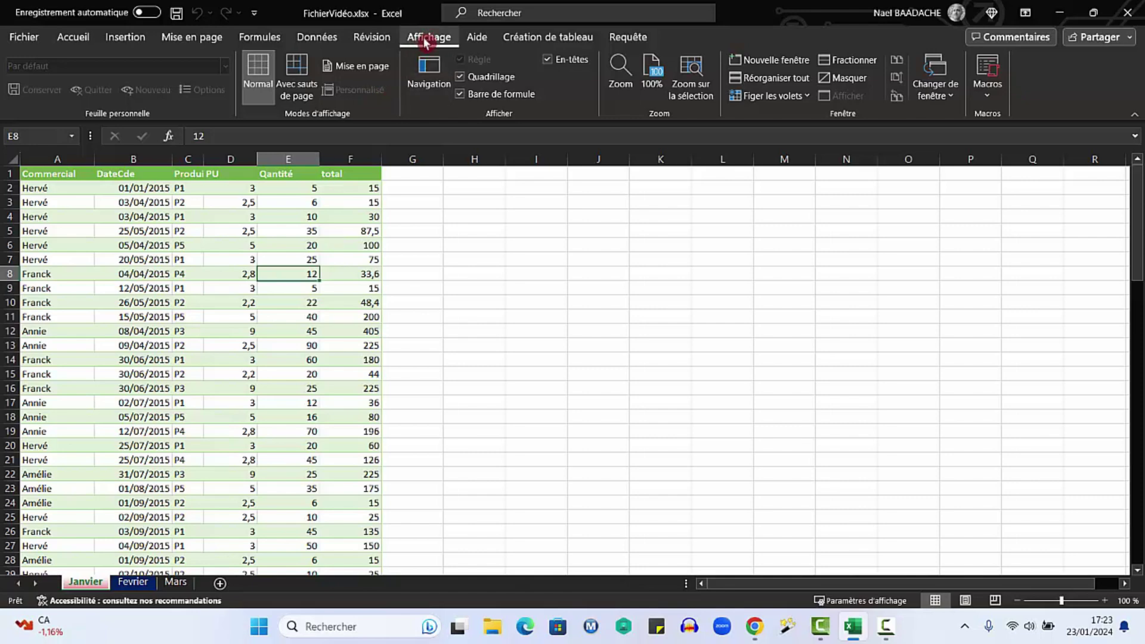
Open two new windows of FichierVidéo.xlsx with Nouvelle fenêtre.
click(770, 61)
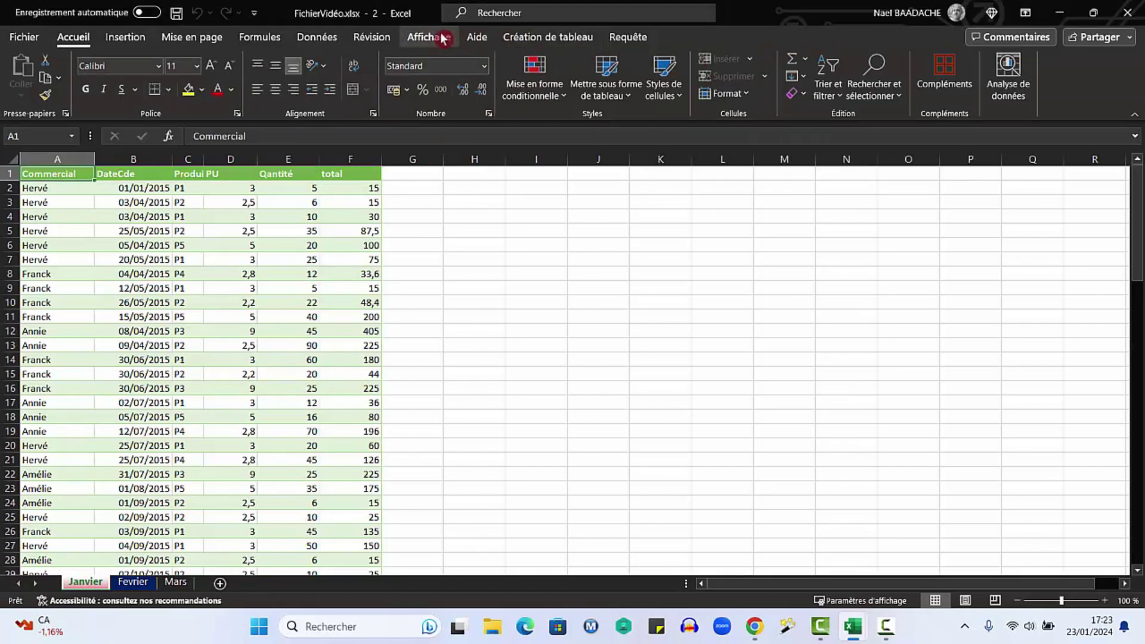
click(429, 37)
click(789, 61)
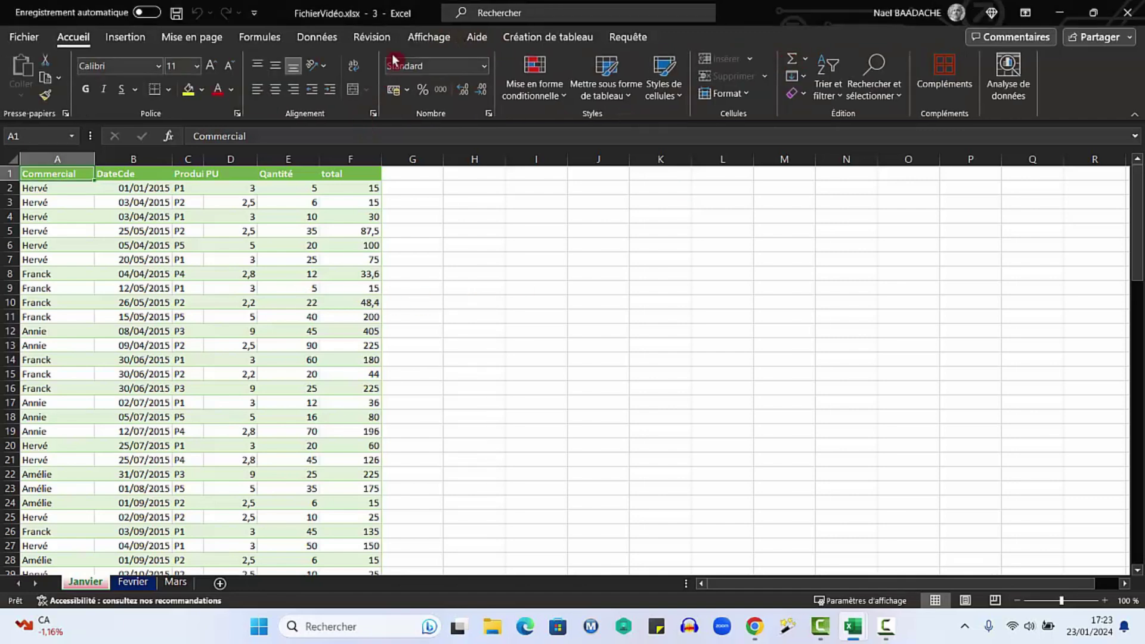
Start Côte à côte and move the window-choice dialog up and left.
click(424, 40)
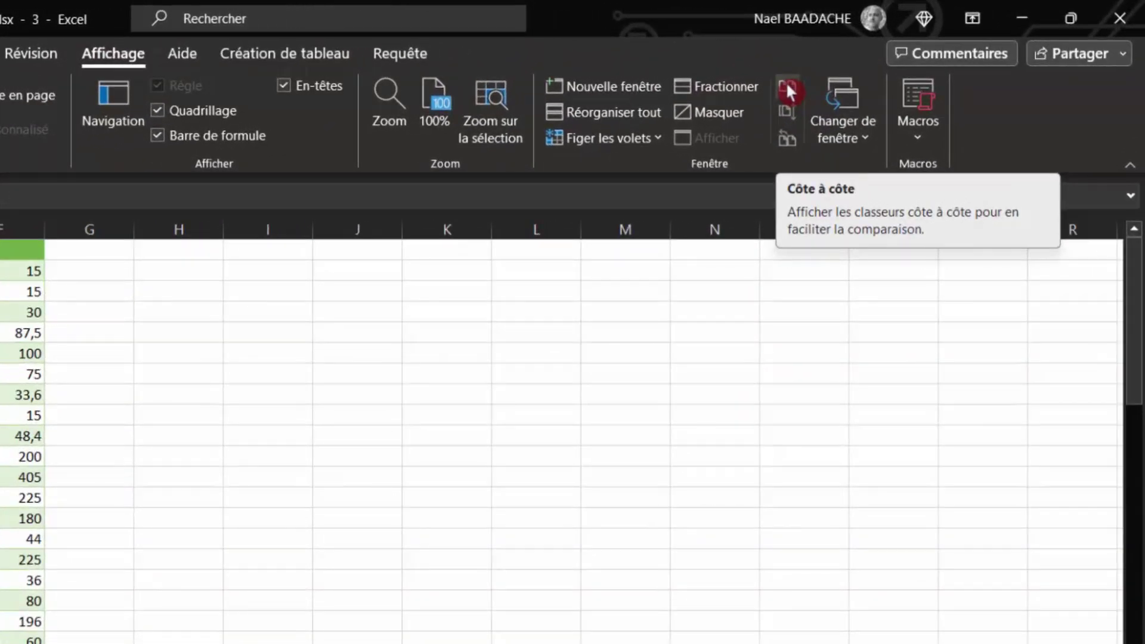
click(787, 87)
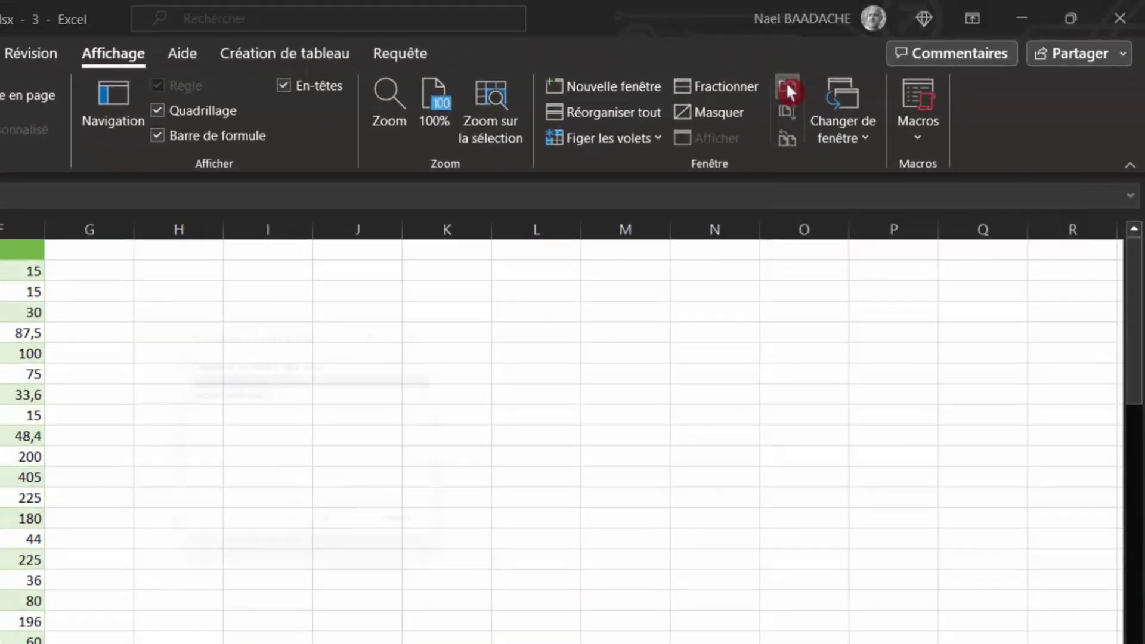
drag(310, 334, 269, 283)
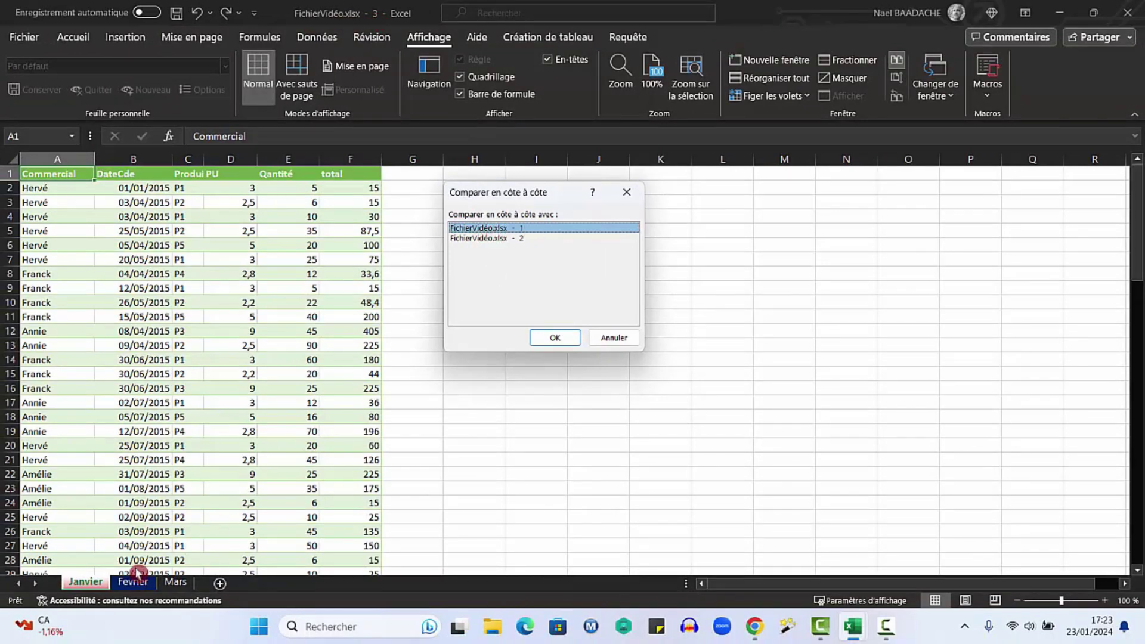
Confirm the side-by-side comparison and test synchronized scrolling from the left window.
click(553, 339)
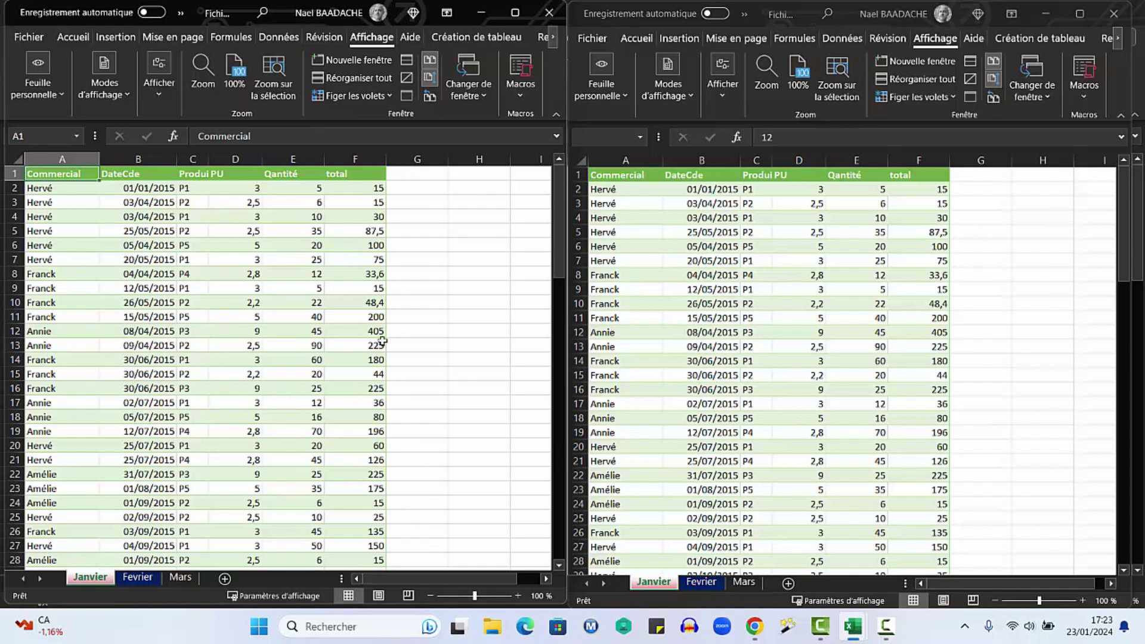
click(382, 343)
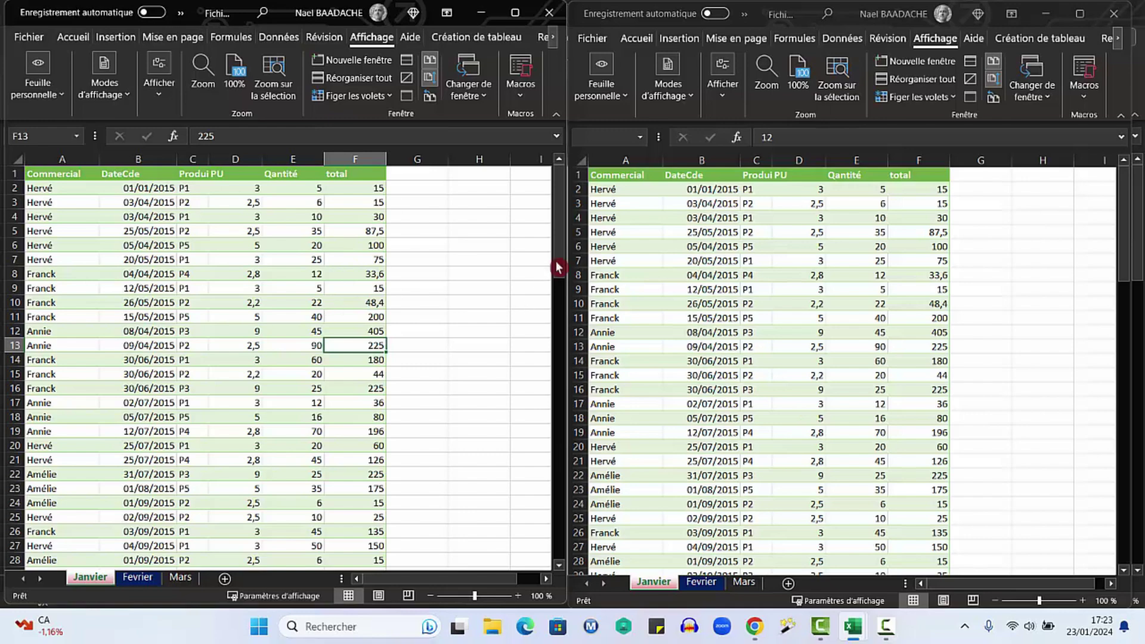
mouse_move(559, 268)
mouse_down()
mouse_move(554, 365)
mouse_move(555, 251)
mouse_move(559, 280)
mouse_up()
click(335, 230)
scroll(334, 230, down, 1)
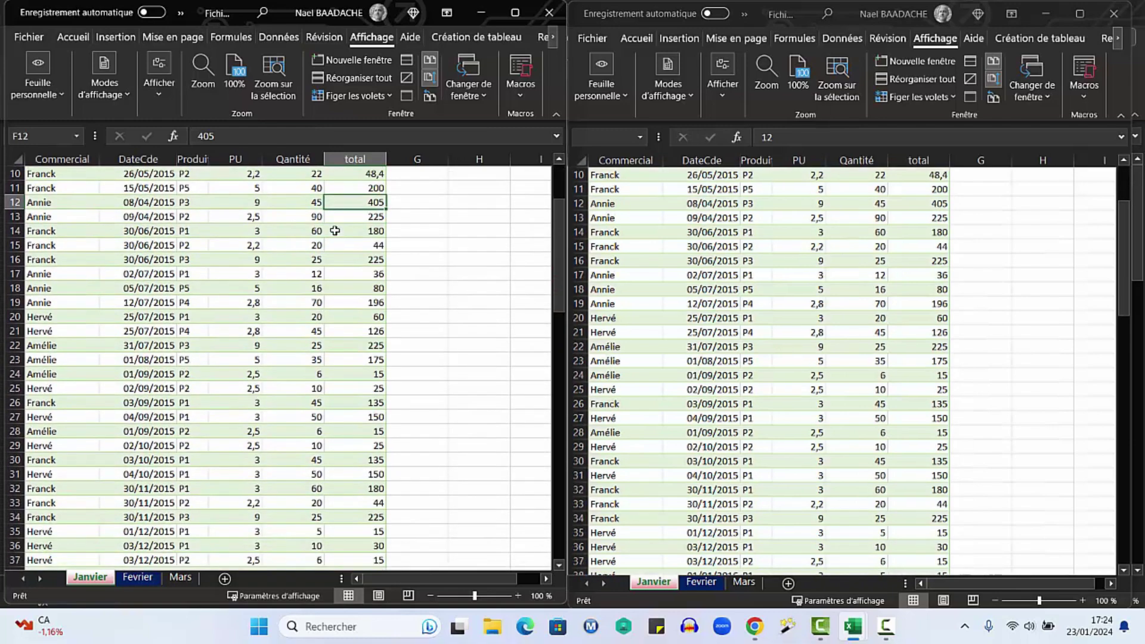
scroll(335, 230, up, 3)
click(225, 275)
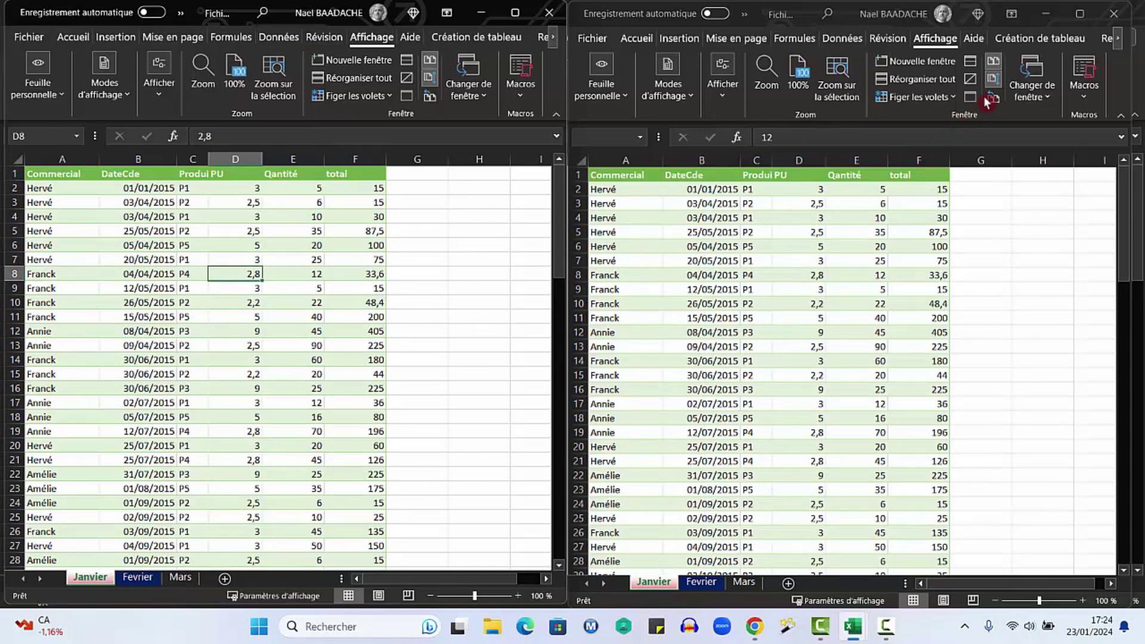
Turn off Défilement synchrone and scroll the right window independently.
click(920, 48)
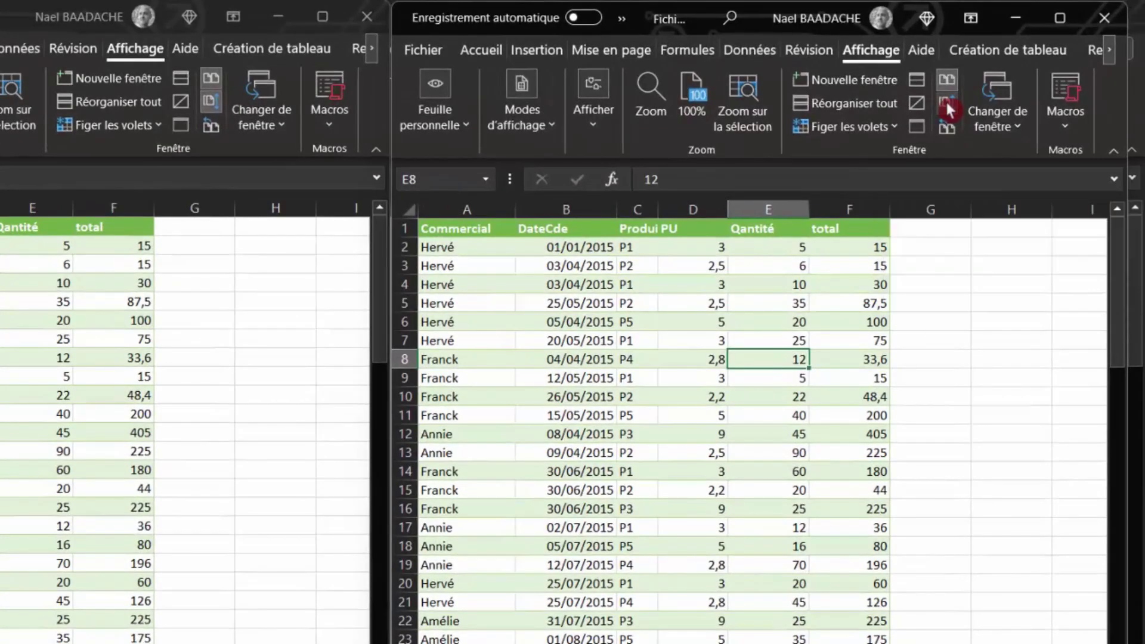
click(949, 110)
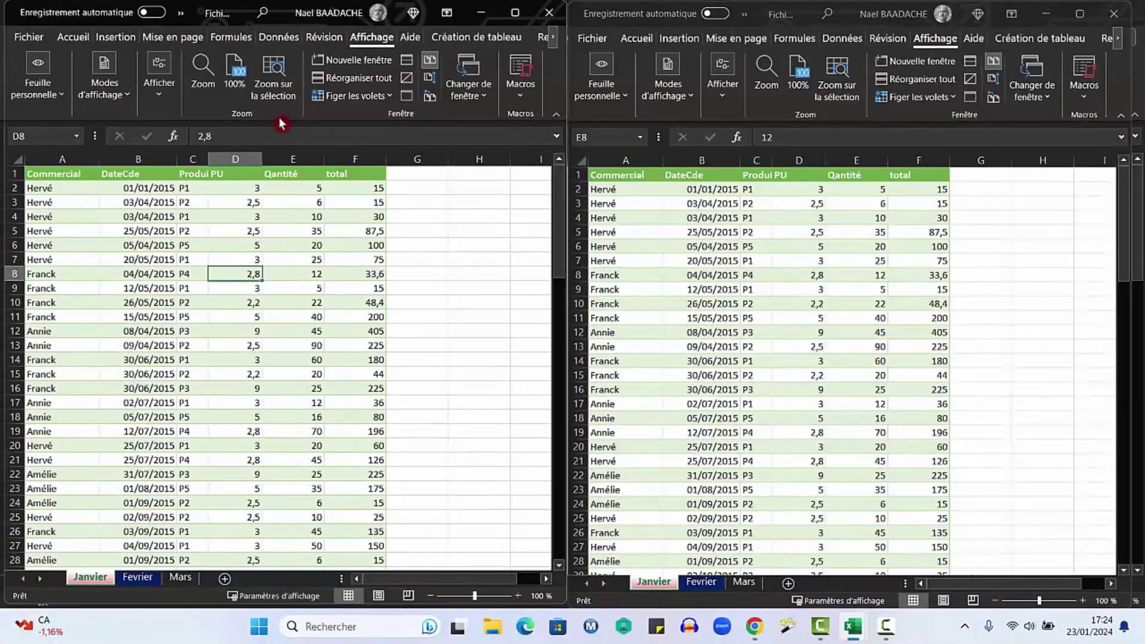
scroll(278, 230, down, 2)
scroll(278, 233, up, 2)
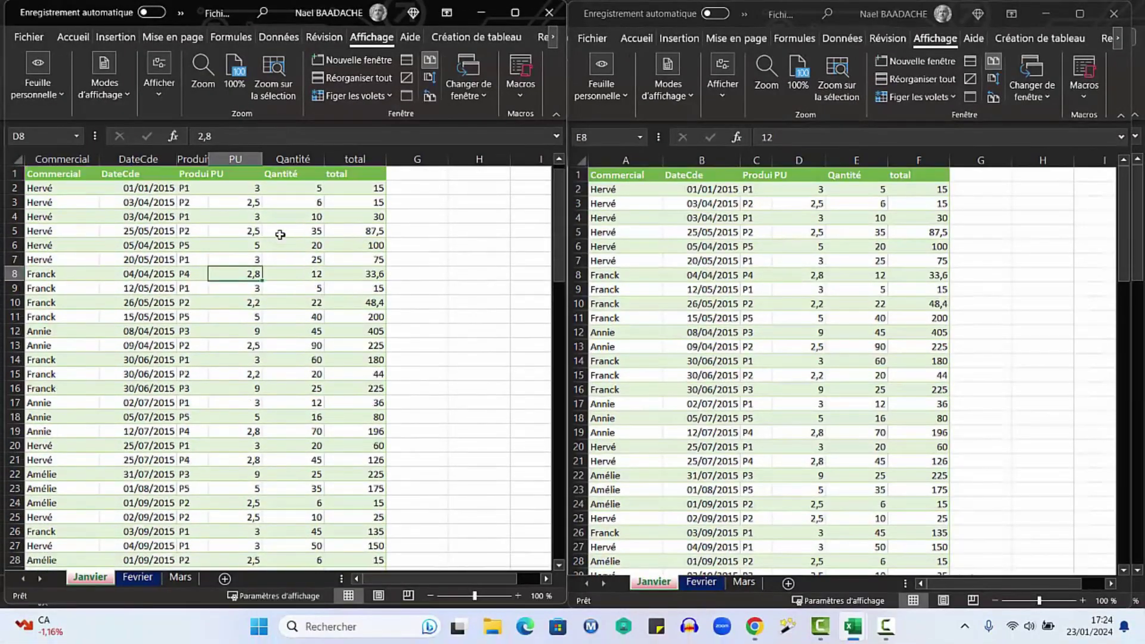
scroll(280, 236, down, 1)
scroll(279, 235, up, 1)
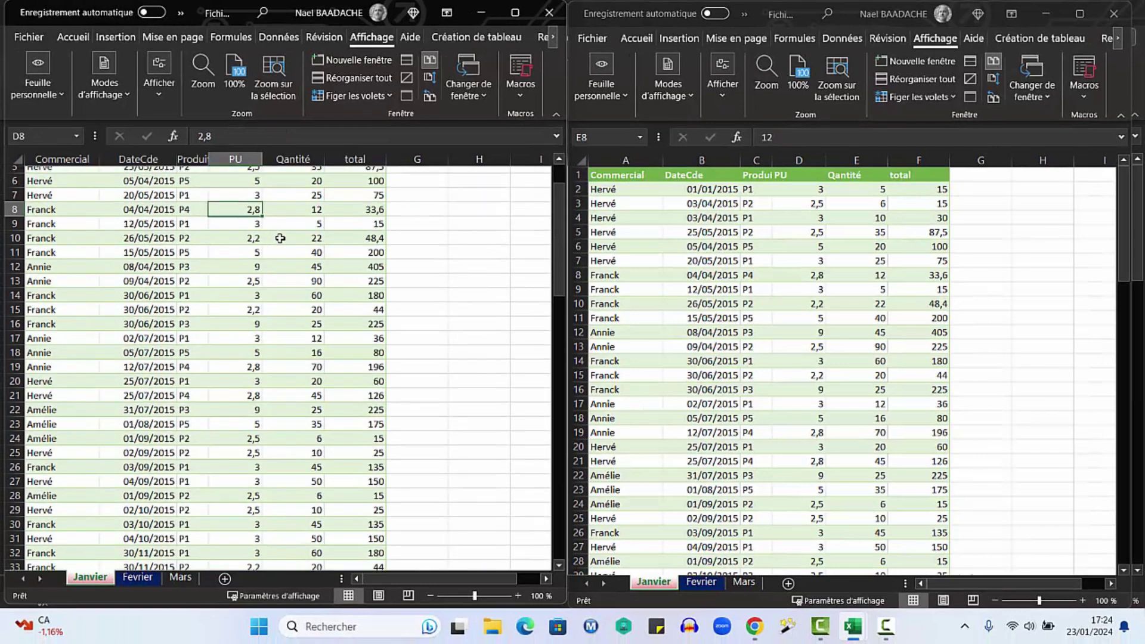
scroll(280, 235, up, 1)
Re-enable Défilement synchrone, test scrolling, then maximise the left window.
click(802, 291)
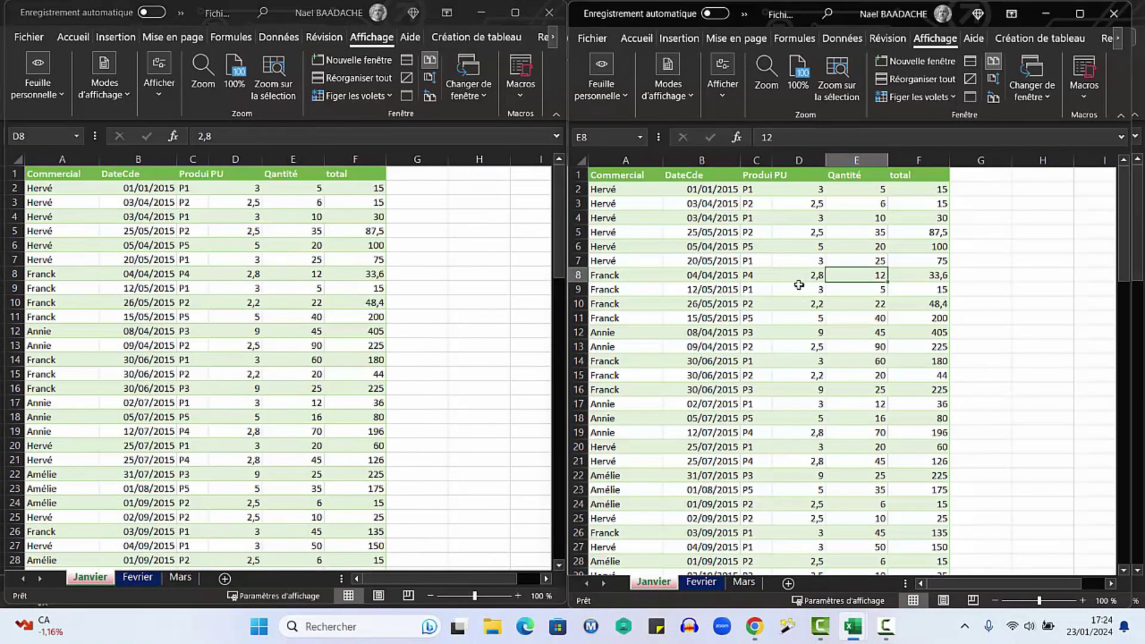
click(996, 82)
click(774, 357)
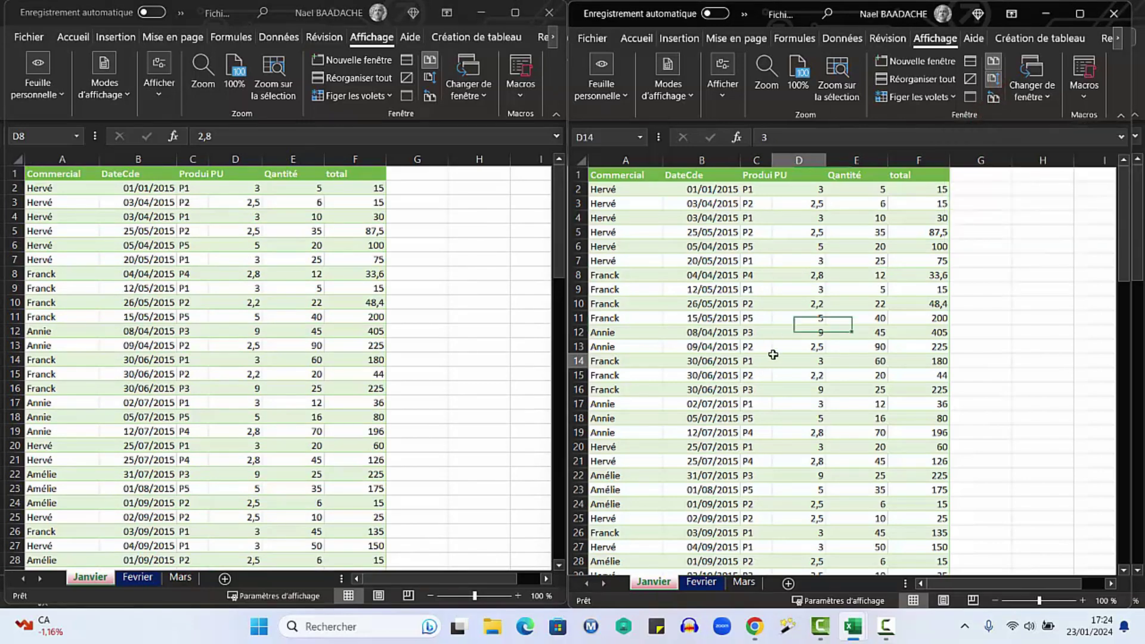
scroll(774, 357, down, 2)
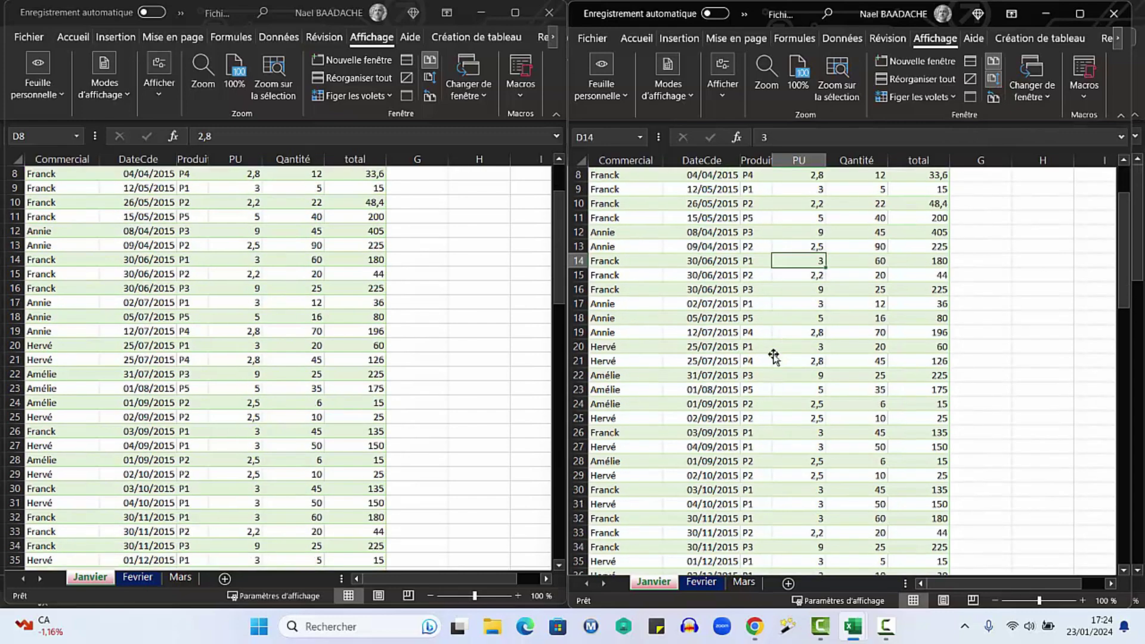
scroll(773, 355, up, 2)
scroll(772, 356, down, 3)
scroll(772, 357, up, 1)
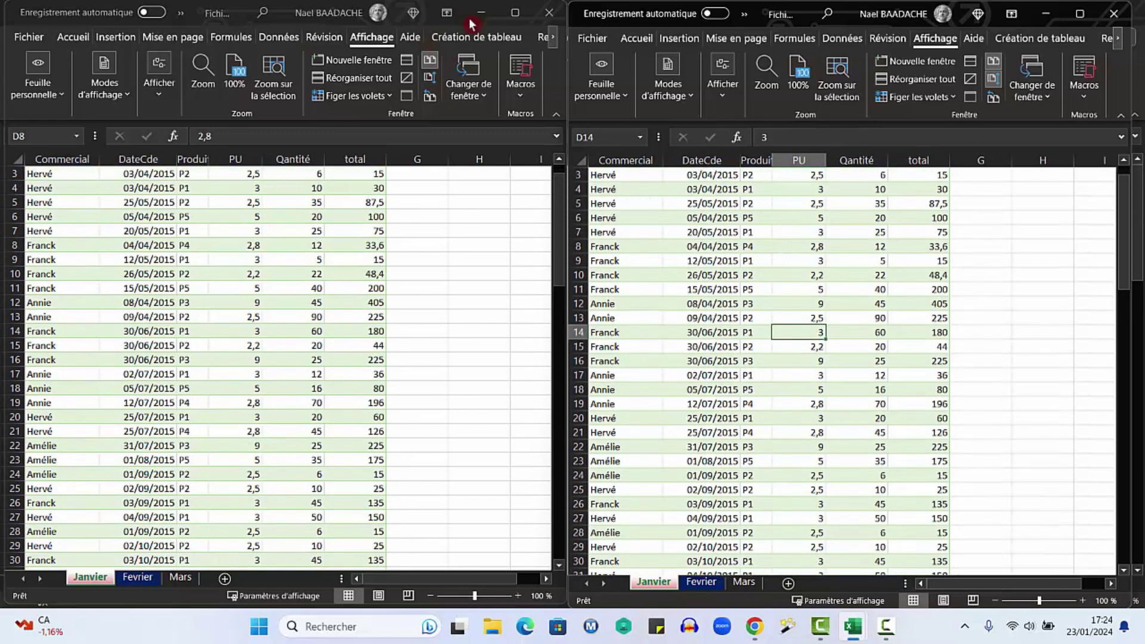
click(515, 14)
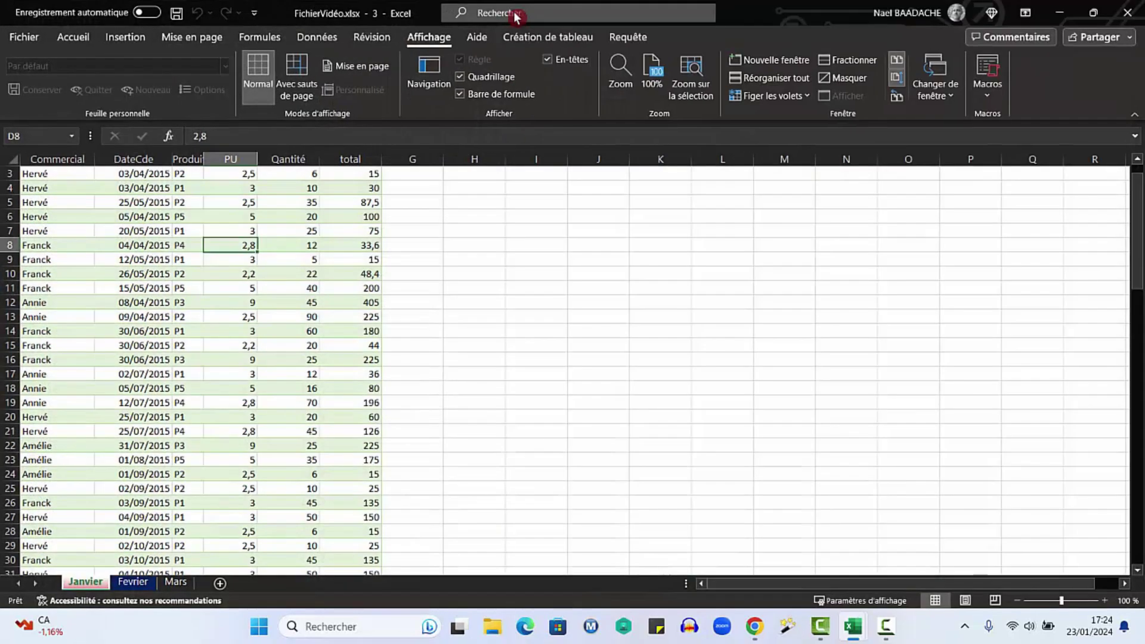
click(236, 218)
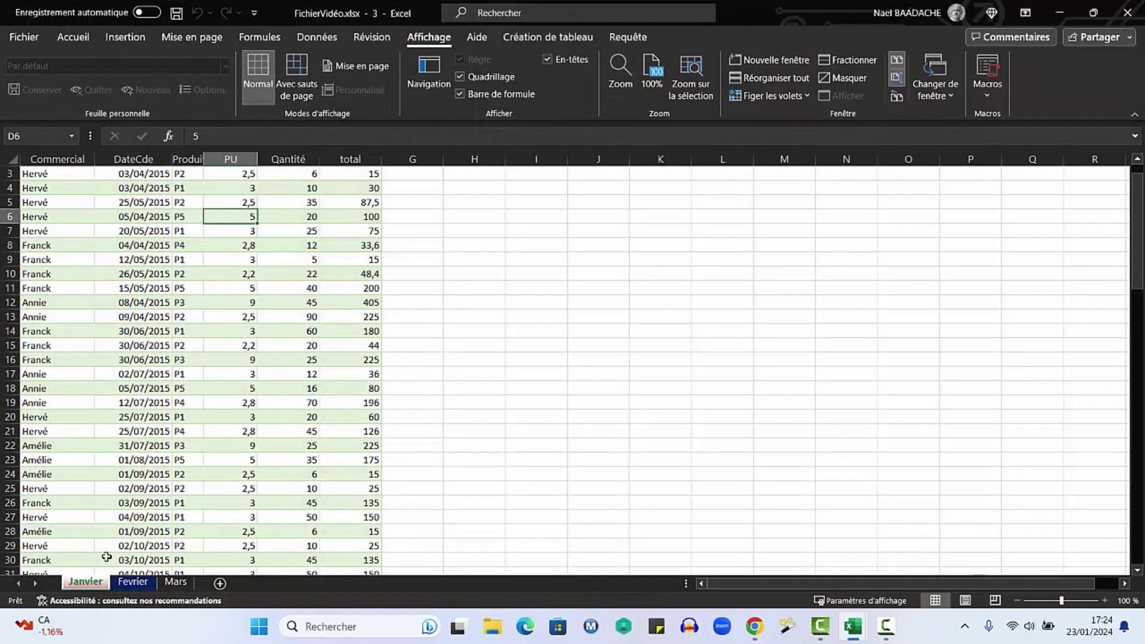
click(173, 276)
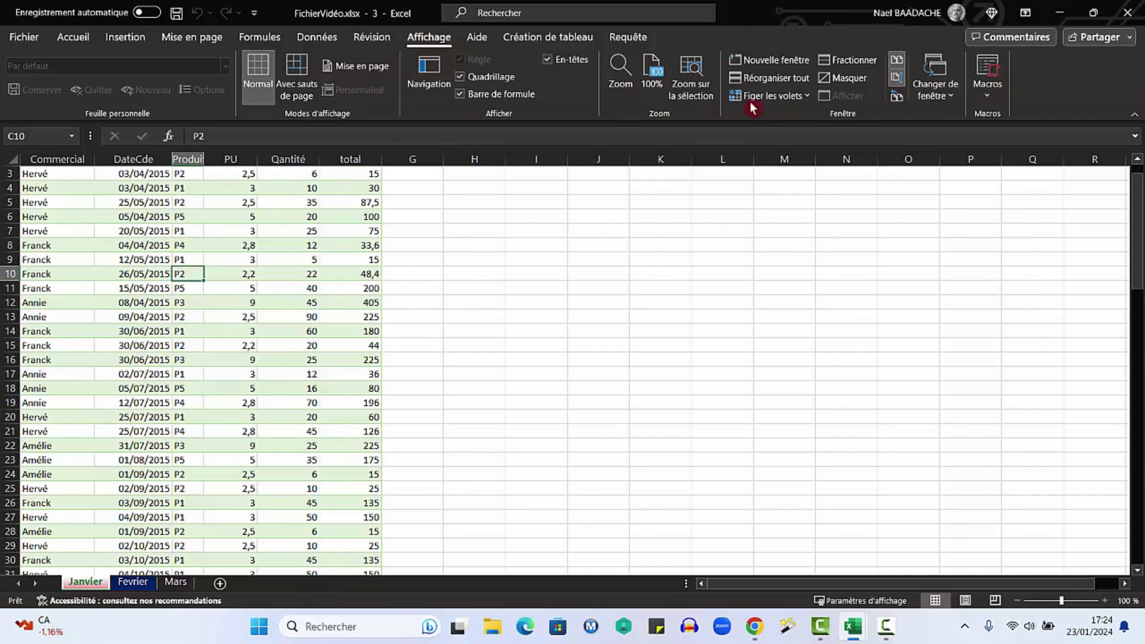
Arrange all three workbook windows with Réorganiser tout in the Mosaïque layout.
click(762, 81)
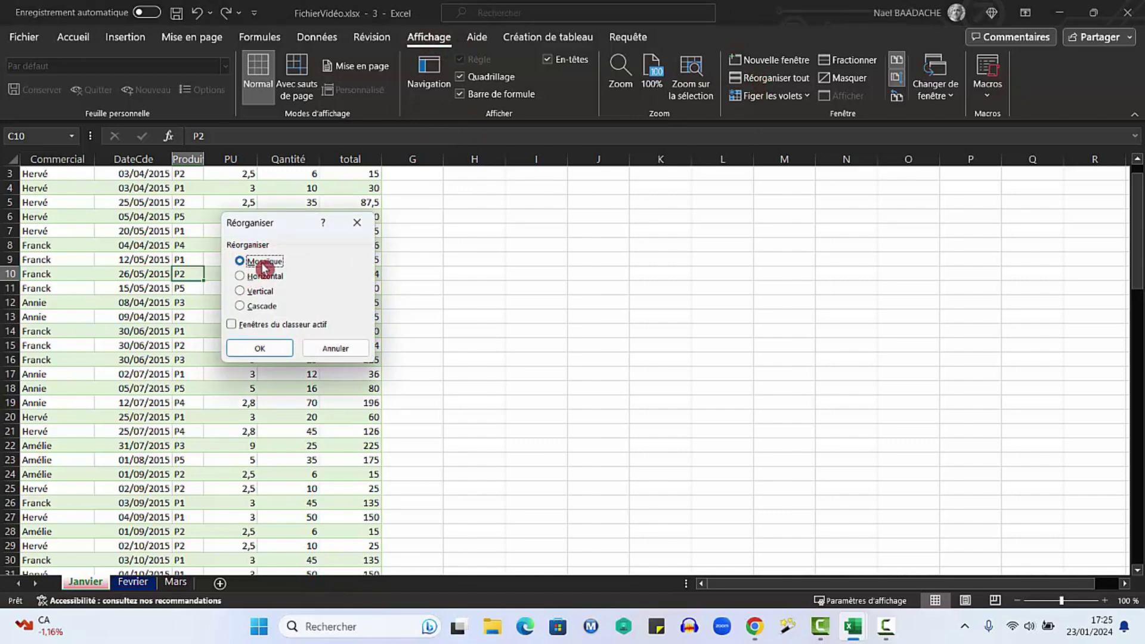
click(267, 349)
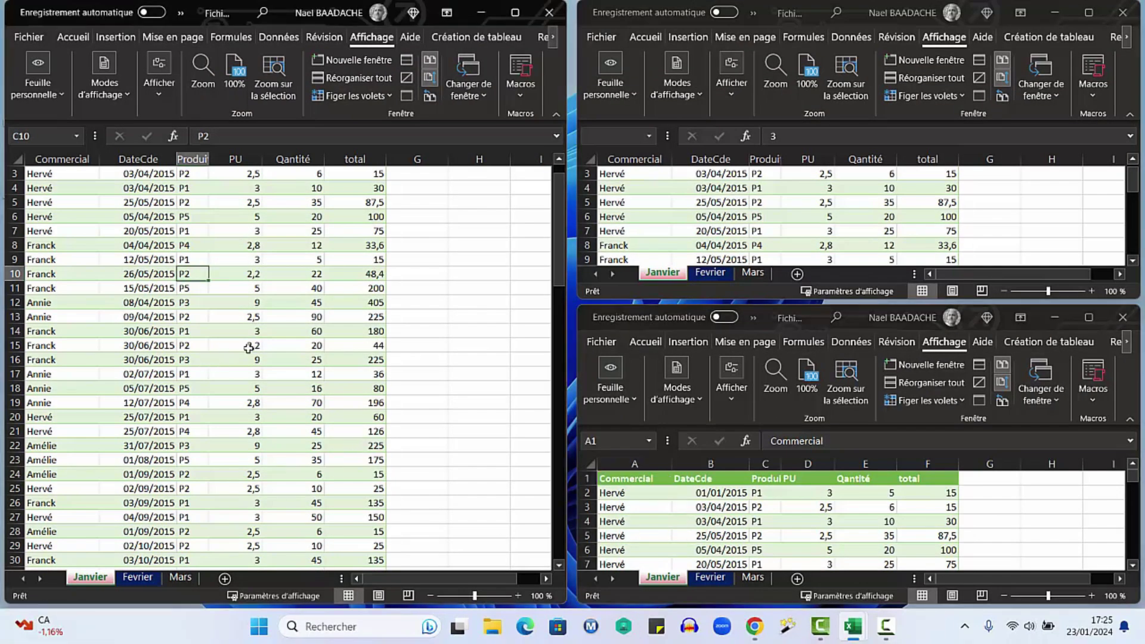
scroll(248, 349, down, 2)
scroll(248, 349, up, 3)
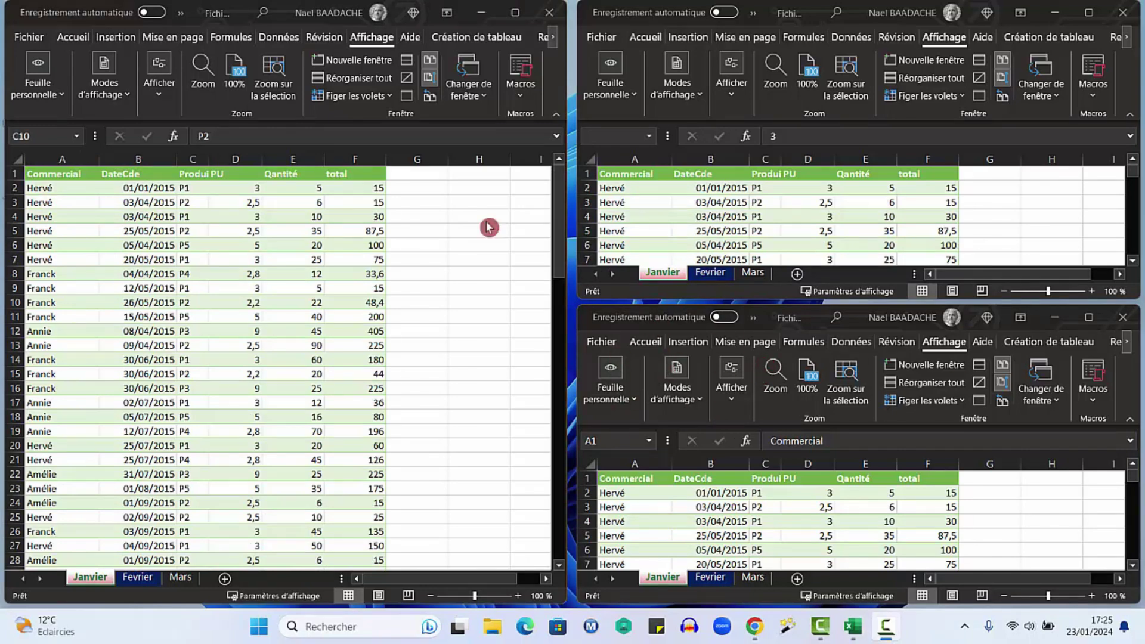
Collapse the ribbon in the left, top-right and bottom-right windows.
click(558, 119)
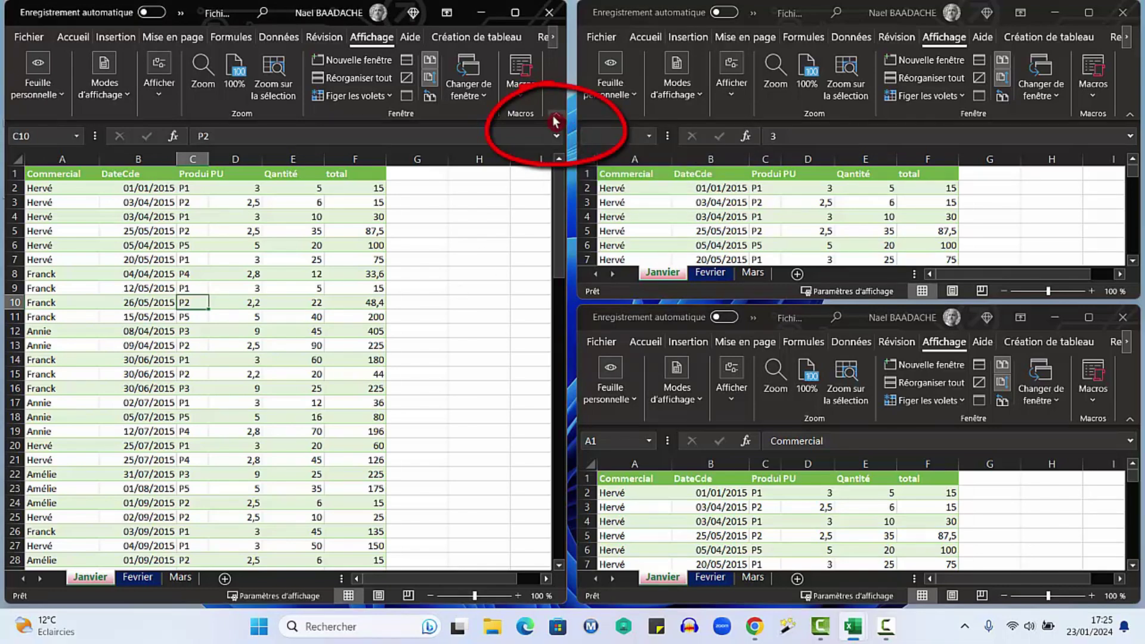
click(555, 118)
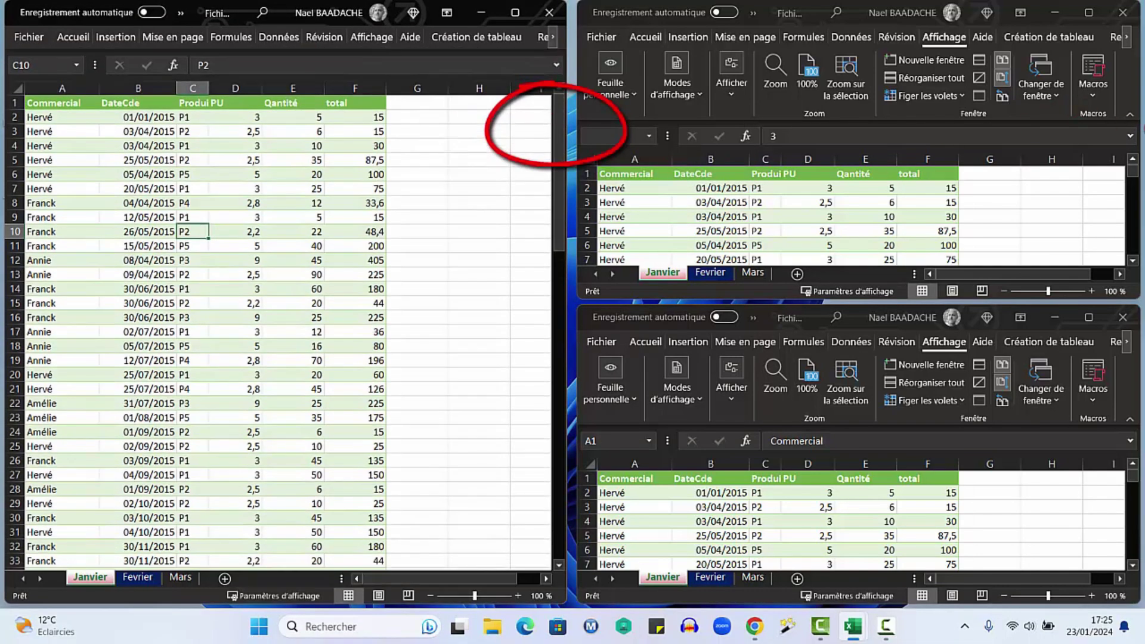
click(1135, 117)
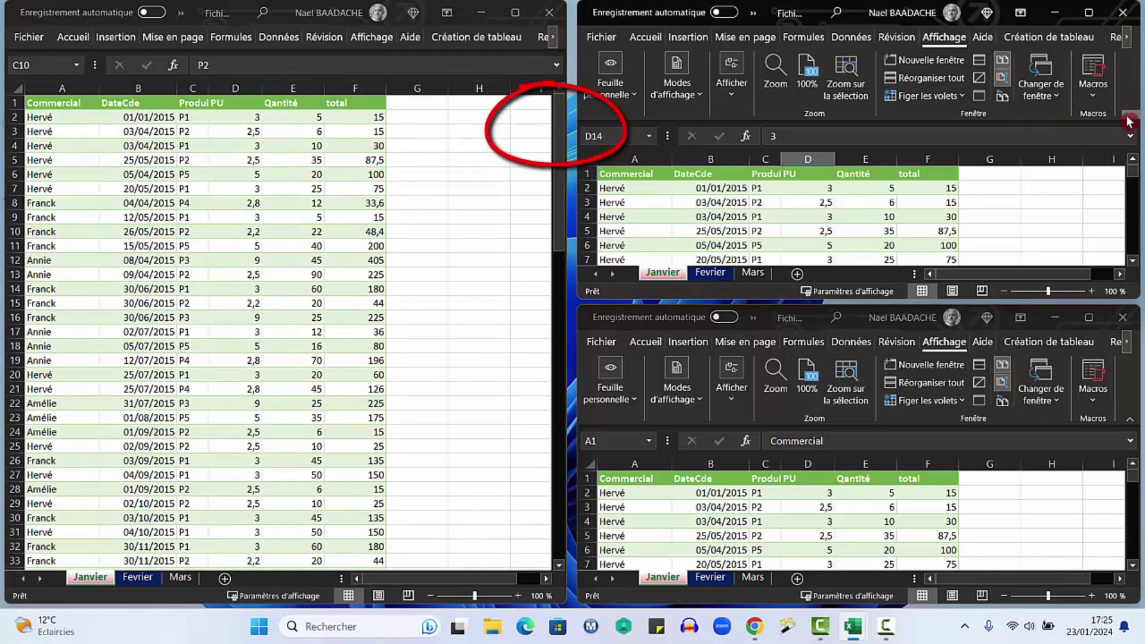
click(1128, 118)
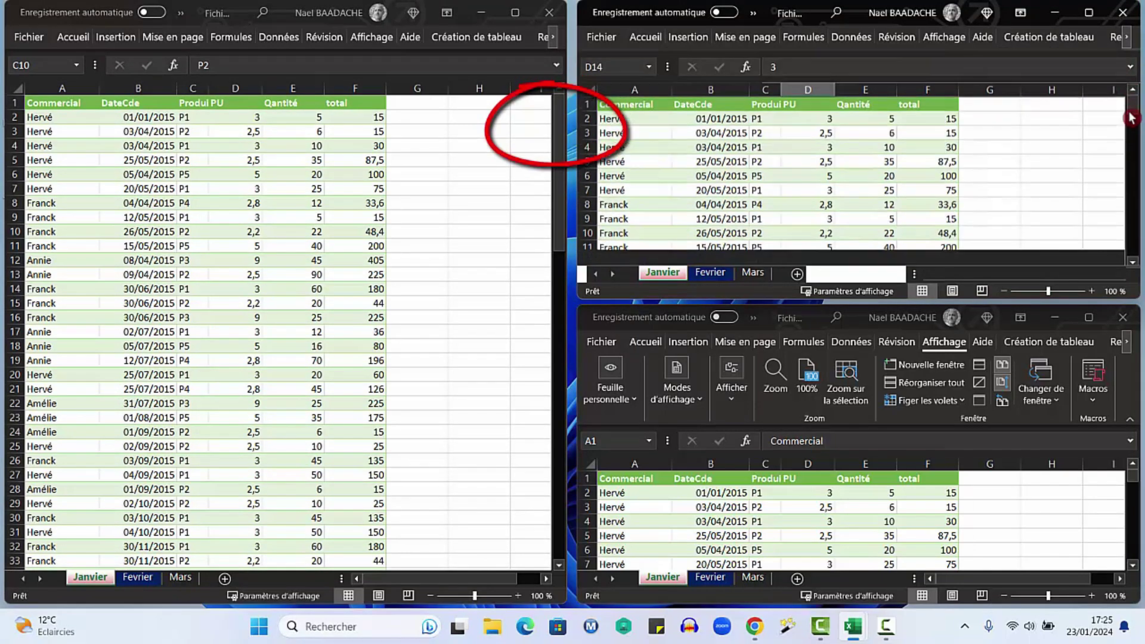
click(1130, 420)
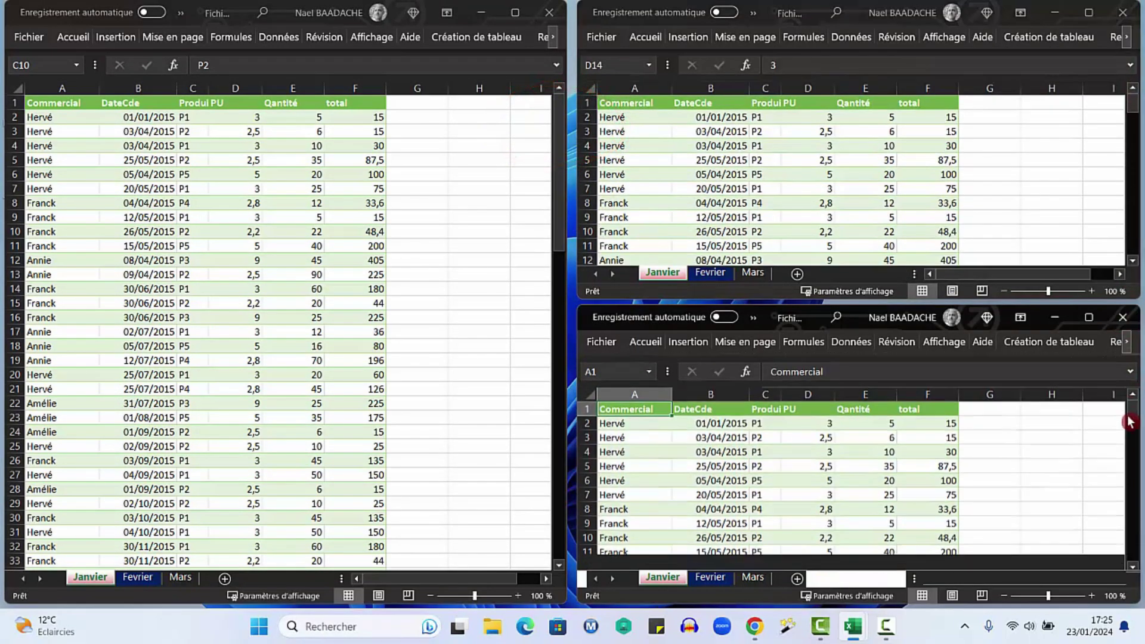
Toggle Défilement synchrone from the top-right window's Affichage tab, keeping its ribbon collapsed.
click(264, 228)
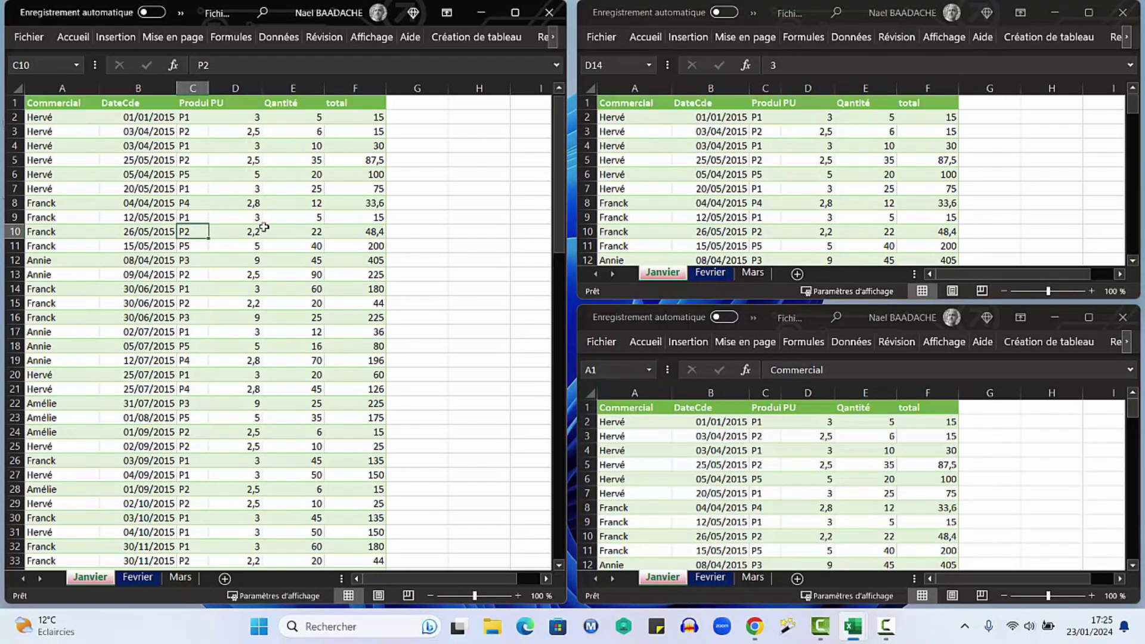
click(795, 147)
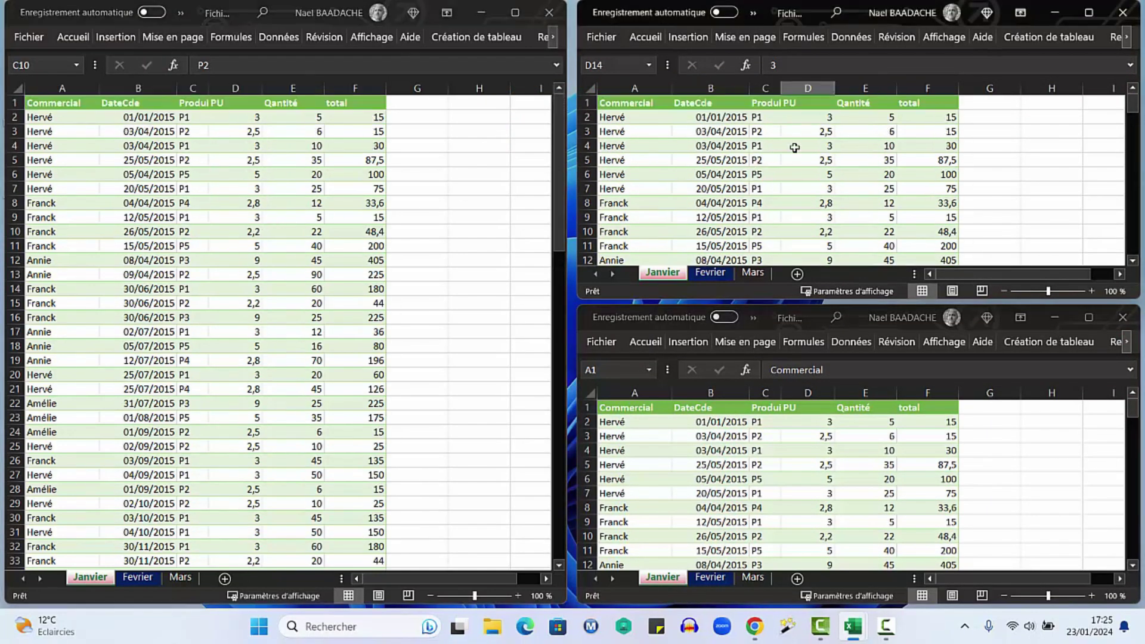
click(944, 37)
click(1005, 77)
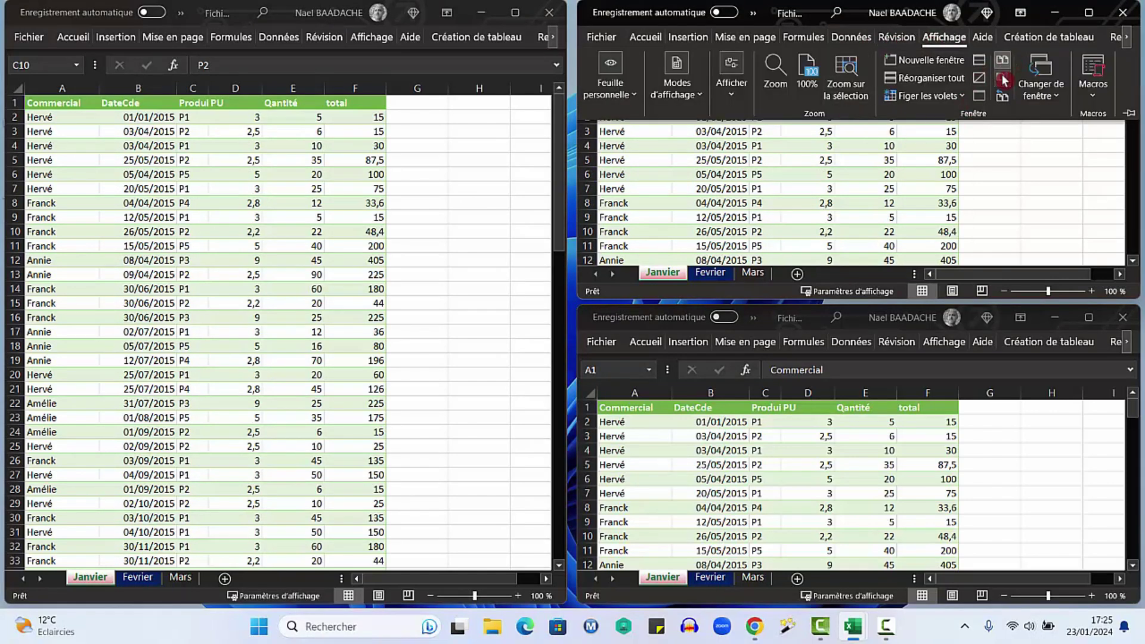
click(620, 233)
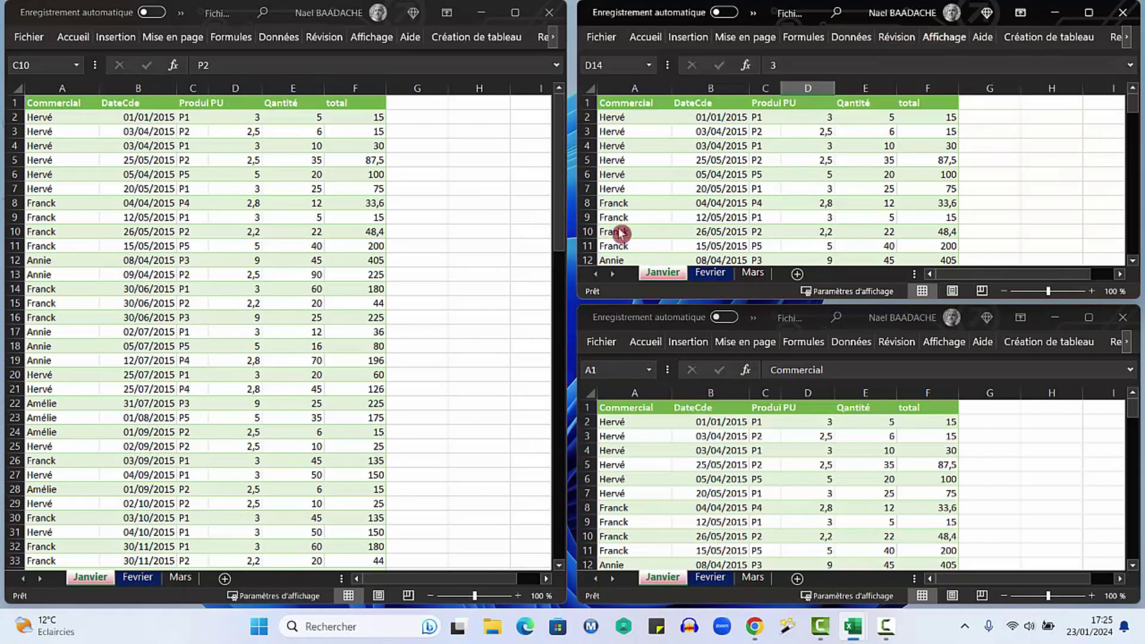
scroll(306, 247, down, 3)
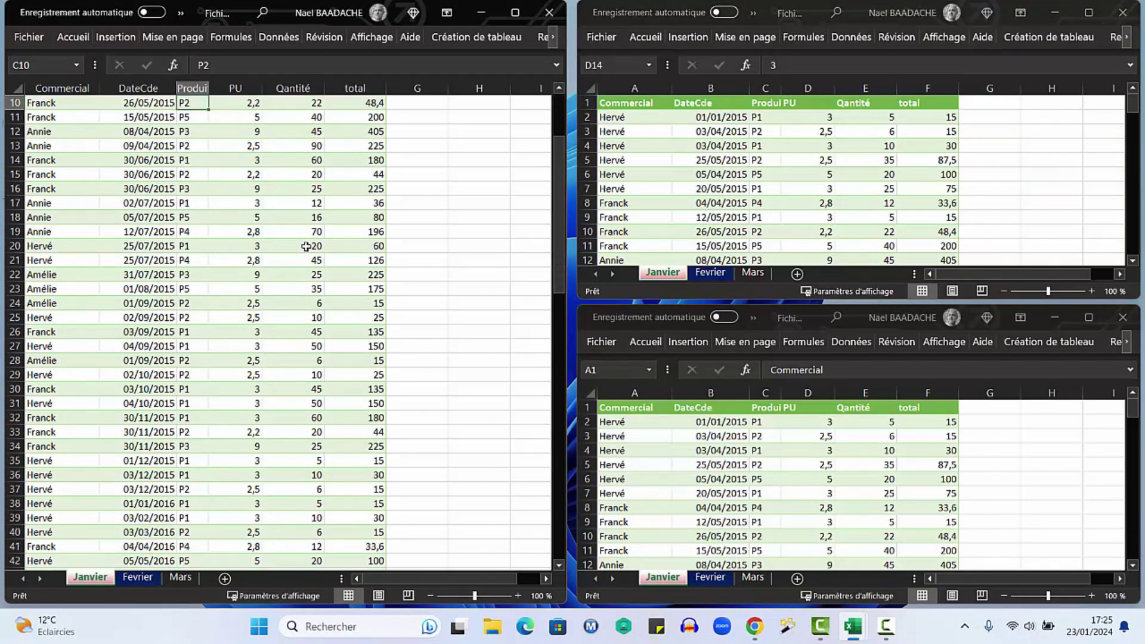
scroll(306, 246, up, 1)
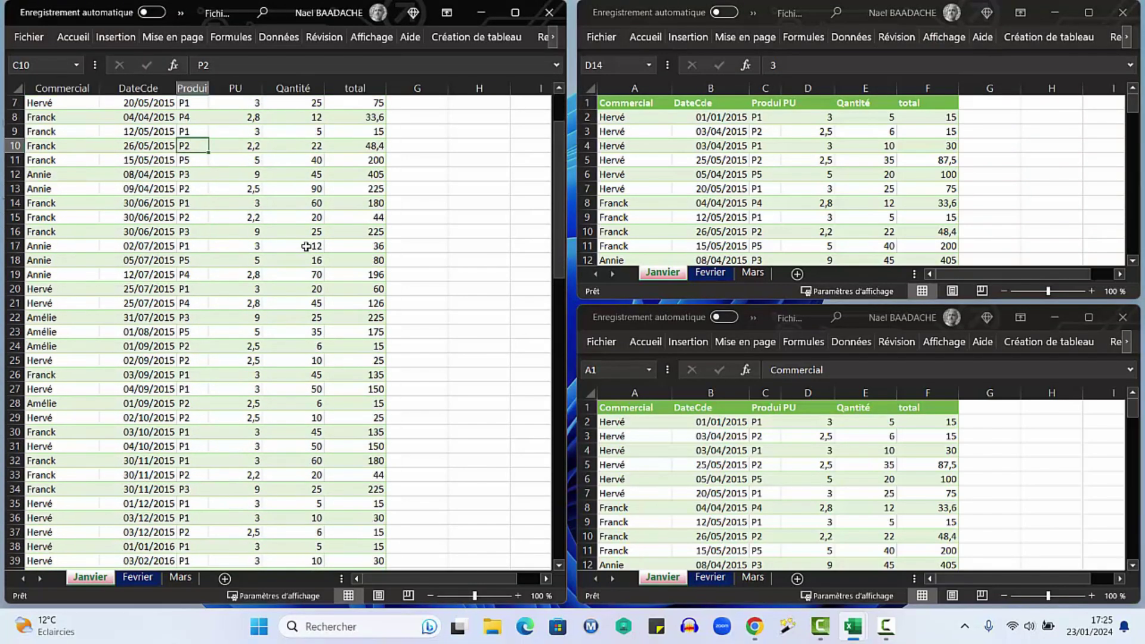
scroll(306, 246, up, 2)
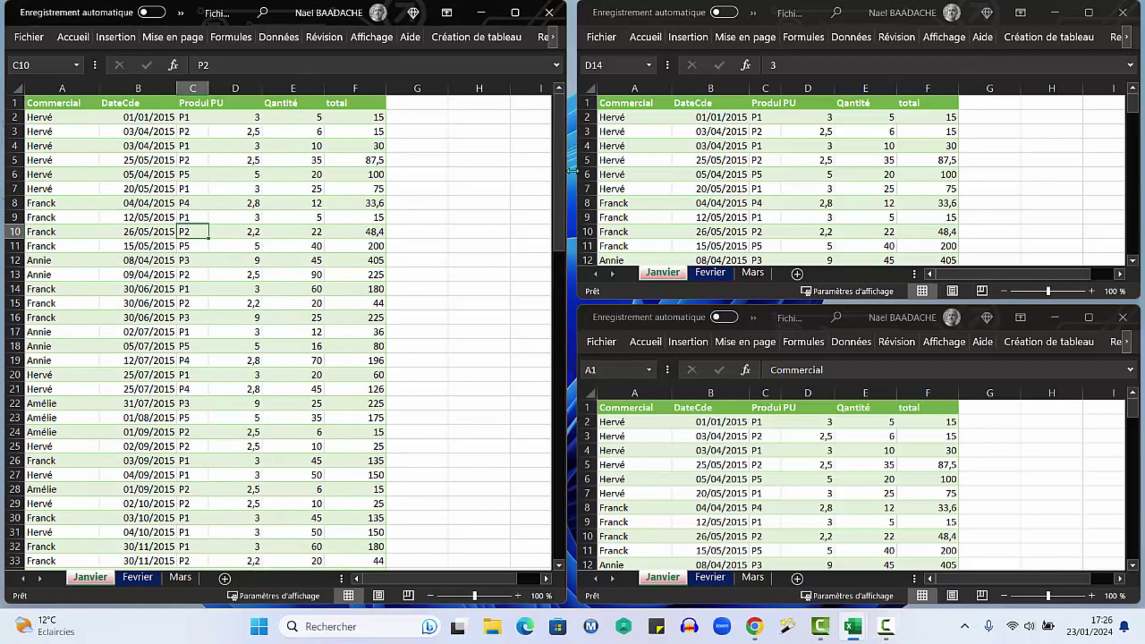
Close both FichierVidéo.xlsx windows with Ne pas enregistrer, then relaunch Excel from Start.
key(super+Up)
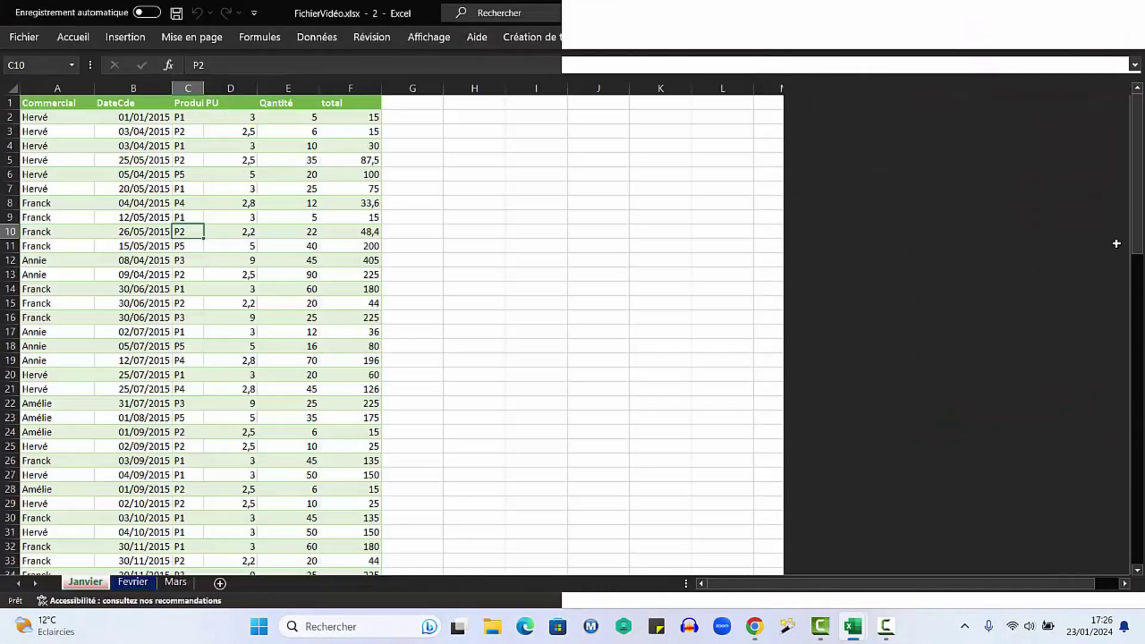
click(1129, 11)
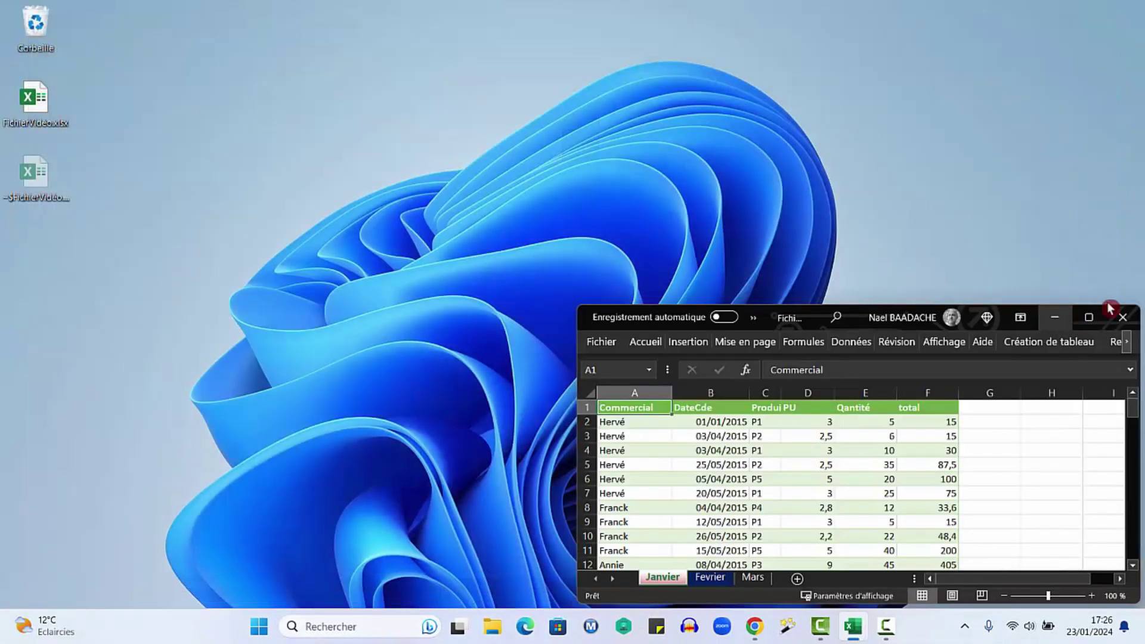
click(1122, 317)
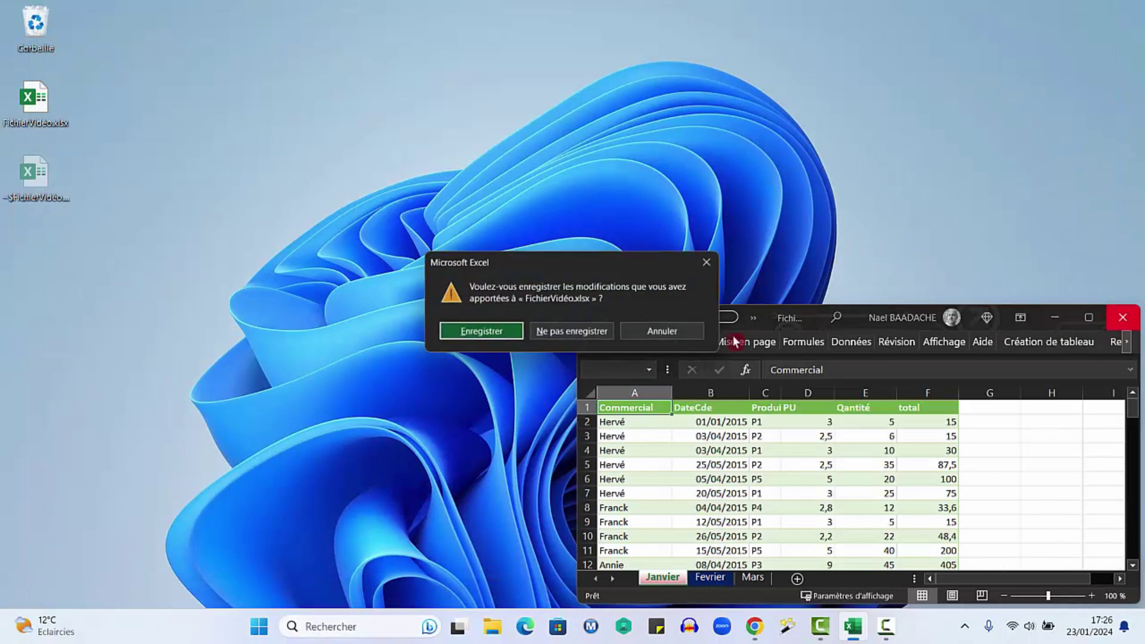
click(588, 338)
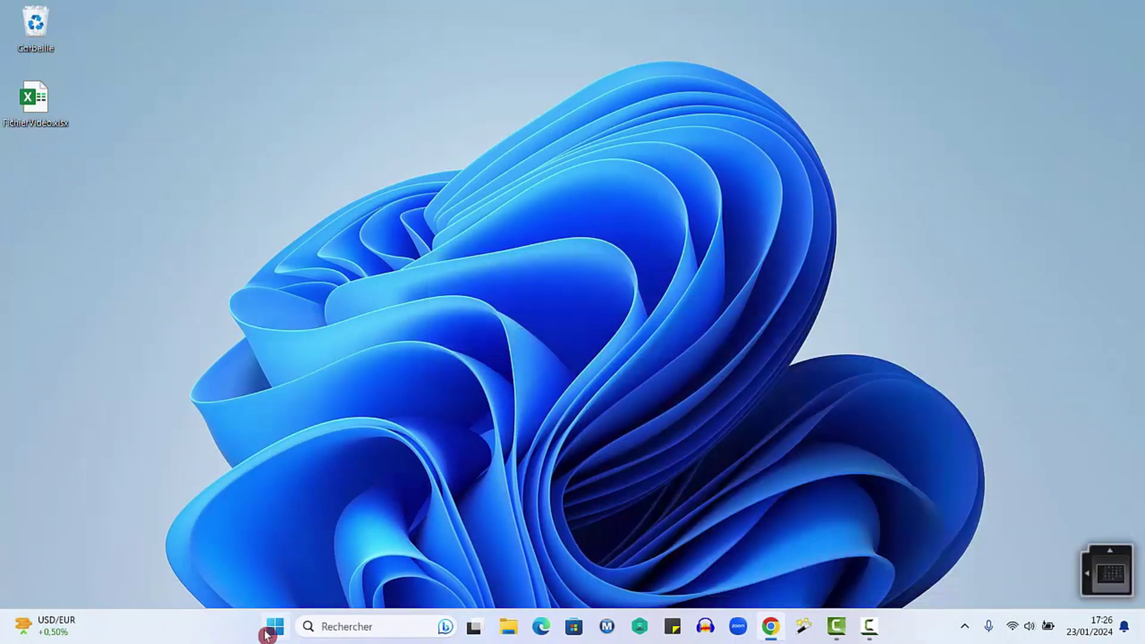
click(273, 627)
click(542, 192)
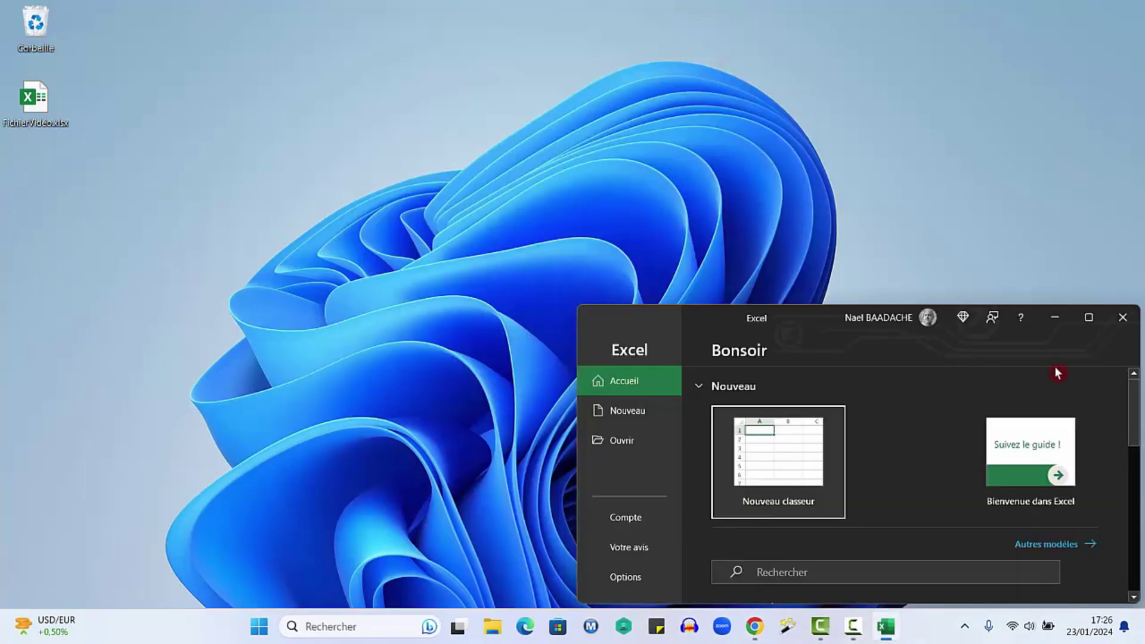
Maximize the start window and create a blank Classeur1 workbook with Nouveau classeur.
click(1089, 317)
click(156, 204)
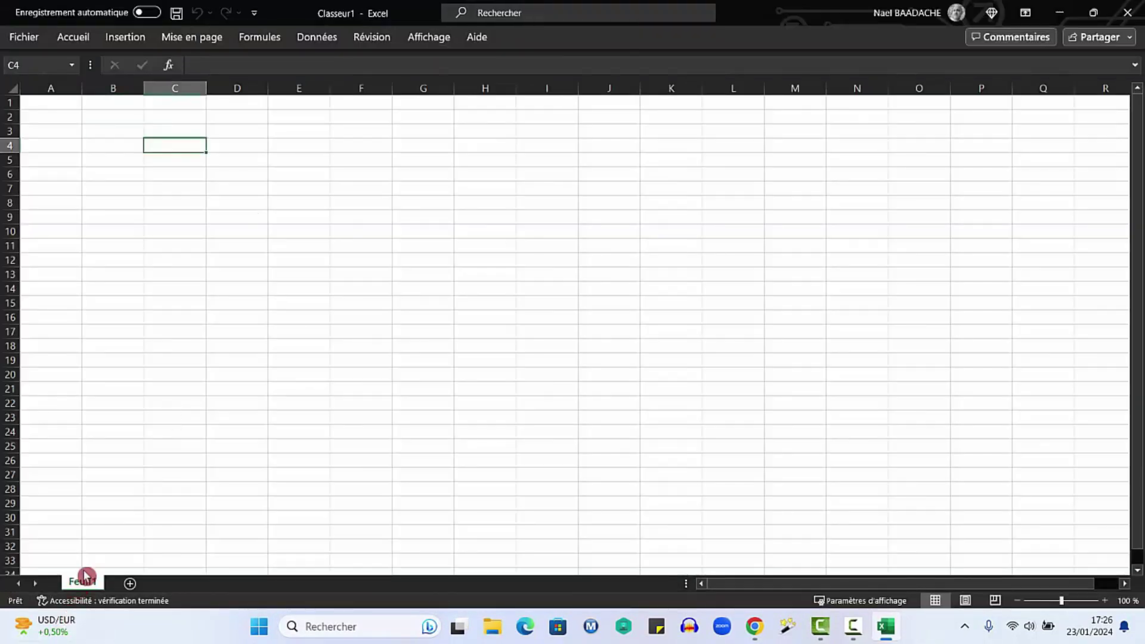
click(103, 270)
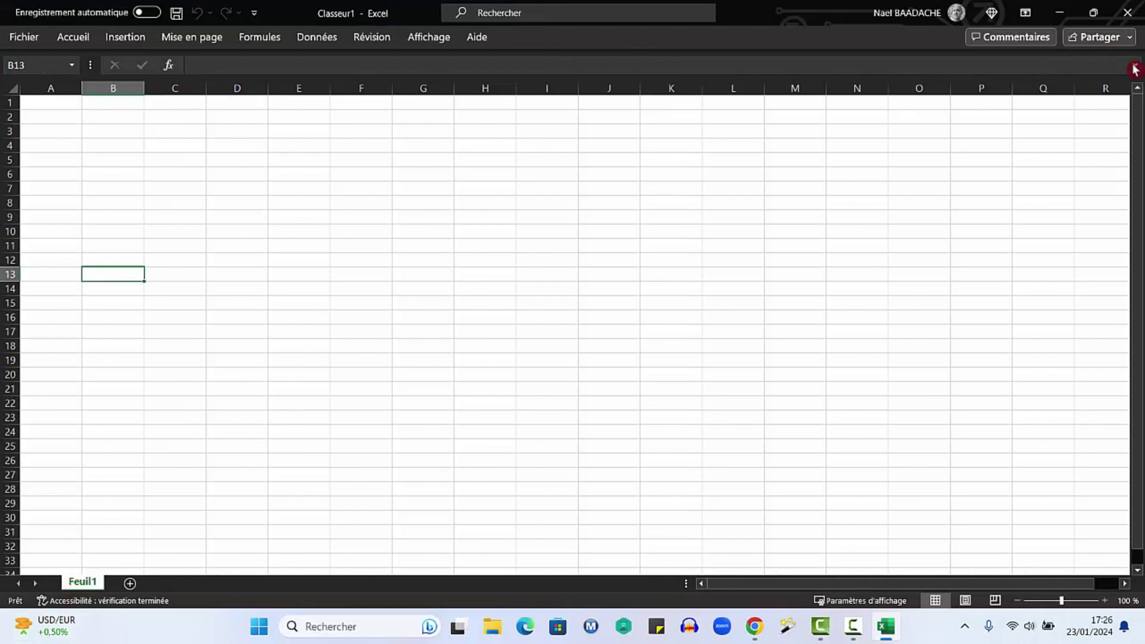
Pin the ribbon permanently expanded from the Affichage tab, then go to Fichier.
click(428, 37)
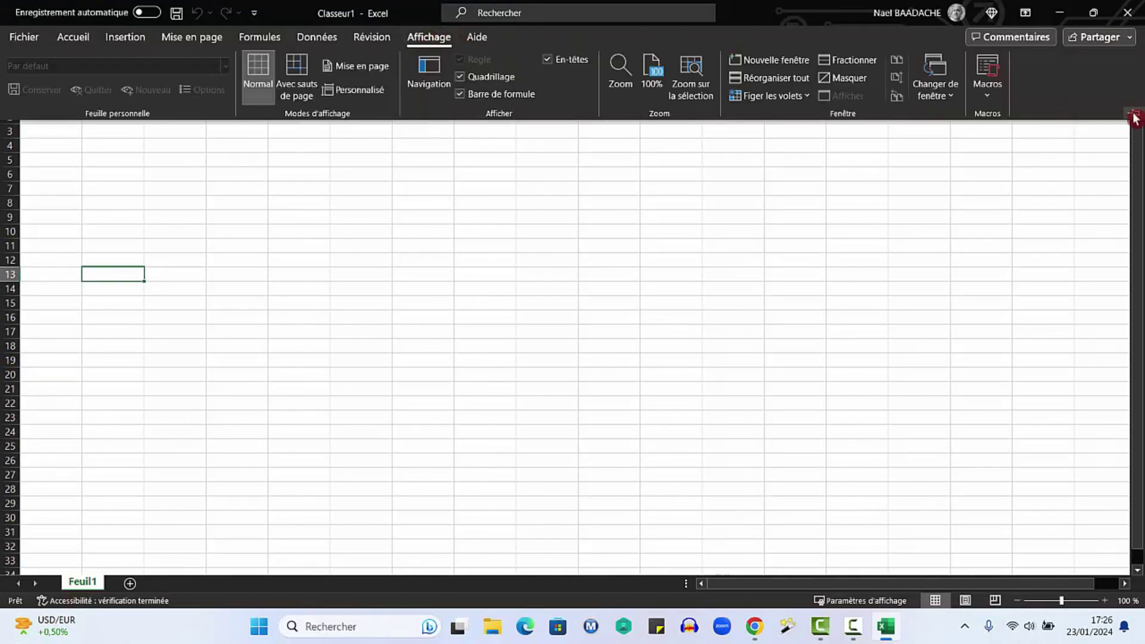
click(1134, 113)
click(504, 237)
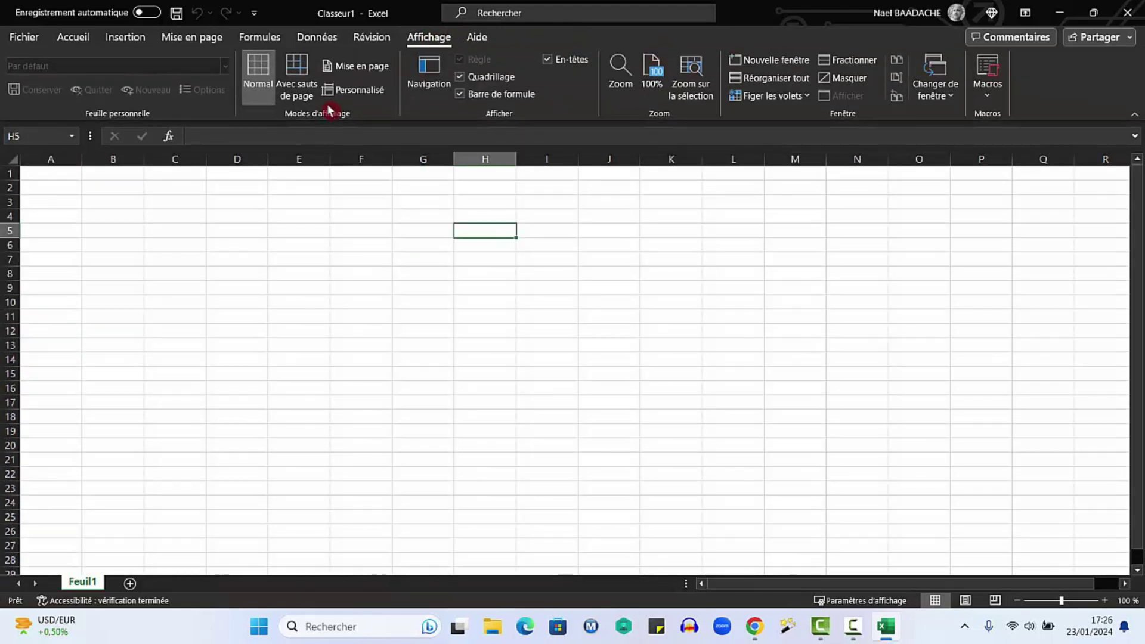
click(94, 317)
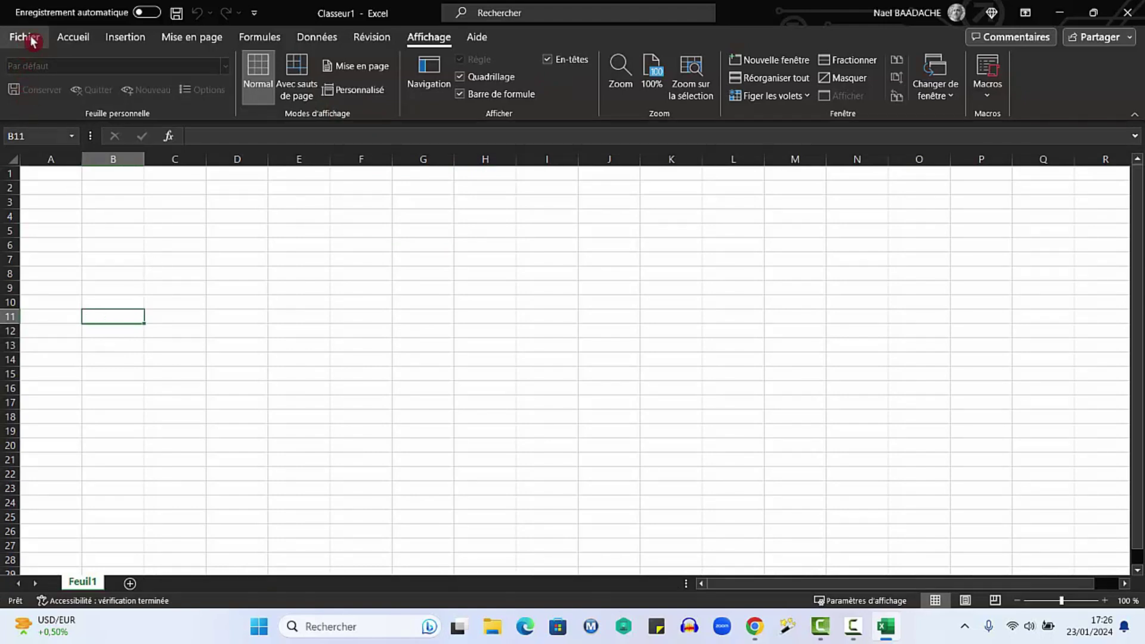
click(32, 41)
Set Inclure ces feuilles to 4 in Options > Générales, confirm with OK, and close Excel.
click(51, 581)
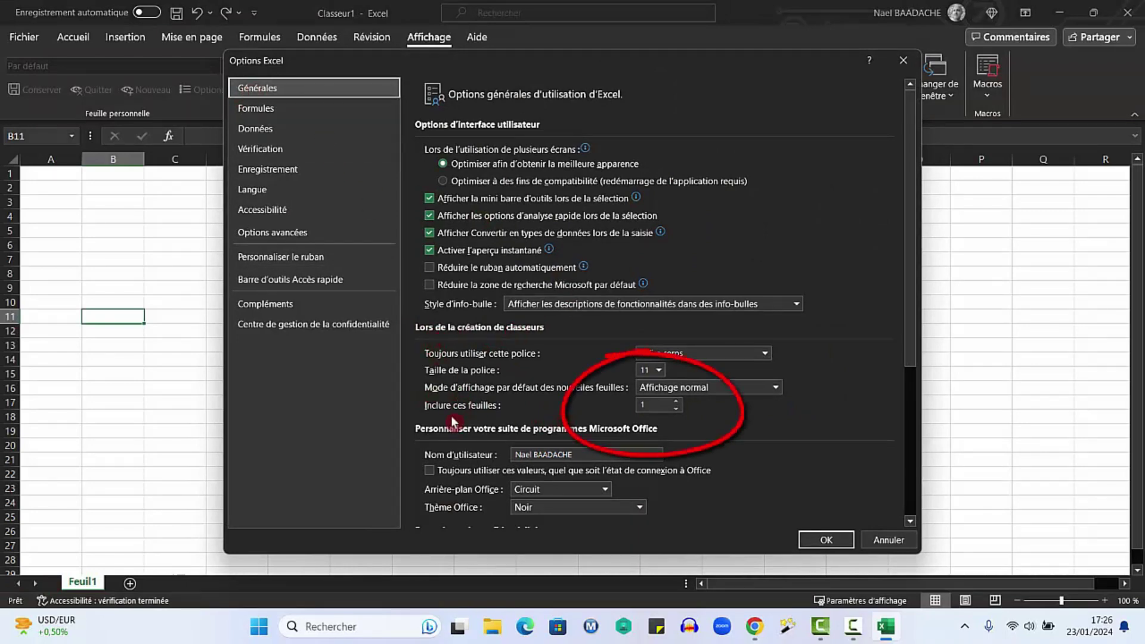
click(675, 404)
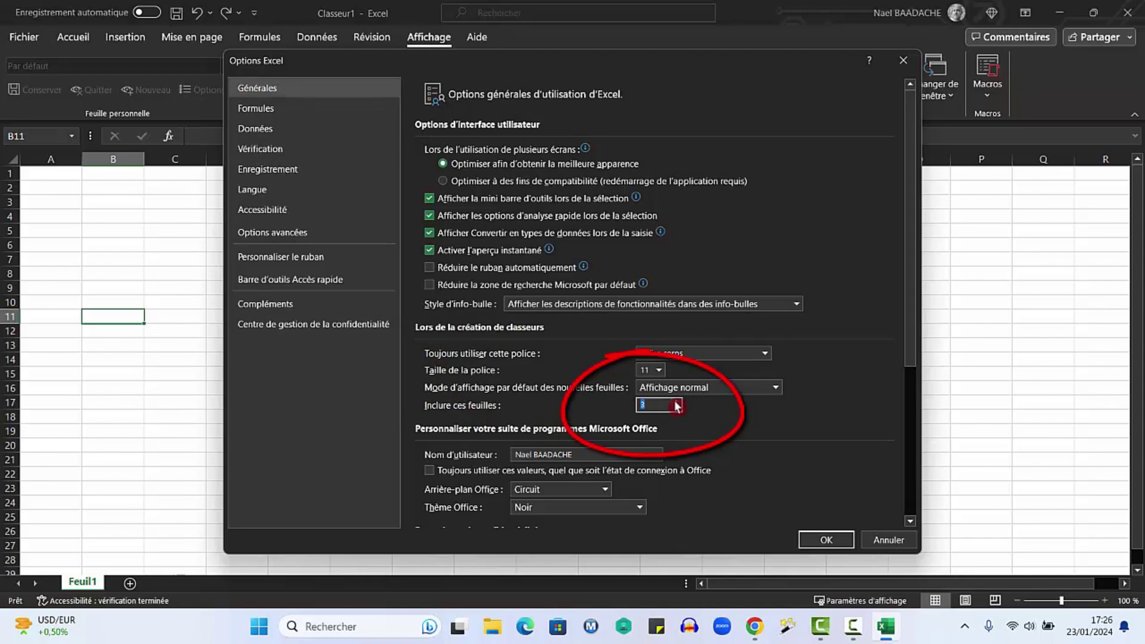
click(826, 540)
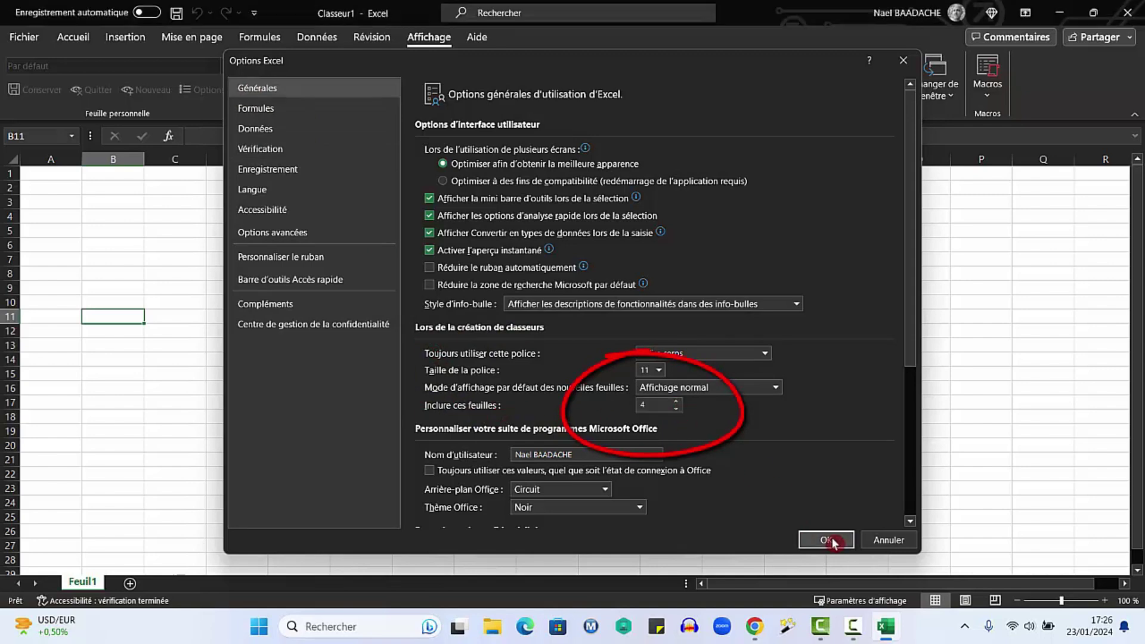
click(1128, 13)
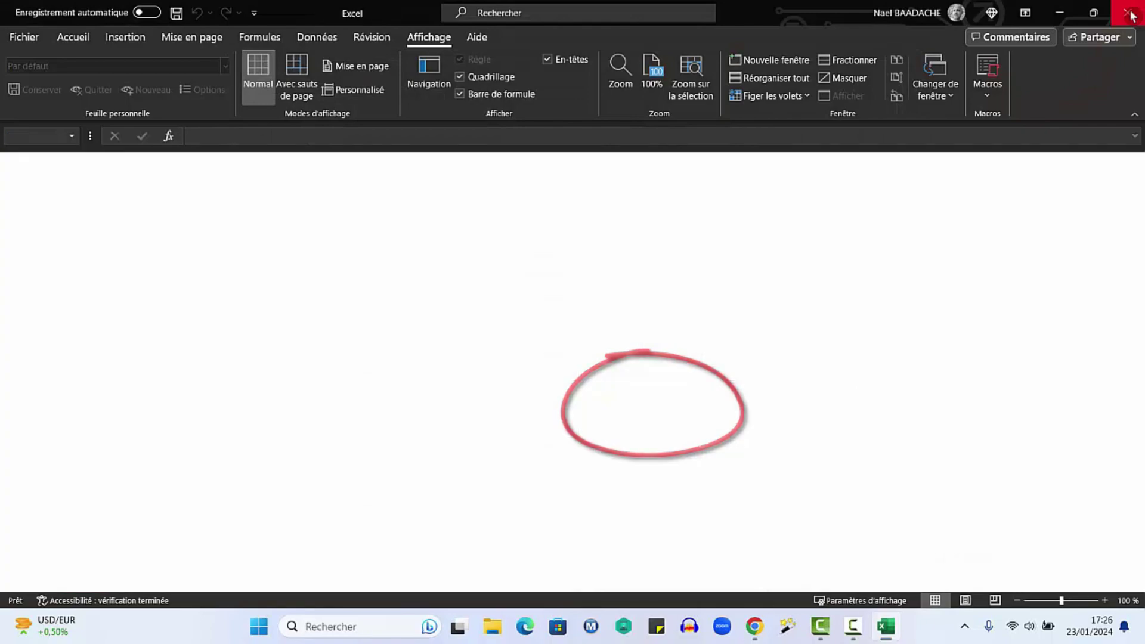
Relaunch Excel and create a new blank workbook showing sheets Feuil1 through Feuil4.
click(265, 626)
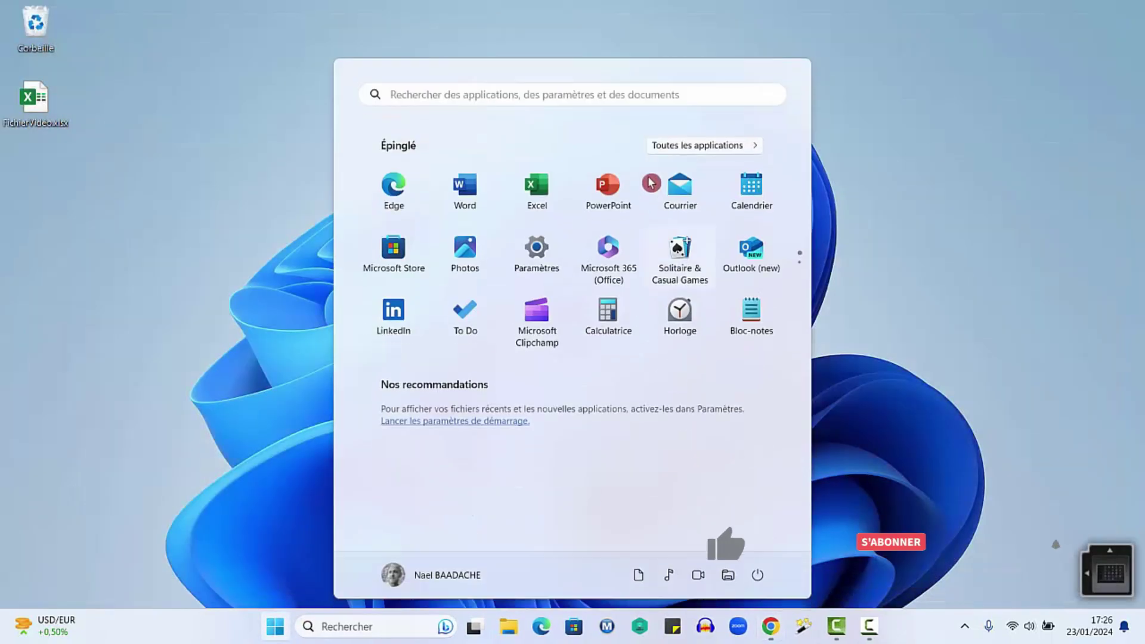
click(537, 188)
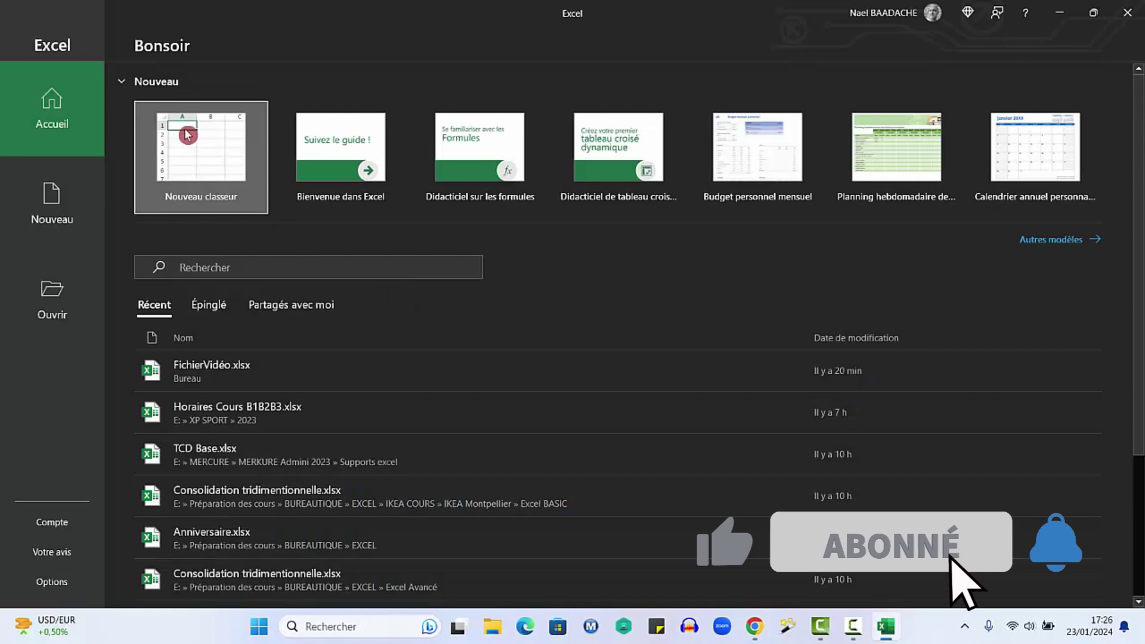
click(201, 155)
click(237, 317)
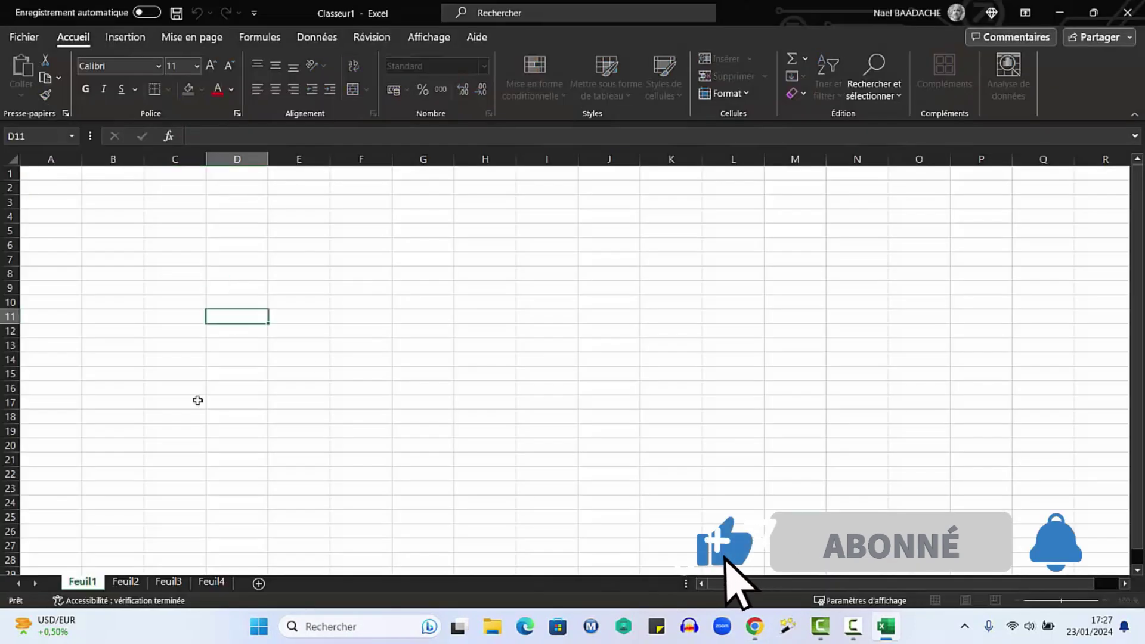
click(155, 218)
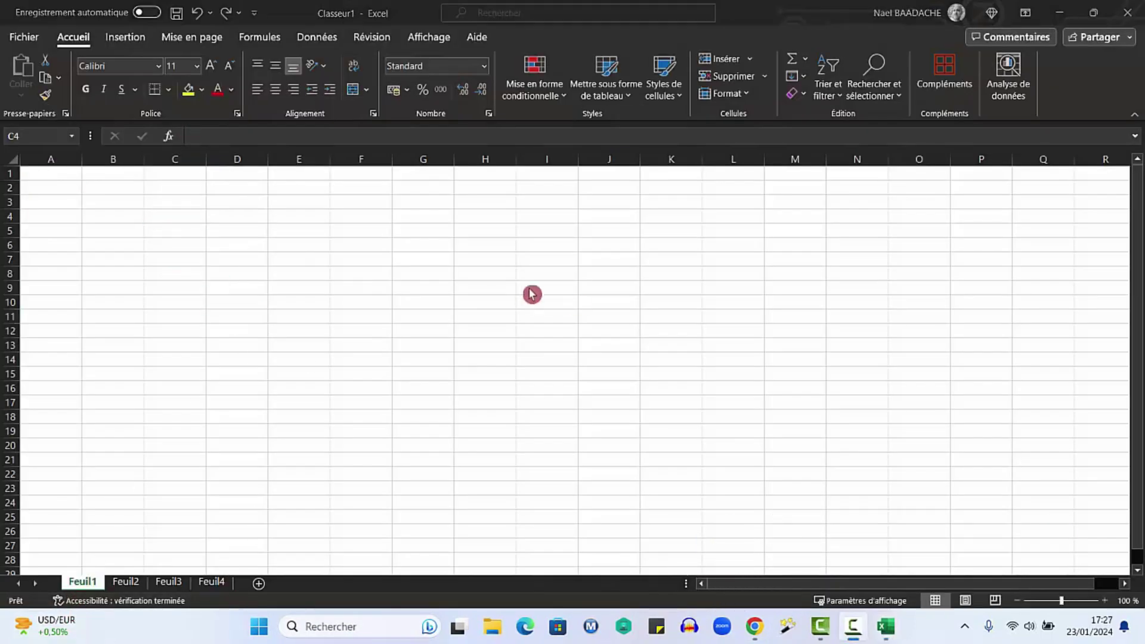